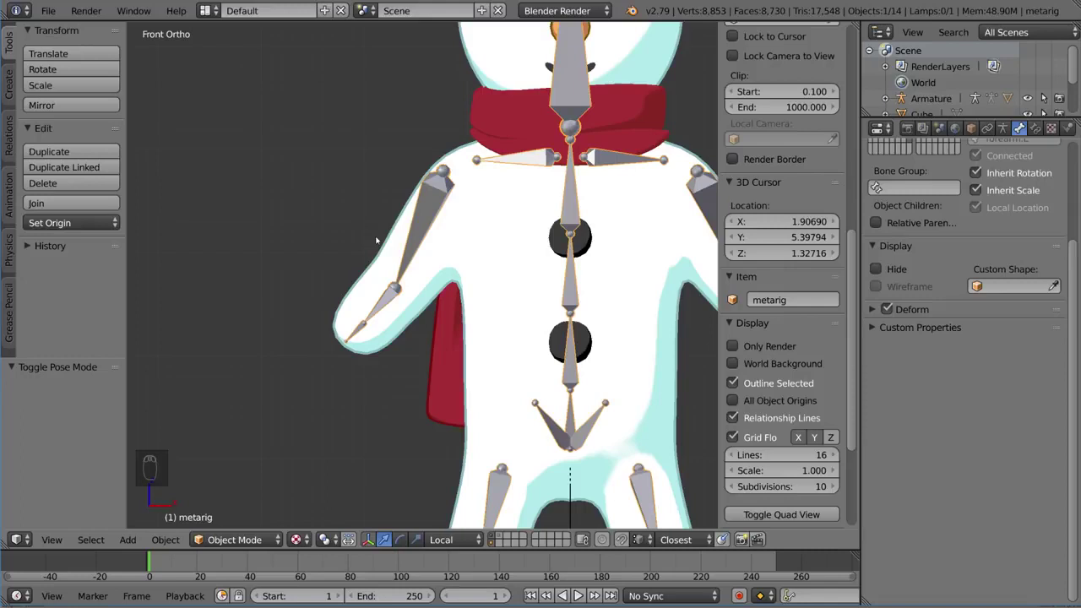
# - In Pose Mode, rotate the right upper arm bone by about 43° and the right forearm bone by about 56°
pyautogui.hotkey('ctrl', 'Tab')
pyautogui.rightClick(443, 204)
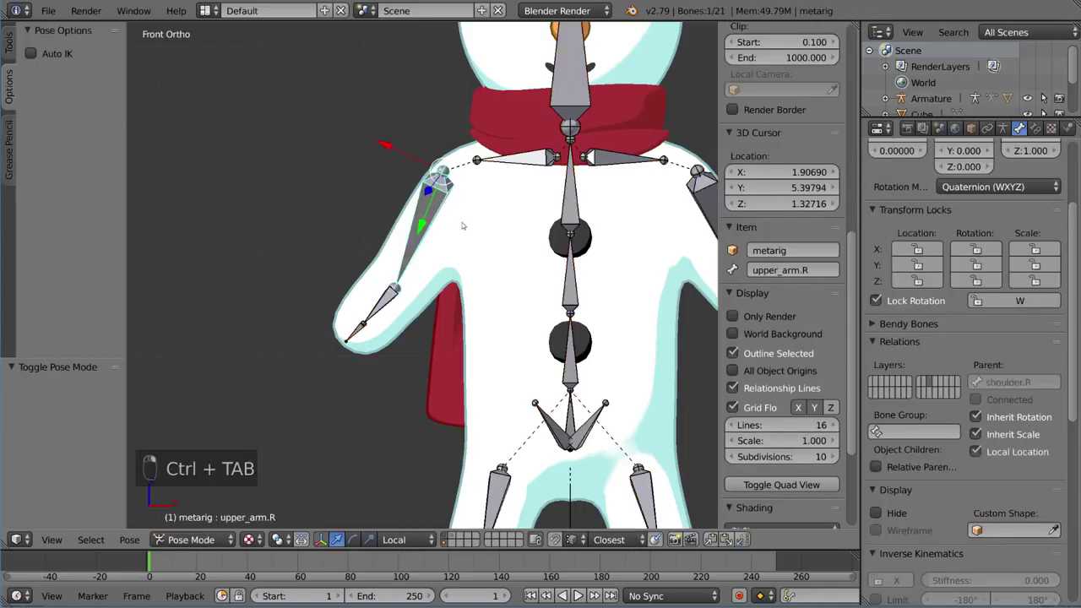
pyautogui.press('r')
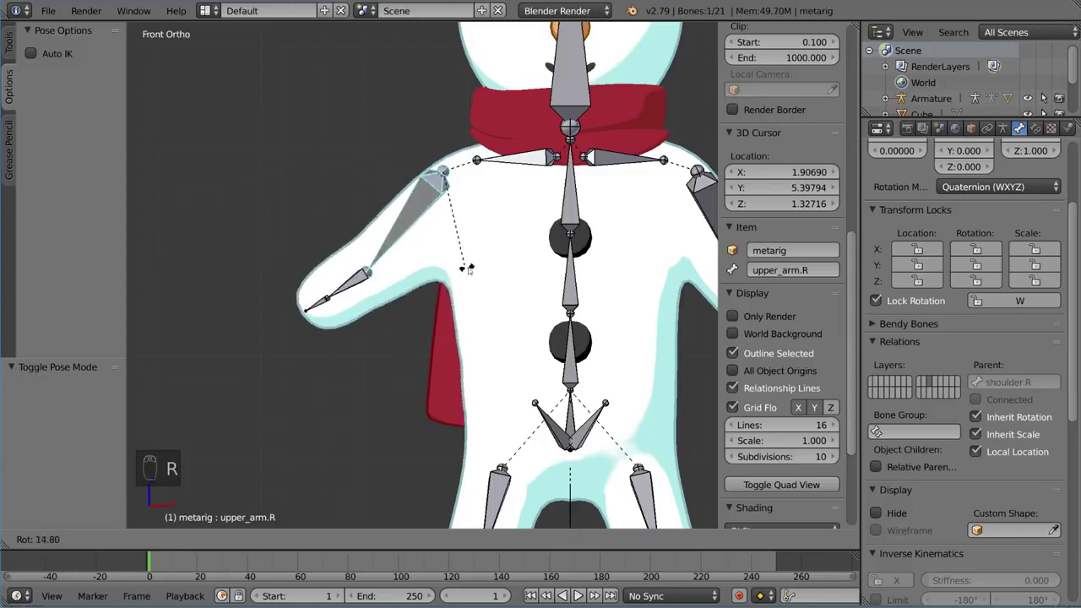
pyautogui.click(413, 192)
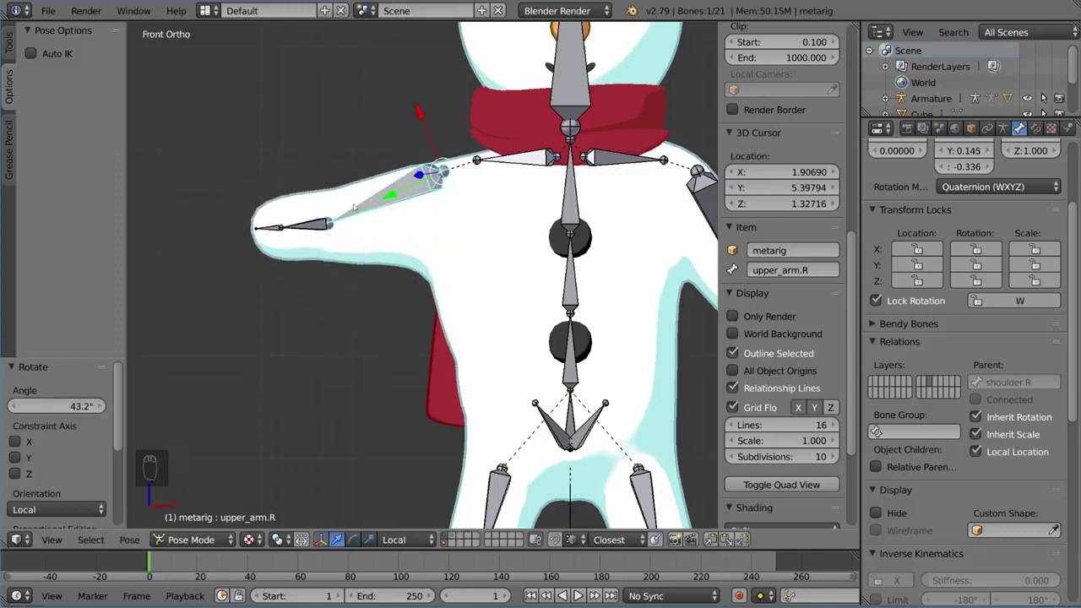
pyautogui.rightClick(321, 229)
pyautogui.press('r')
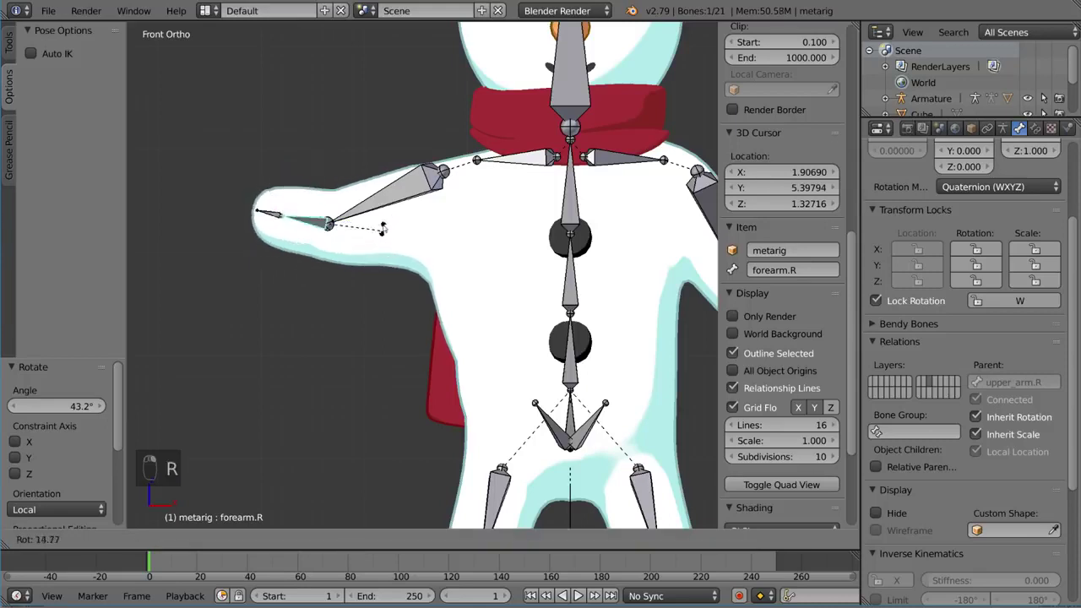
pyautogui.click(384, 285)
# - Try to move and rotate the right forearm bone from its raised pose
pyautogui.press('g')
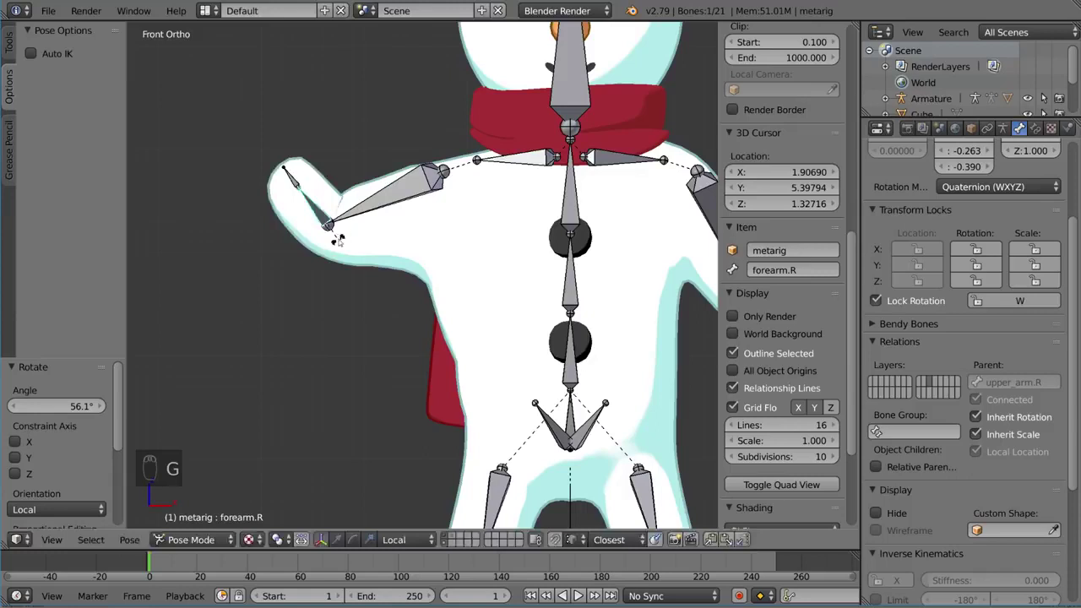
pyautogui.rightClick(376, 227)
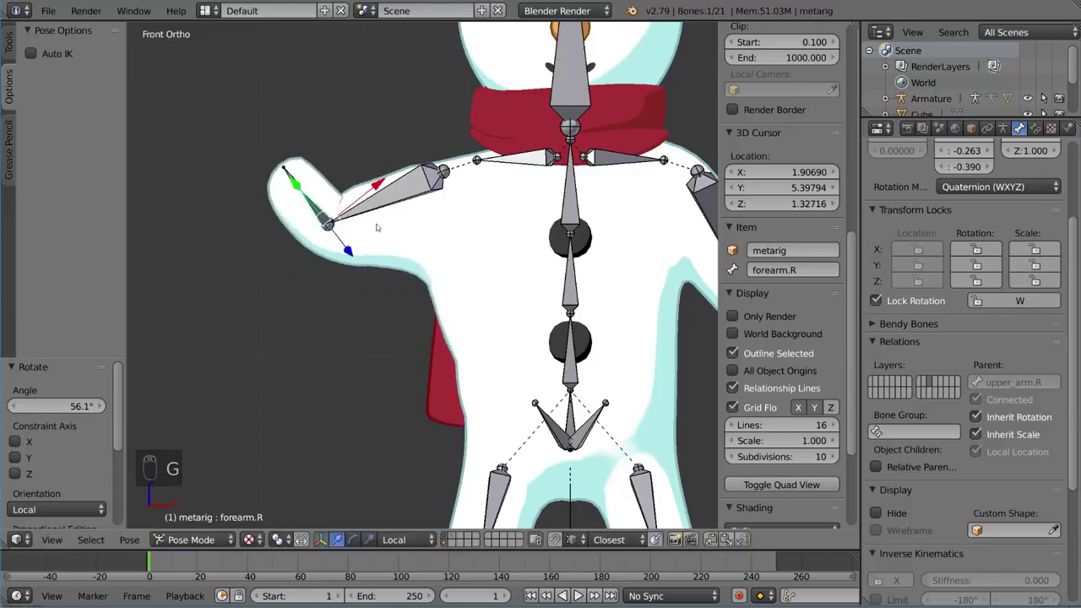
pyautogui.press('r')
pyautogui.rightClick(418, 209)
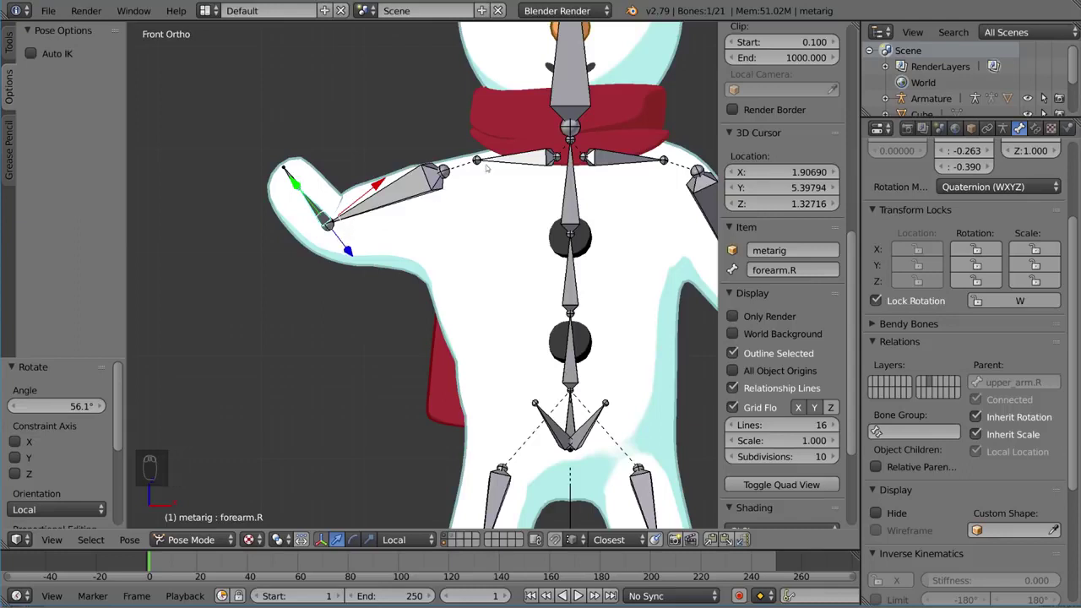
# - Try to move the right upper arm bone away from the shoulder
pyautogui.rightClick(510, 163)
pyautogui.rightClick(405, 196)
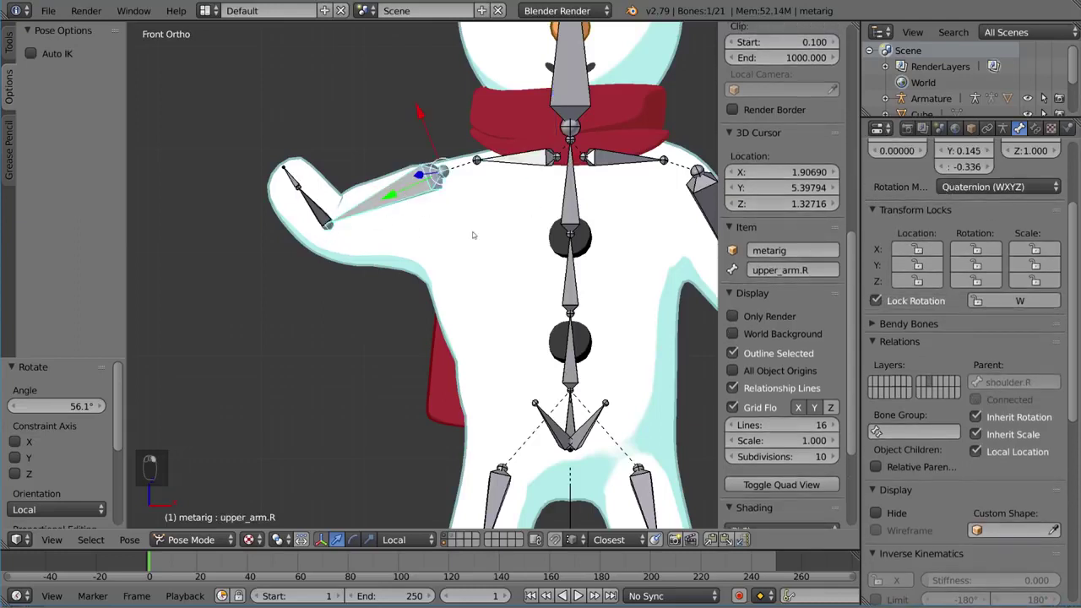
pyautogui.press('g')
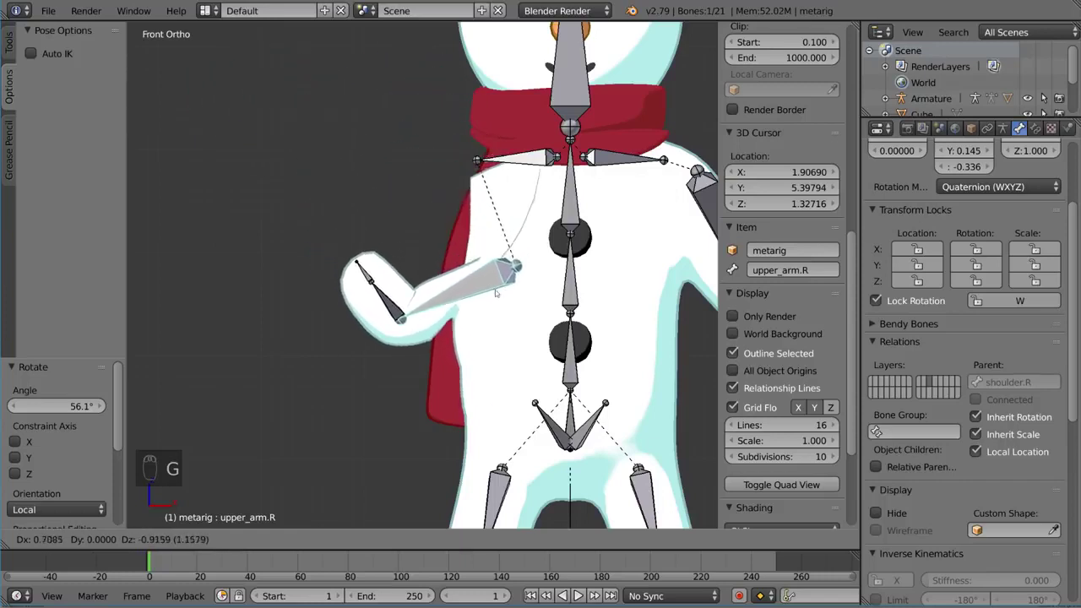
pyautogui.click(500, 159)
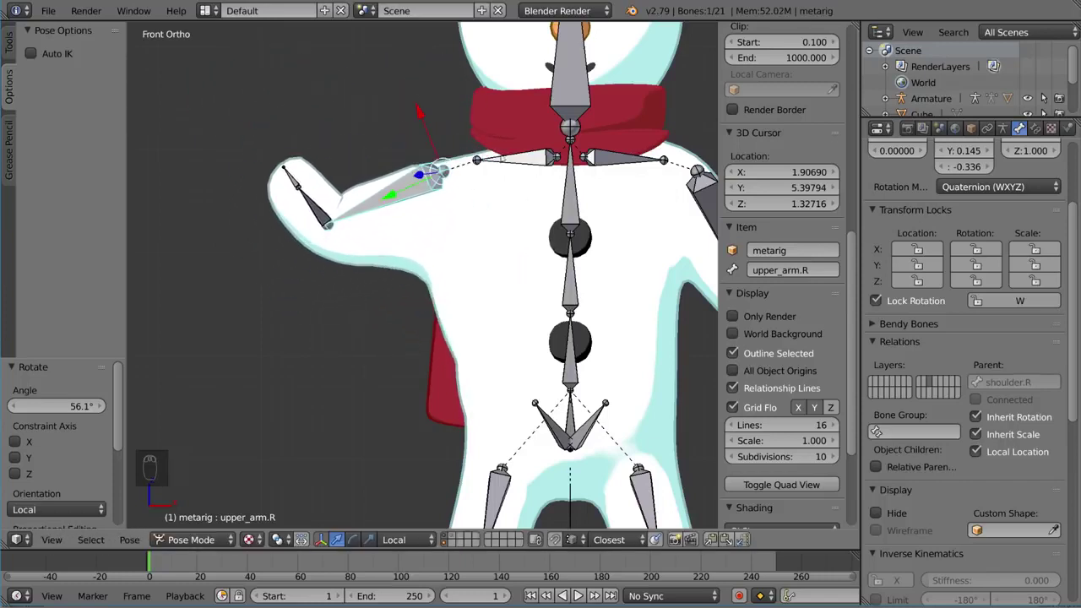
# - Try to rotate and move the right shoulder bone
pyautogui.rightClick(524, 162)
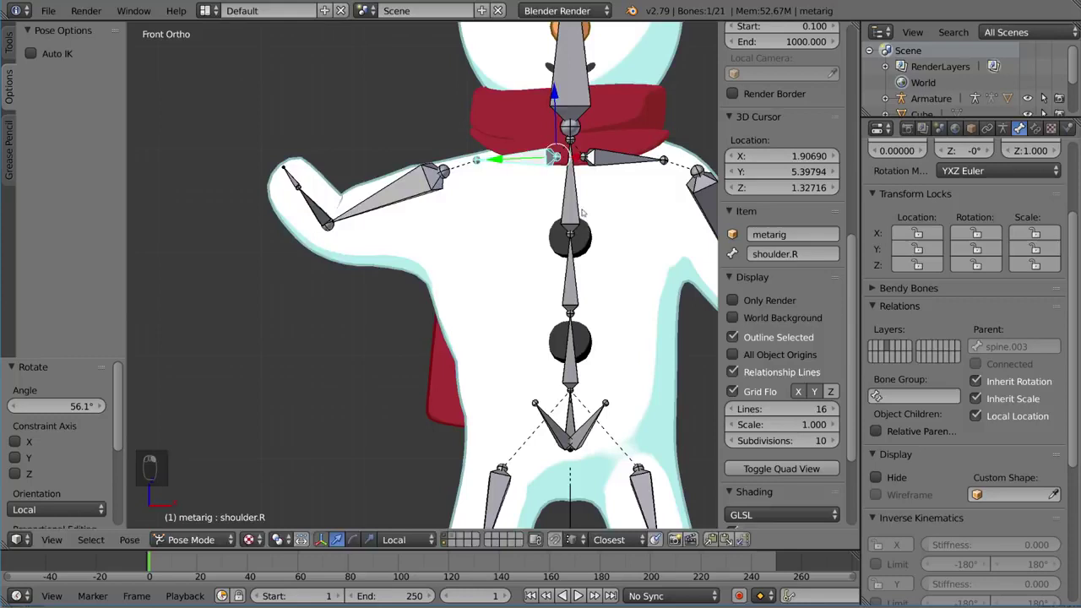
pyautogui.press('r')
pyautogui.press('g')
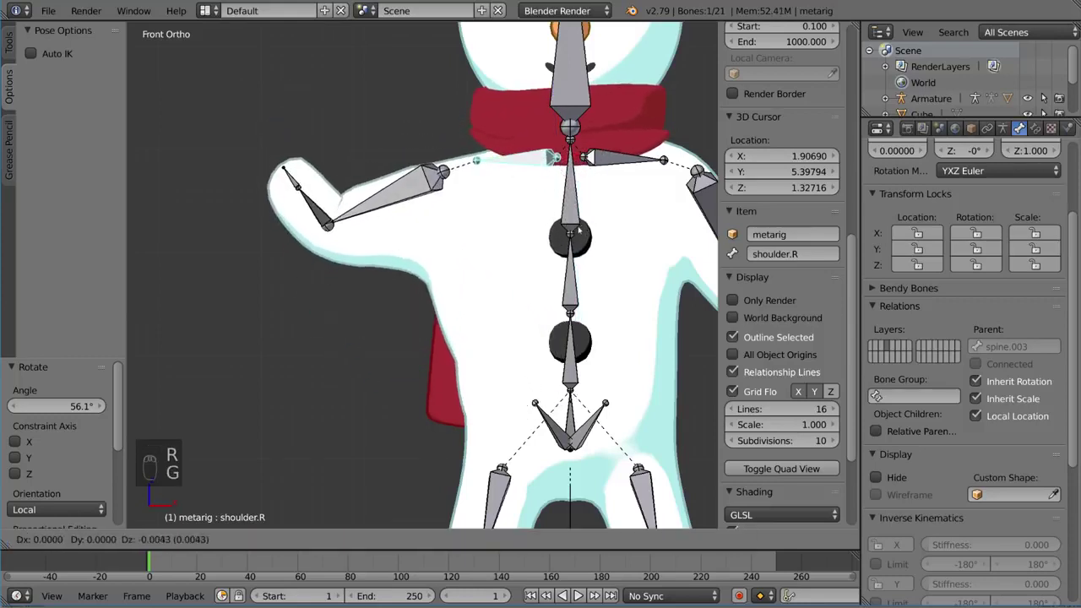
pyautogui.rightClick(492, 203)
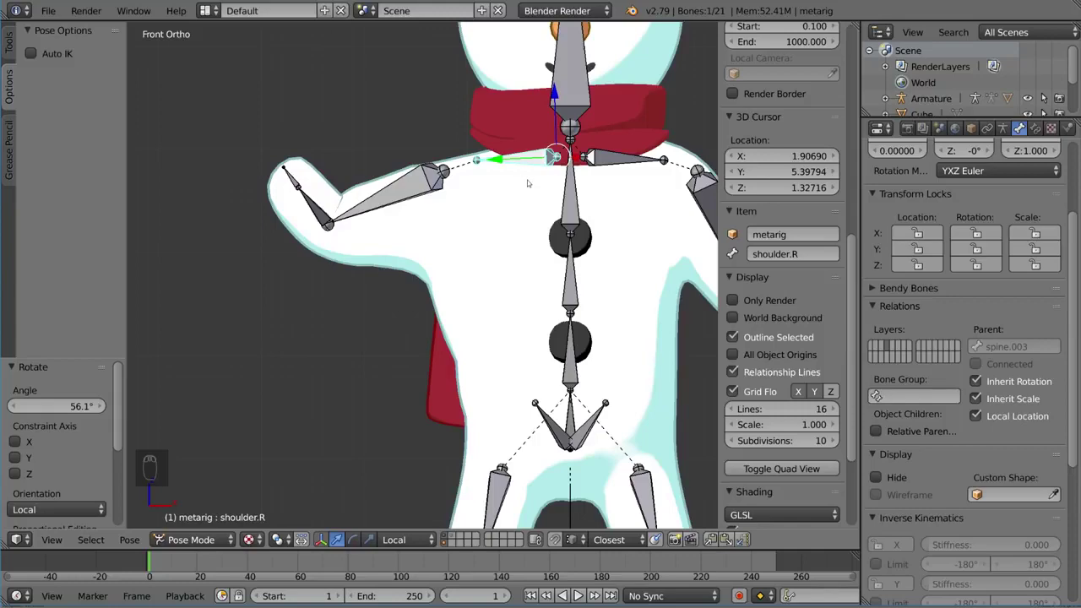
# - Clear the pose rotation of the right forearm and right upper arm bones
pyautogui.rightClick(325, 215)
pyautogui.hotkey('alt', 'r')
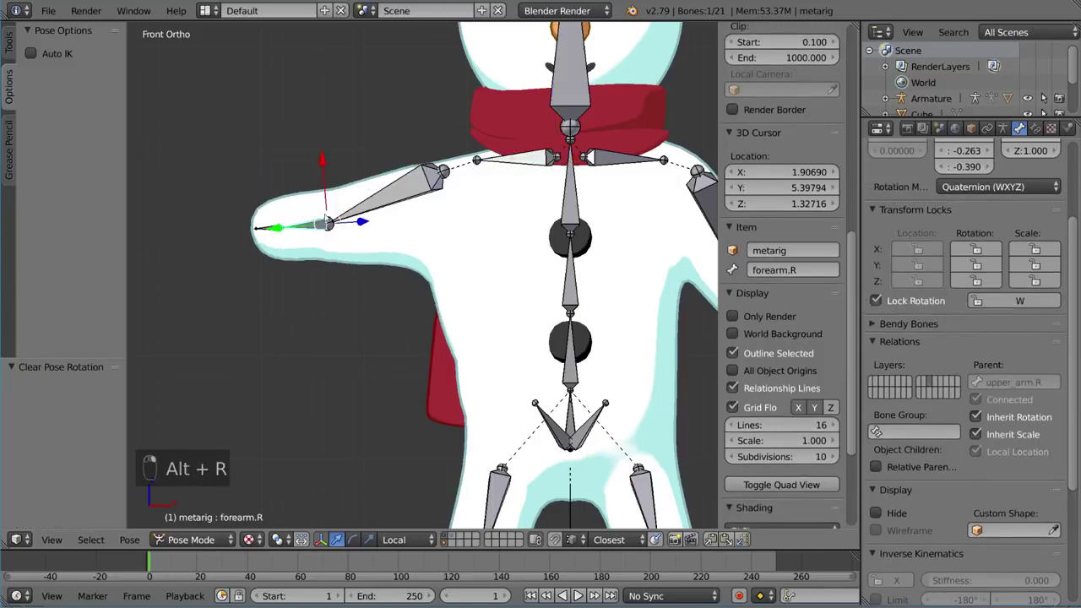
pyautogui.rightClick(398, 208)
pyautogui.rightClick(421, 191)
pyautogui.hotkey('alt', 'r')
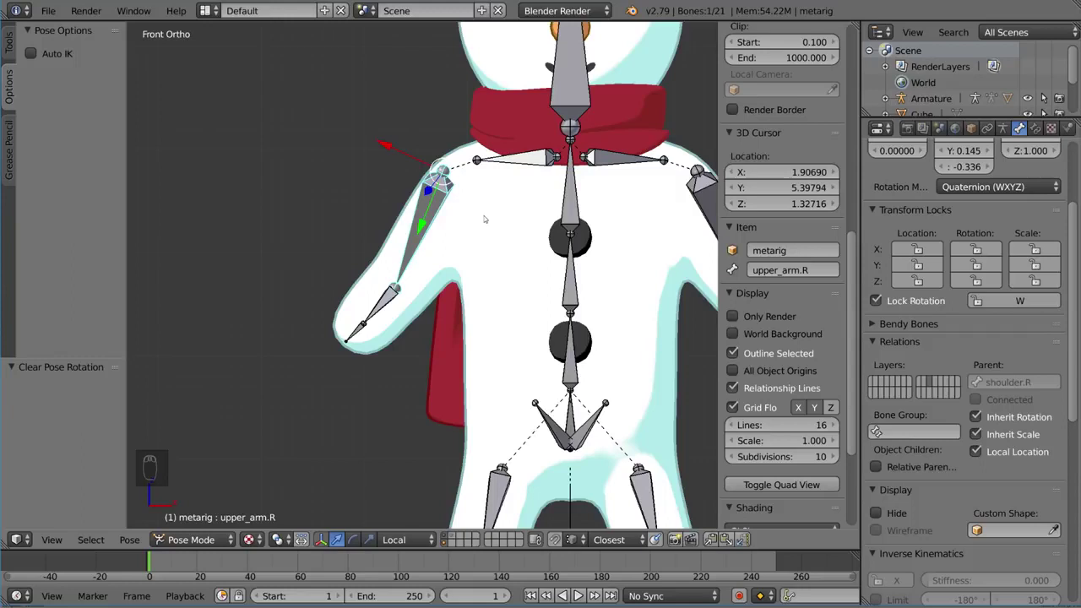
# - Enable the Auto IK pose option for the armature
pyautogui.rightClick(385, 305)
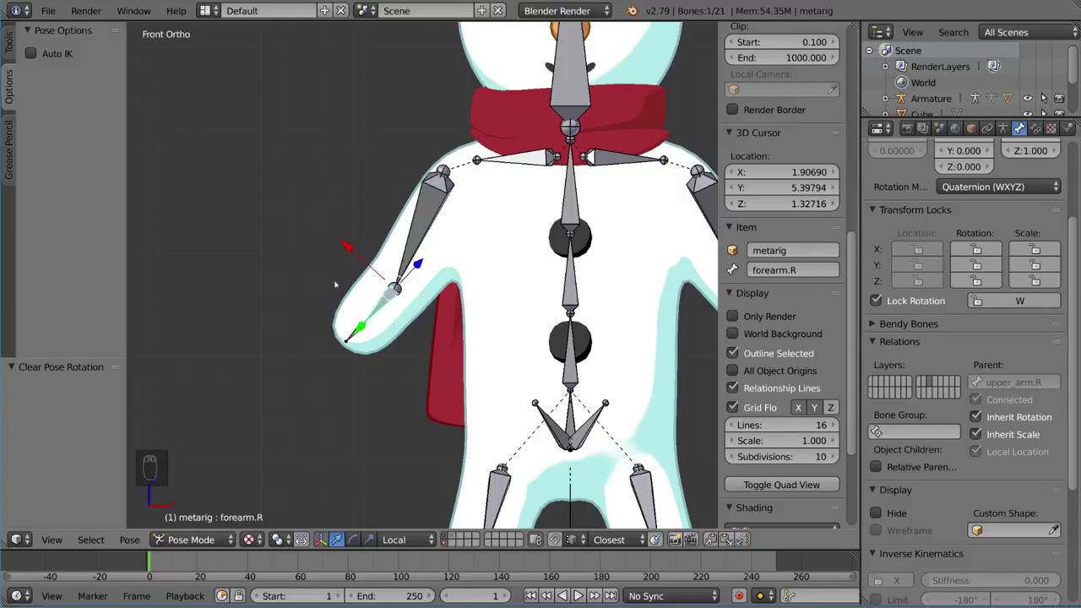
pyautogui.rightClick(434, 218)
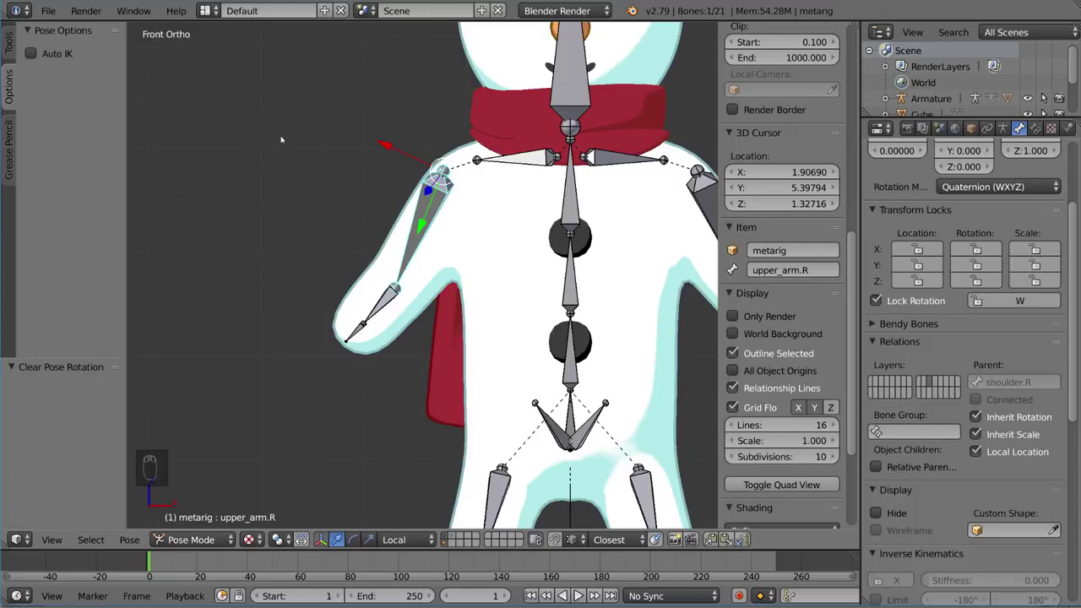
pyautogui.press('t')
pyautogui.press('t')
pyautogui.press('t')
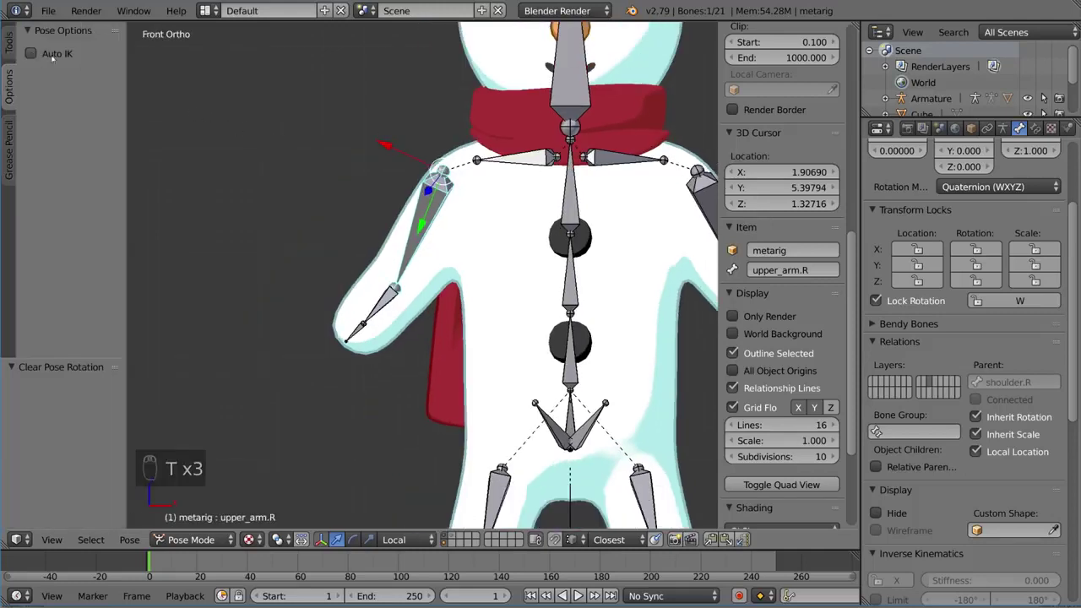
pyautogui.click(10, 46)
pyautogui.click(9, 89)
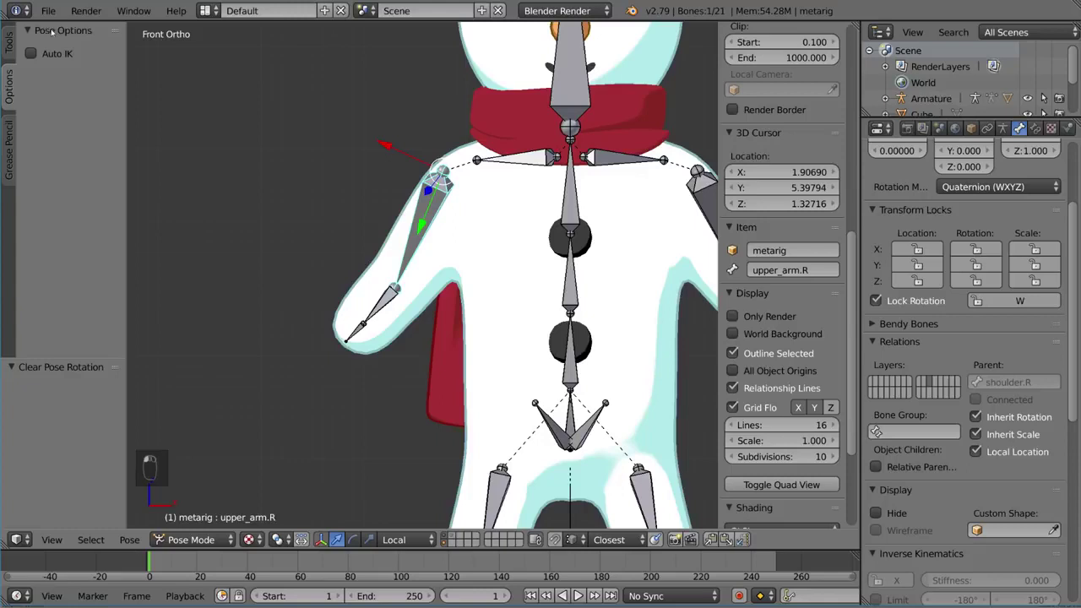
pyautogui.click(30, 53)
# - Try to move the arm by its right hand bone, hand.R, with Auto IK
pyautogui.rightClick(357, 334)
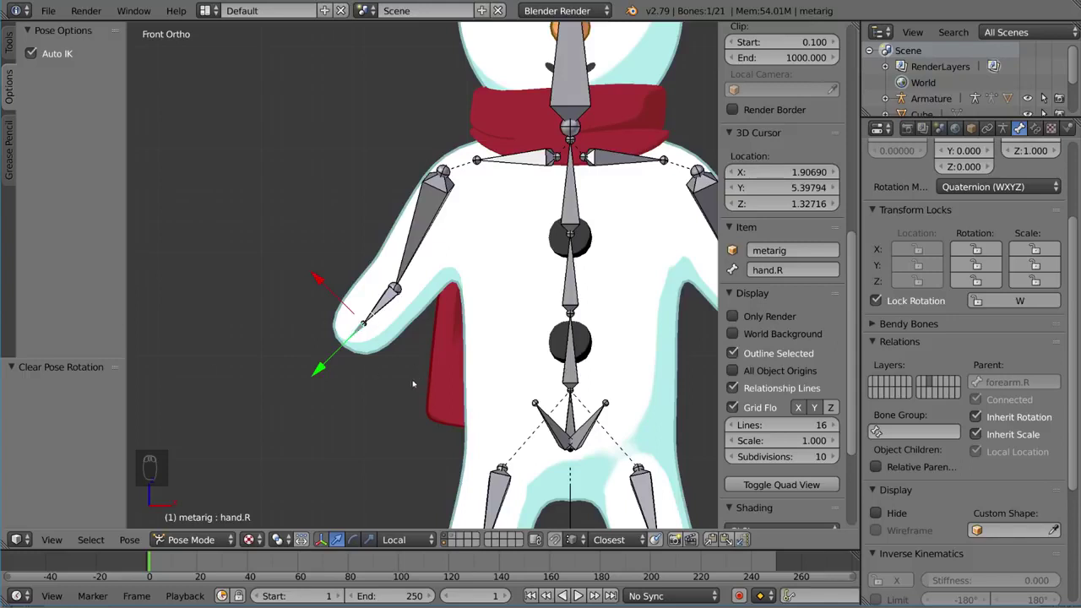
pyautogui.rightClick(377, 307)
pyautogui.rightClick(358, 332)
pyautogui.press('g')
pyautogui.scroll(-3, 385, 342)
pyautogui.keyDown('shift'); pyautogui.moveTo(417, 368); pyautogui.dragTo(408, 273, button='middle'); pyautogui.keyUp('shift')
pyautogui.scroll(1, 472, 337)
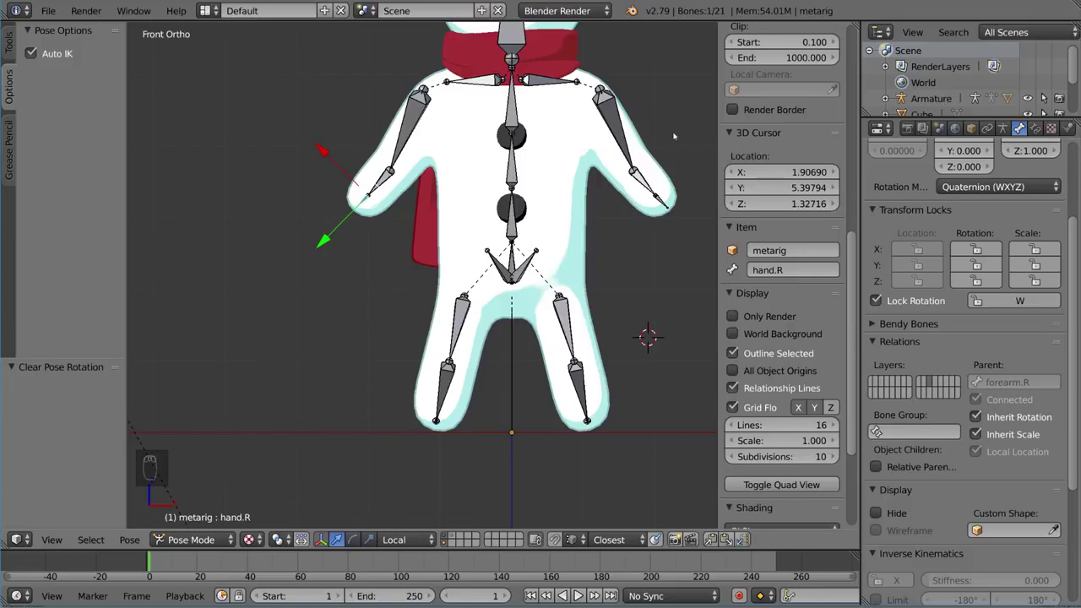
# - Add an Inverse Kinematics bone constraint to the right forearm bone, forearm.R
pyautogui.rightClick(388, 186)
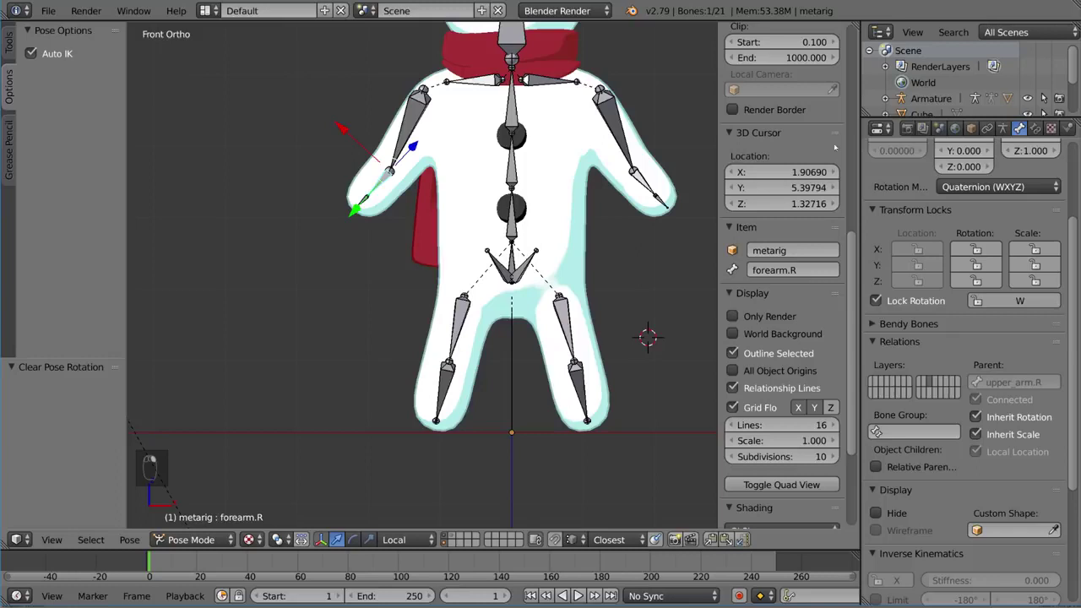
pyautogui.click(1035, 127)
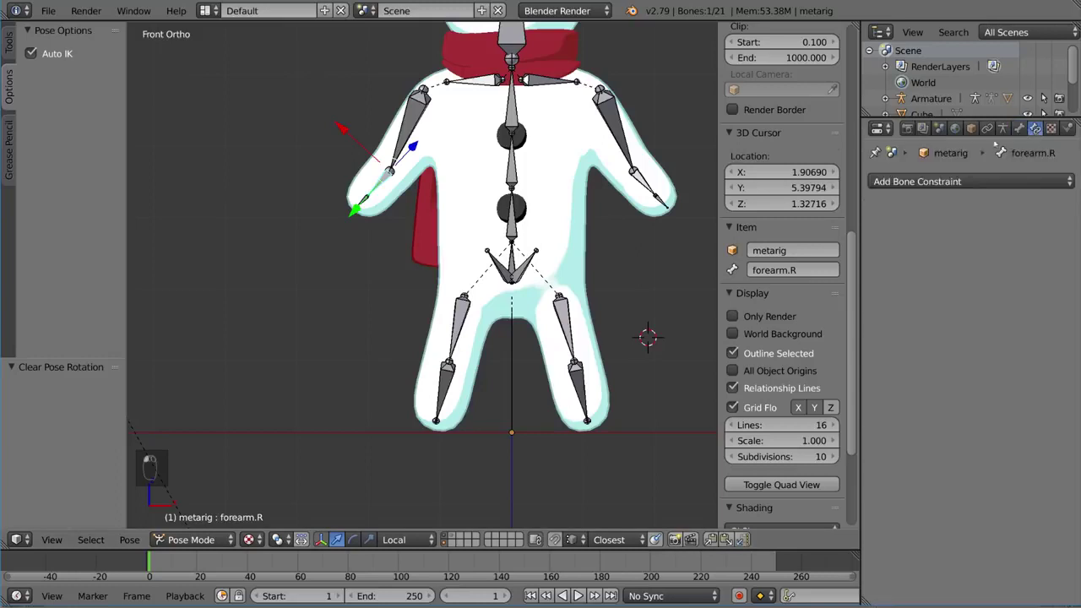
pyautogui.click(930, 182)
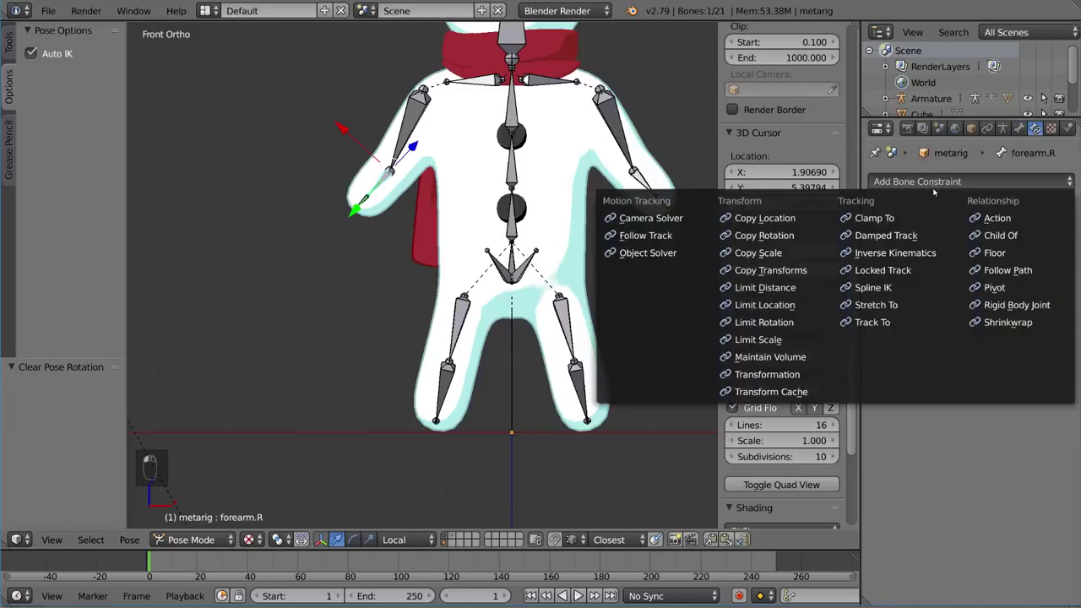
pyautogui.click(925, 254)
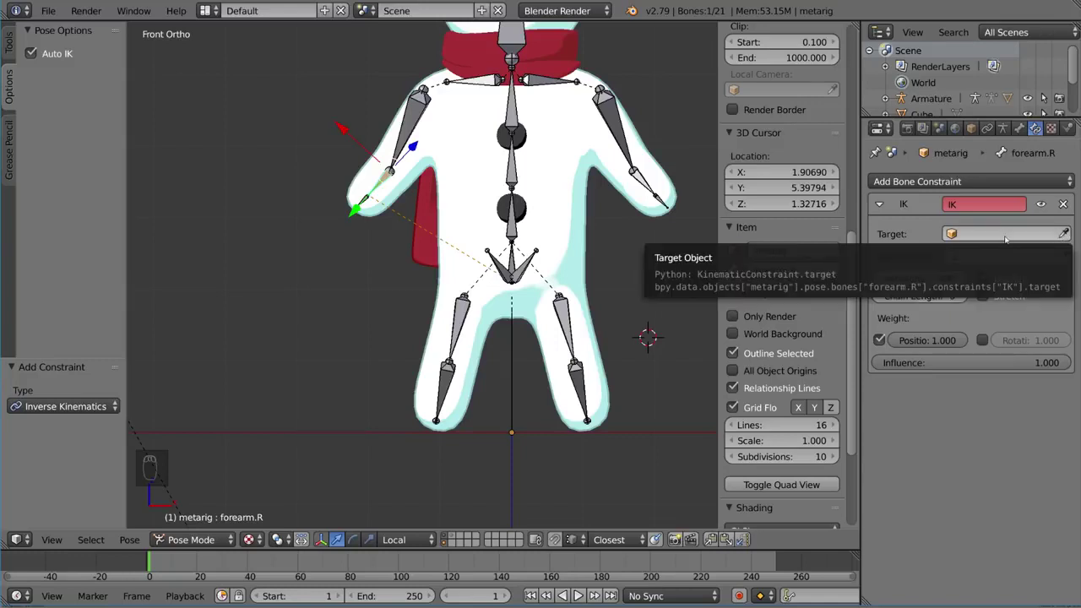
# - Set the IK constraint's target to the metarig armature and its target bone to hand.R
pyautogui.click(1063, 234)
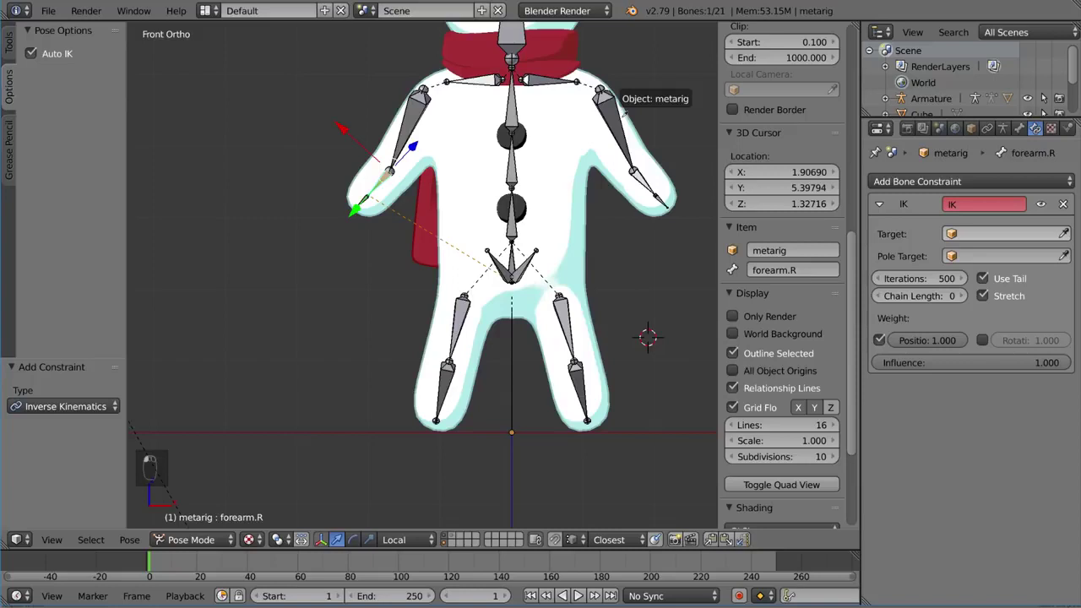
pyautogui.click(623, 108)
pyautogui.click(1002, 255)
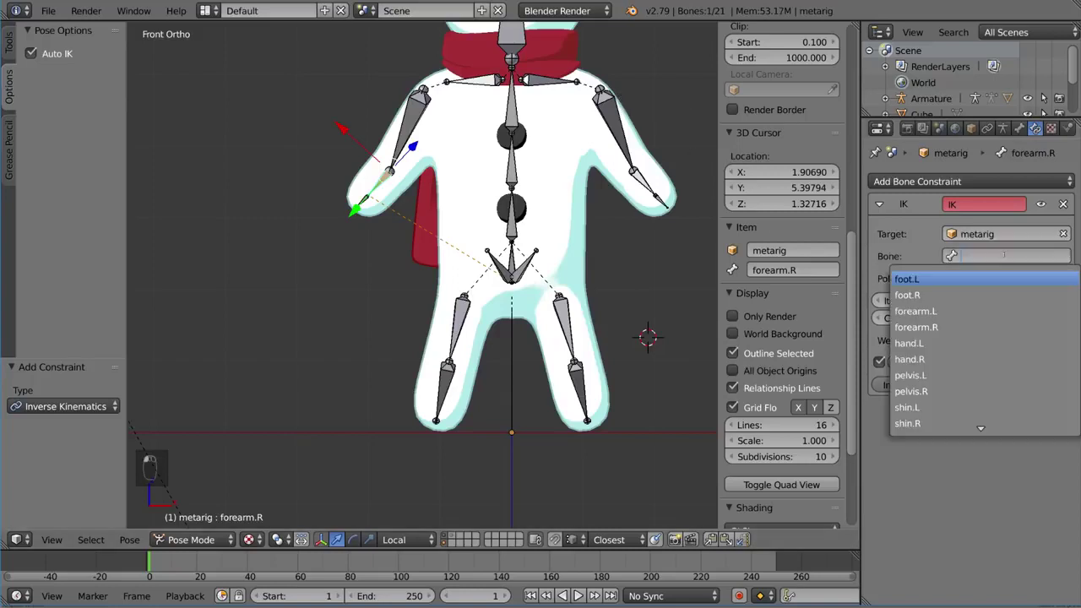
pyautogui.write('and')
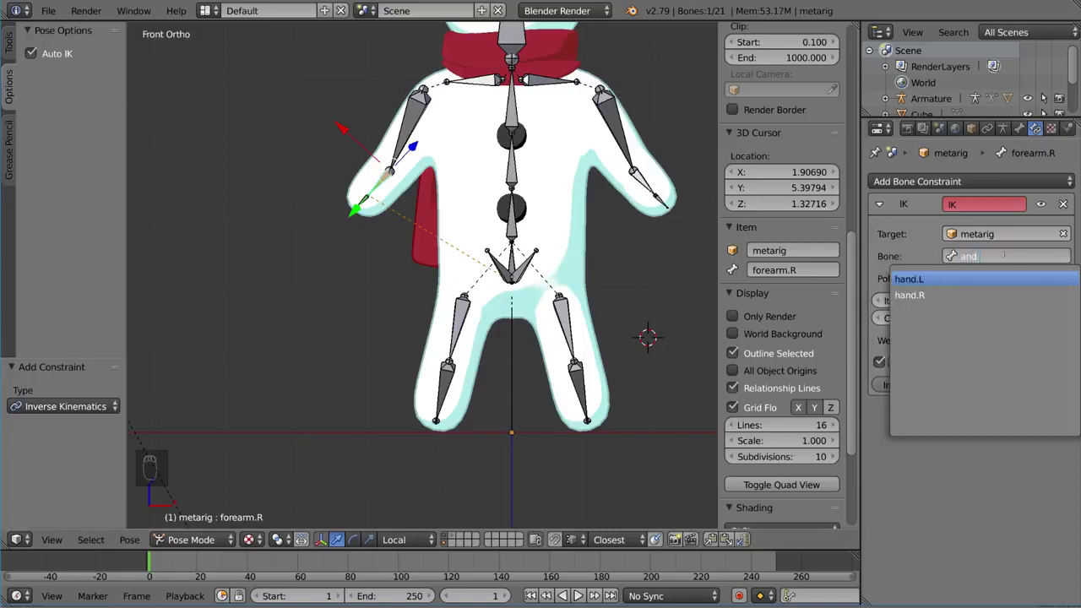
pyautogui.write('.R')
pyautogui.press('Return')
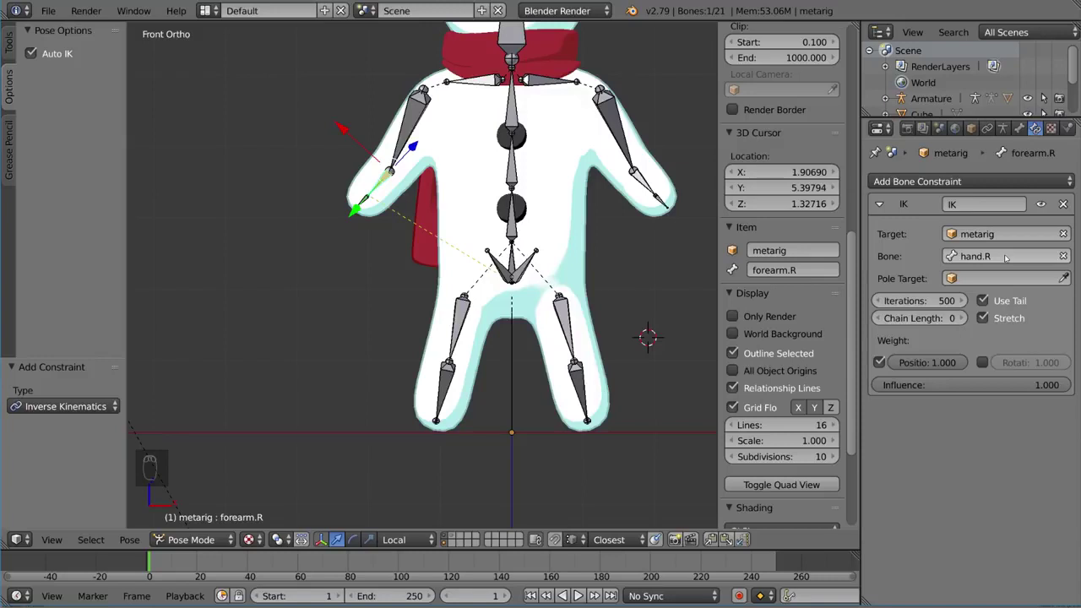
# - Turn off the Auto IK pose option for the armature
pyautogui.rightClick(365, 201)
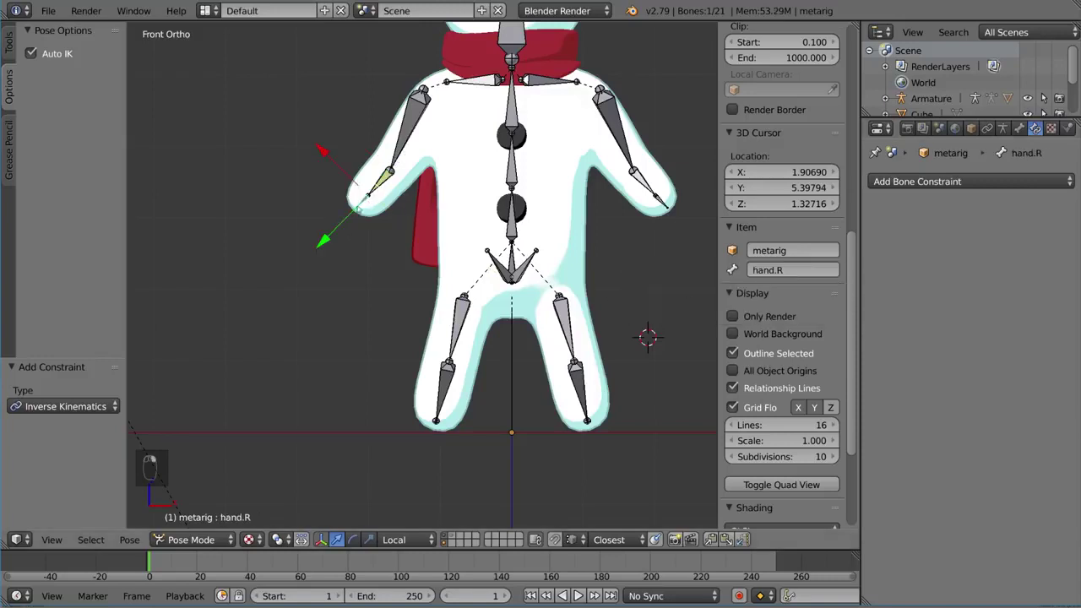
pyautogui.keyDown('shift'); pyautogui.moveTo(476, 184); pyautogui.dragTo(433, 244, button='middle'); pyautogui.keyUp('shift')
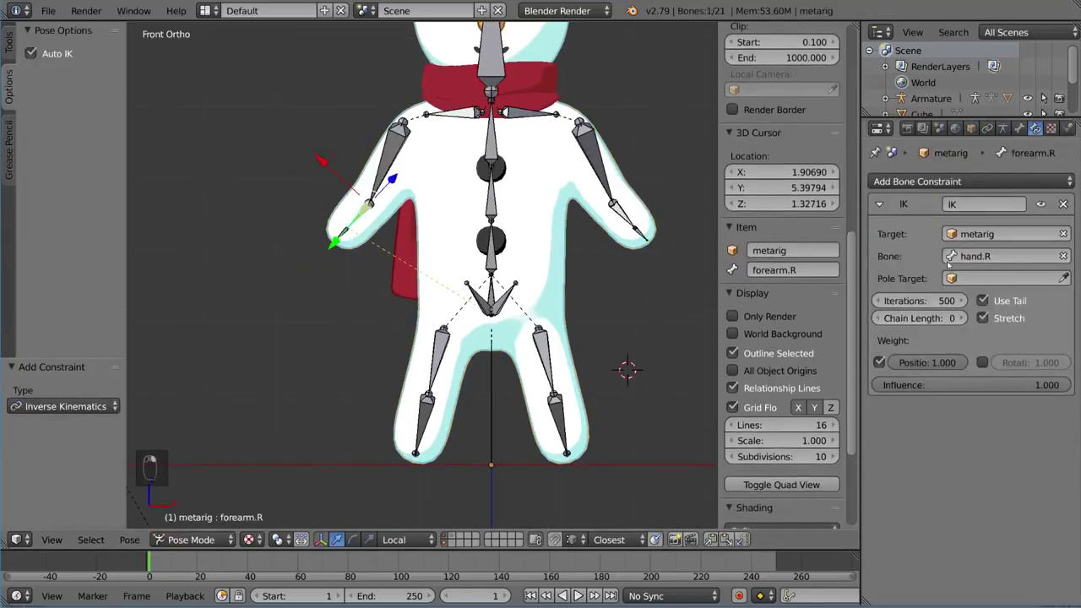
pyautogui.scroll(2, 390, 359)
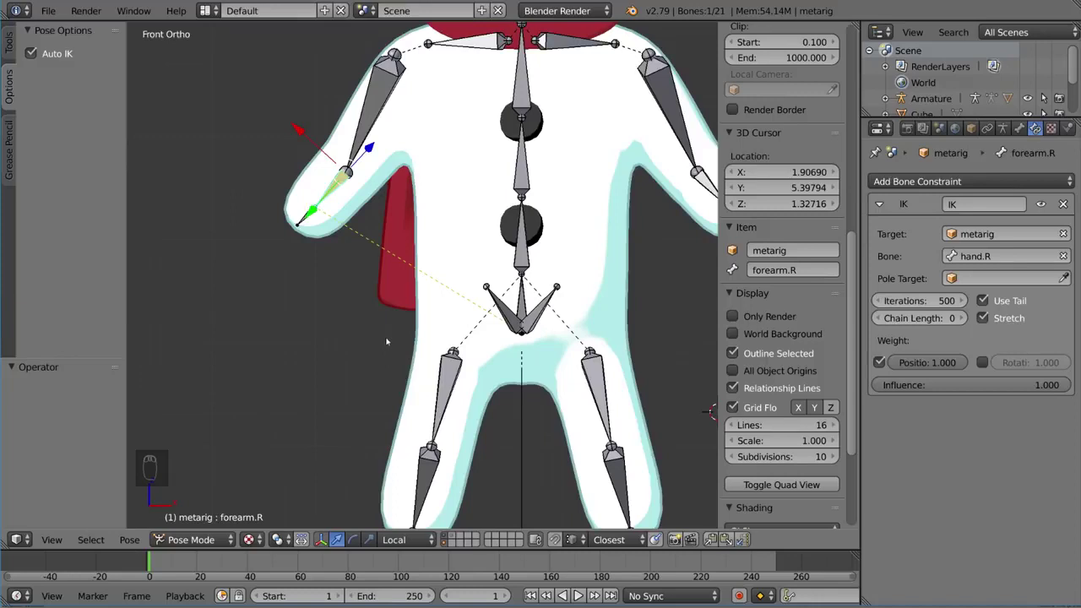
pyautogui.click(37, 54)
# - Try to move the right hand bone, hand.R, and check the IK target on forearm.R
pyautogui.rightClick(301, 222)
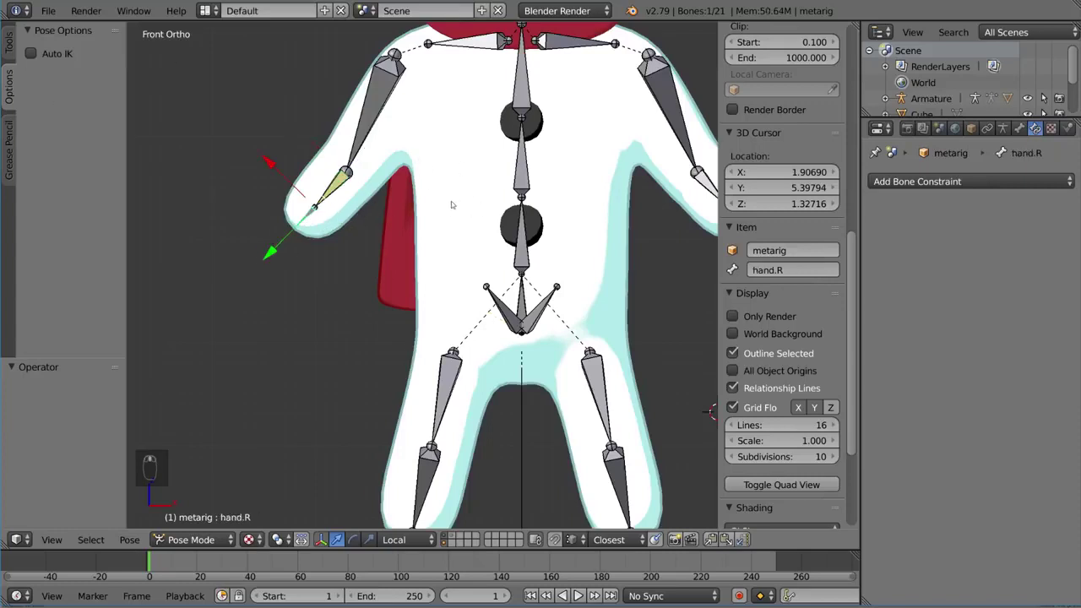
pyautogui.scroll(-1, 448, 207)
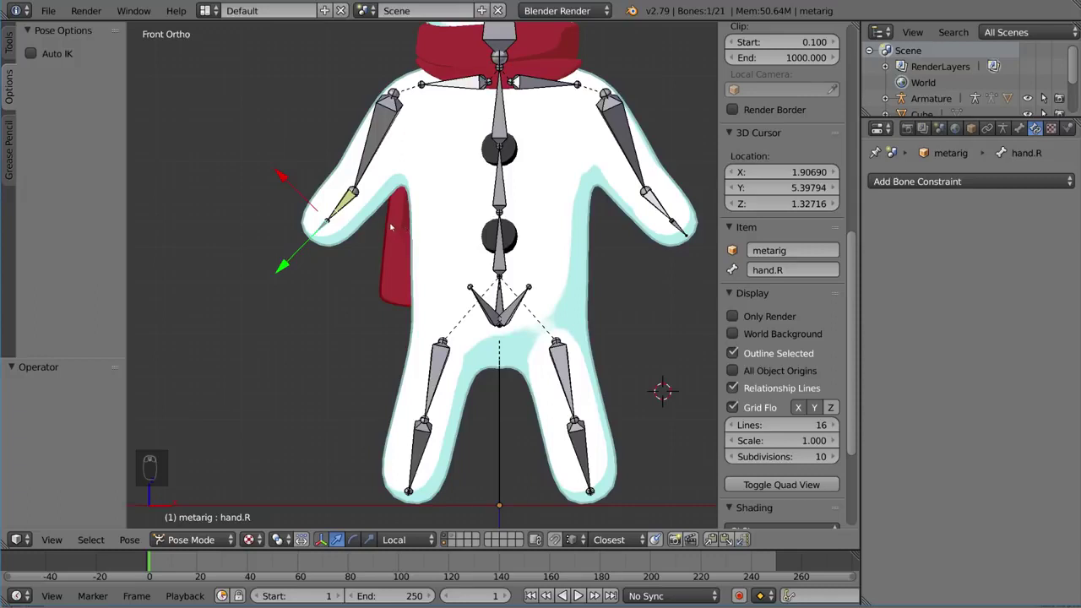
pyautogui.press('g')
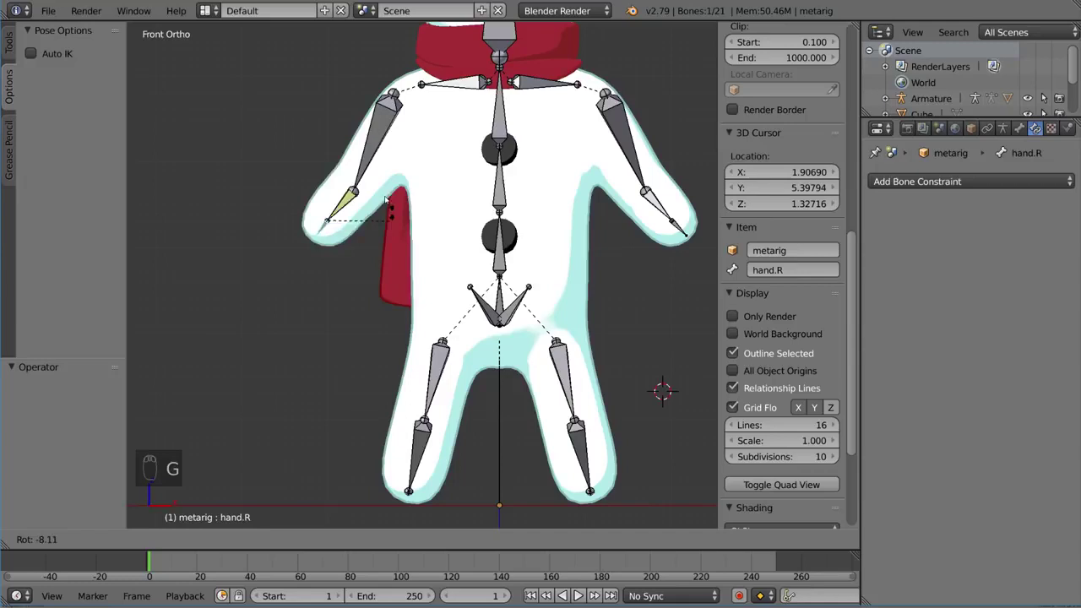
pyautogui.click(298, 191)
pyautogui.rightClick(350, 203)
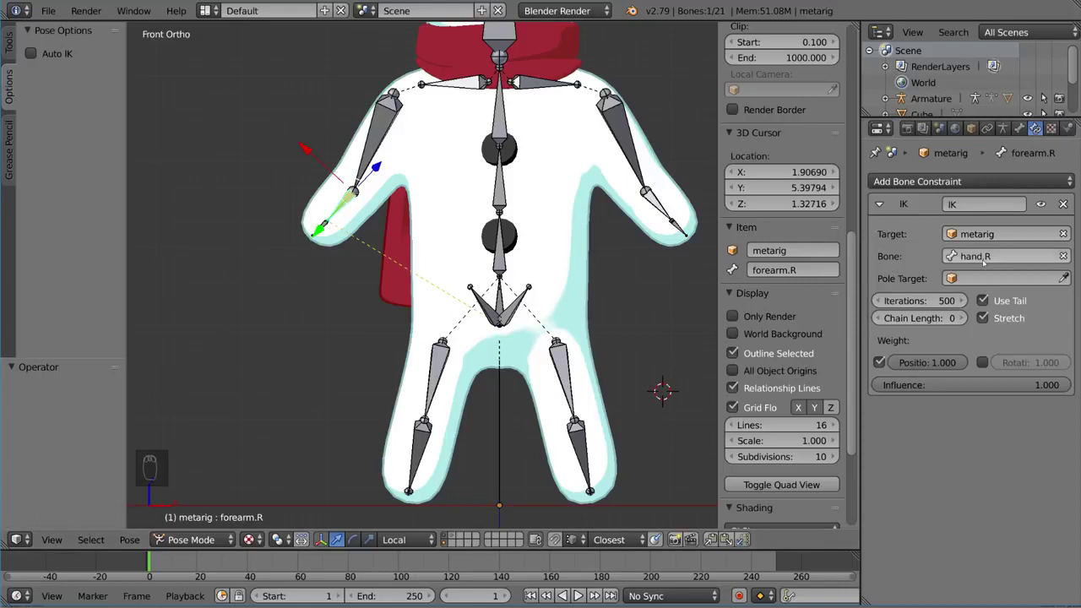
pyautogui.scroll(1, 366, 207)
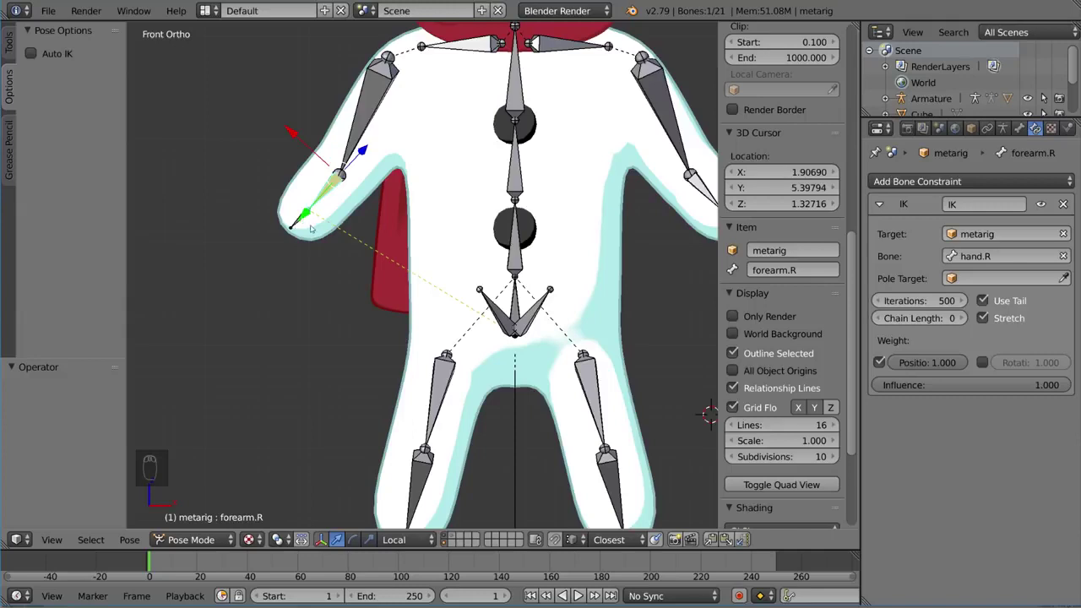
# - Try to rotate the right hand bone, hand.R, in Pose Mode
pyautogui.rightClick(295, 226)
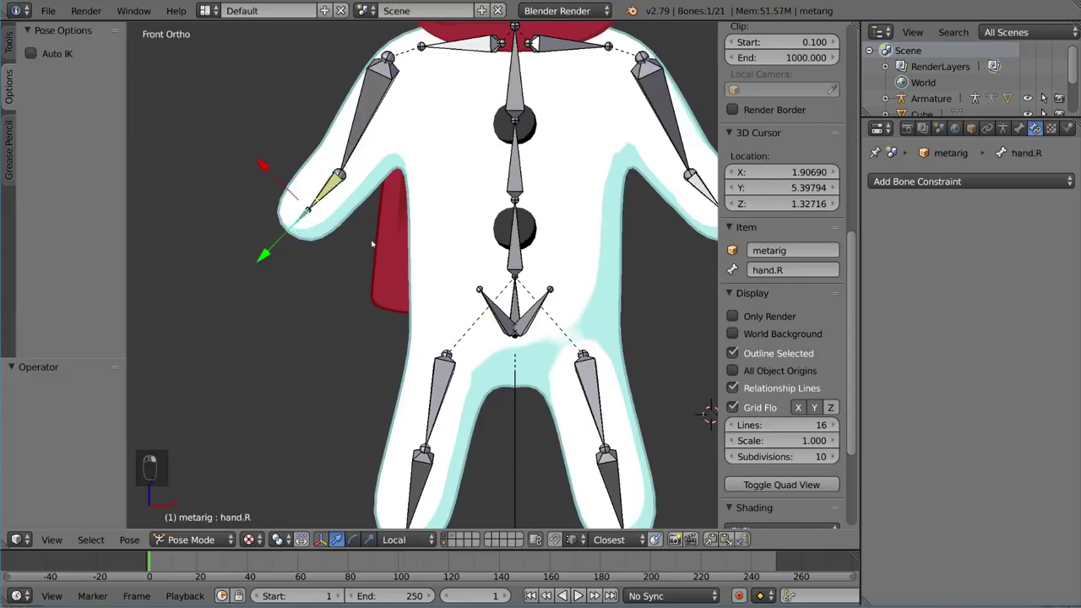
pyautogui.keyDown('shift'); pyautogui.moveTo(341, 249); pyautogui.dragTo(413, 289, button='middle'); pyautogui.keyUp('shift')
pyautogui.scroll(5, 410, 306)
pyautogui.press('r')
pyautogui.rightClick(385, 256)
pyautogui.scroll(-1, 412, 194)
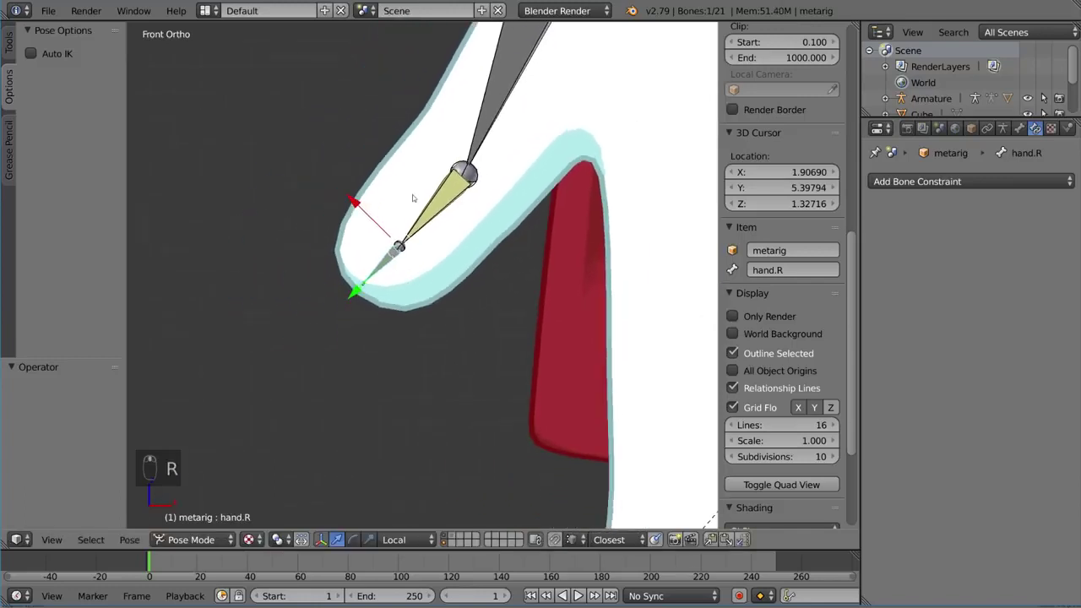
# - Duplicate the hand.R bone in Edit Mode, keeping the copy exactly in place
pyautogui.scroll(-4, 384, 222)
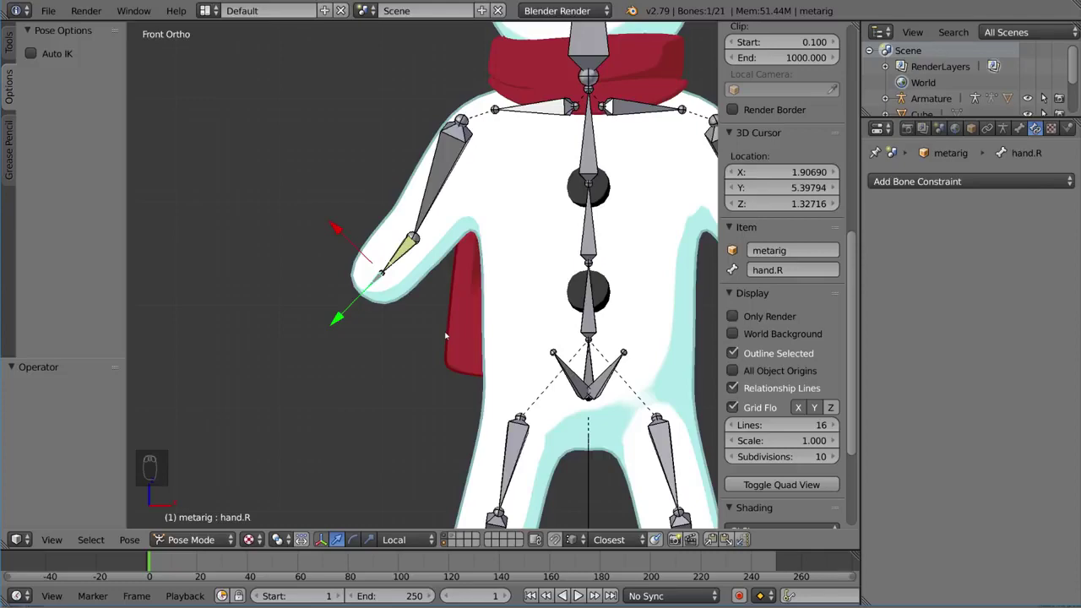
pyautogui.press('Tab')
pyautogui.scroll(2, 461, 338)
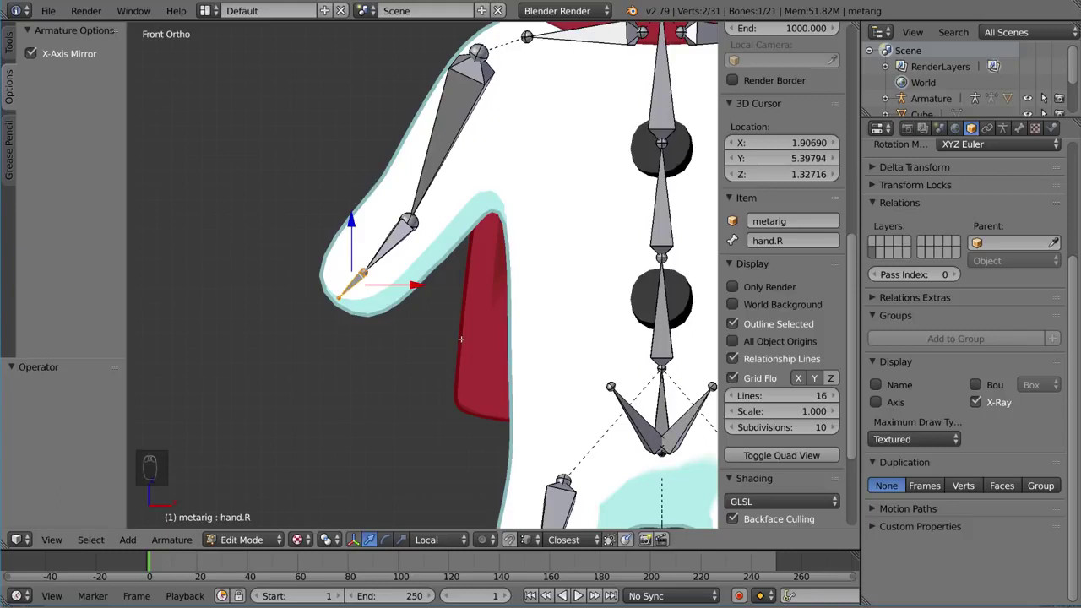
pyautogui.hotkey('shift', 'd')
pyautogui.rightClick(461, 338)
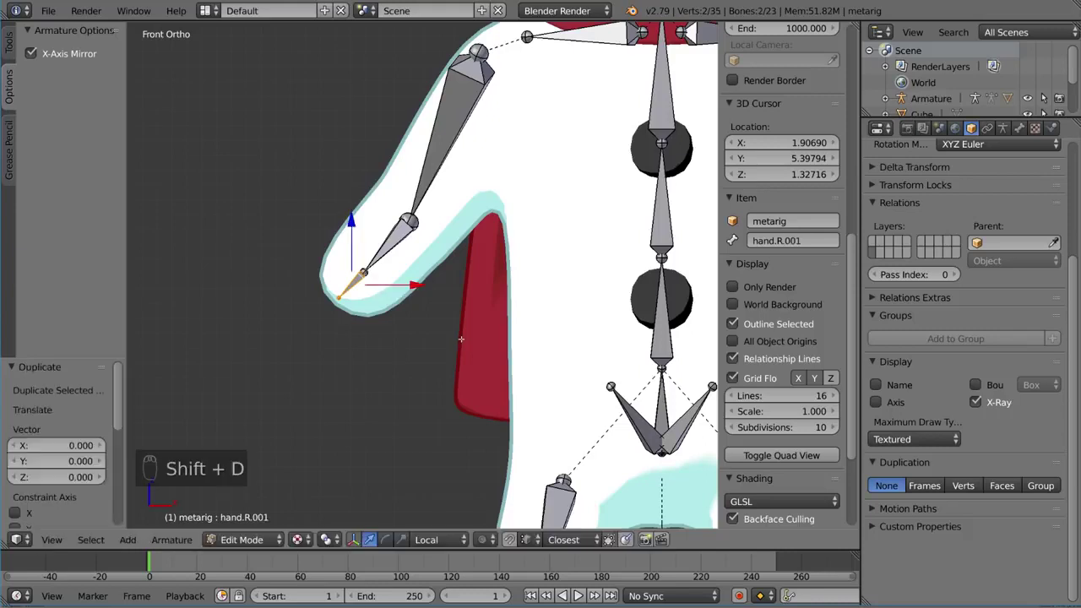
# - Rename the duplicated right hand bone as hand_IK.R
pyautogui.scroll(6, 391, 288)
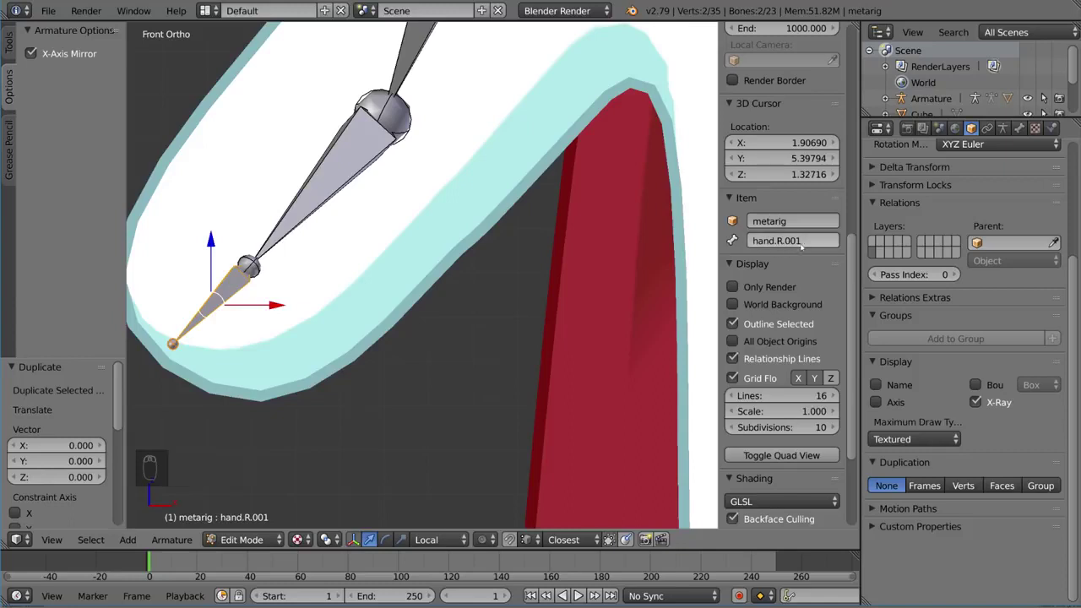
pyautogui.scroll(-2, 314, 275)
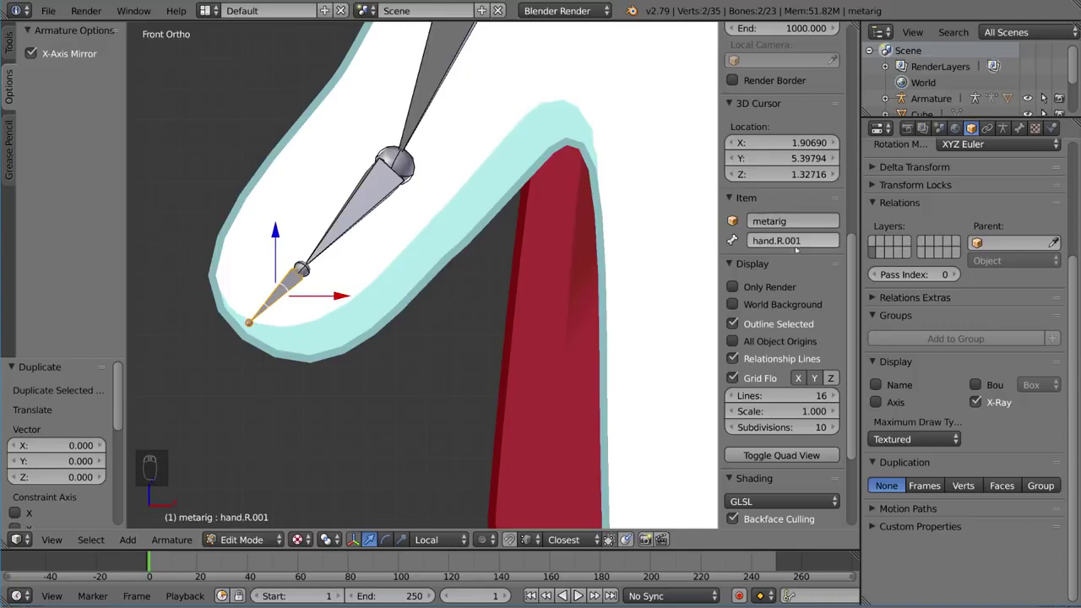
pyautogui.click(819, 240)
pyautogui.press('BackSpace')
pyautogui.press('BackSpace')
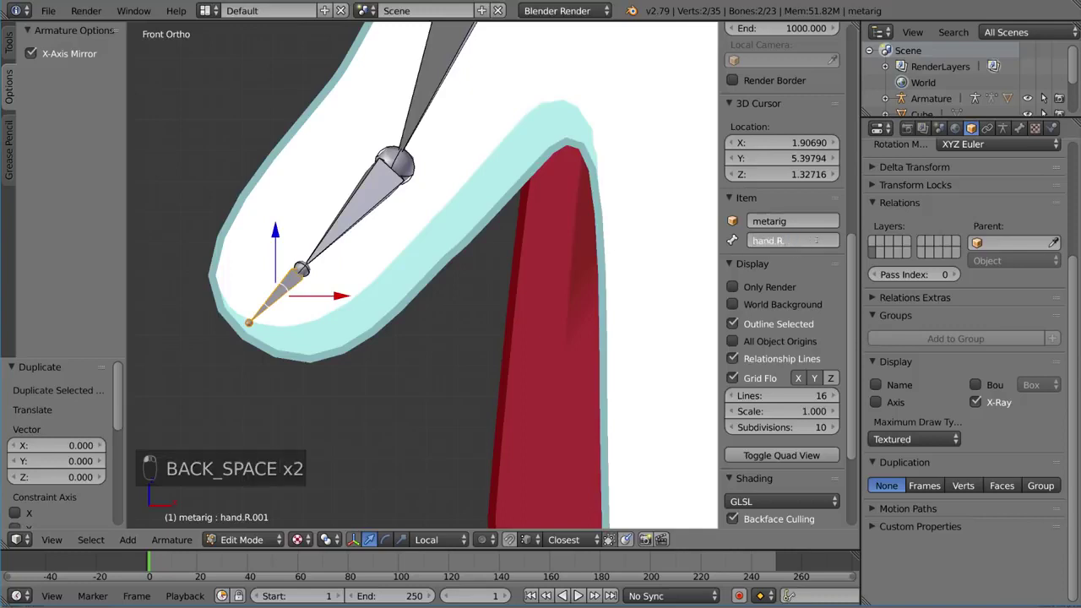
pyautogui.press('Left')
pyautogui.write('_IK')
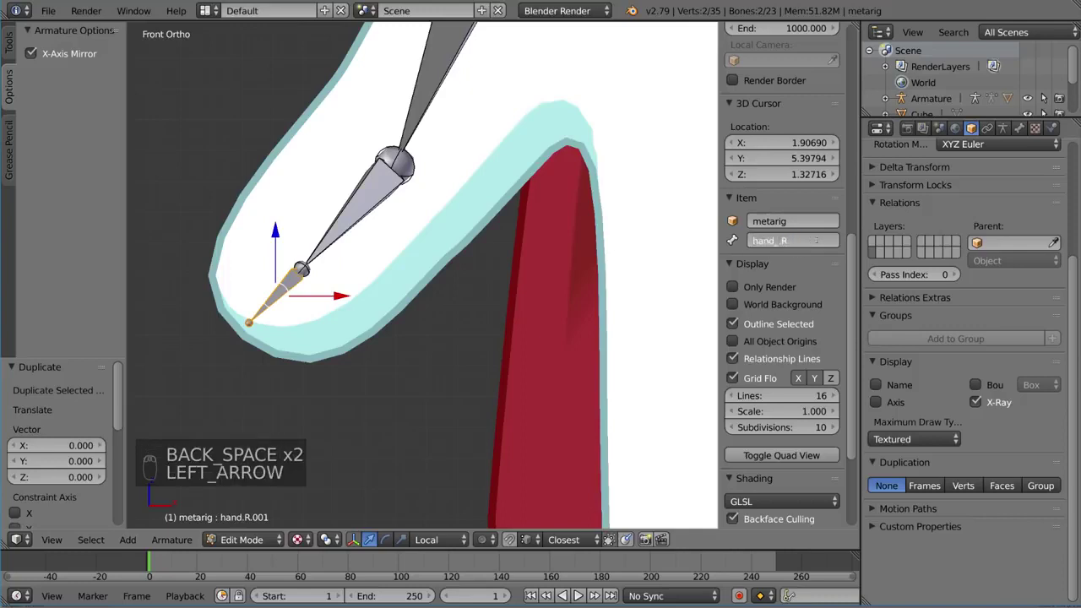
pyautogui.press('Return')
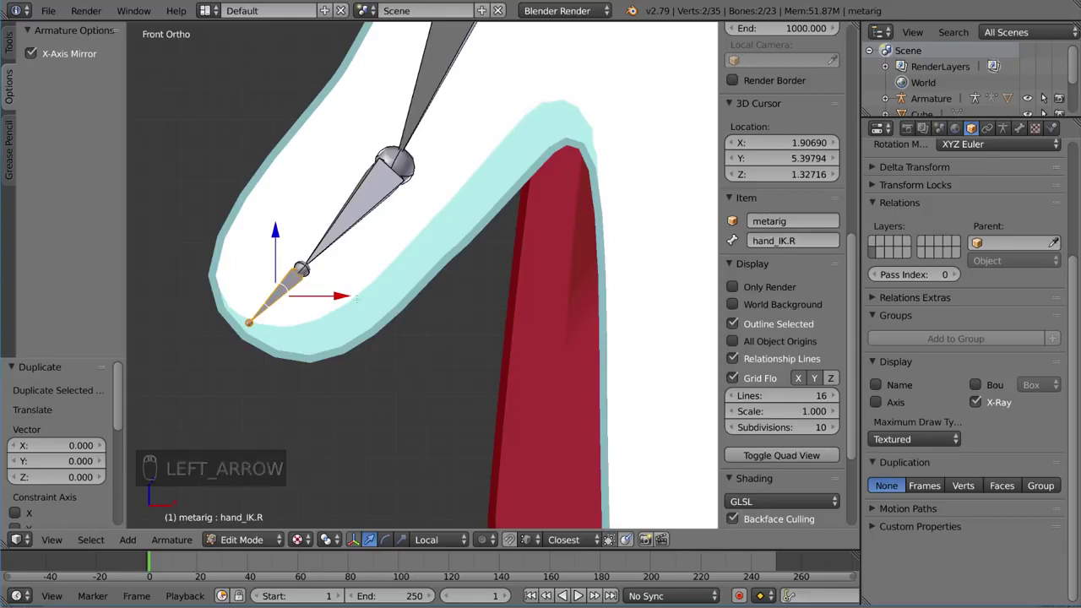
# - Clear the forearm.R parent from the hand_IK.R bone
pyautogui.scroll(-3, 337, 320)
pyautogui.press('g')
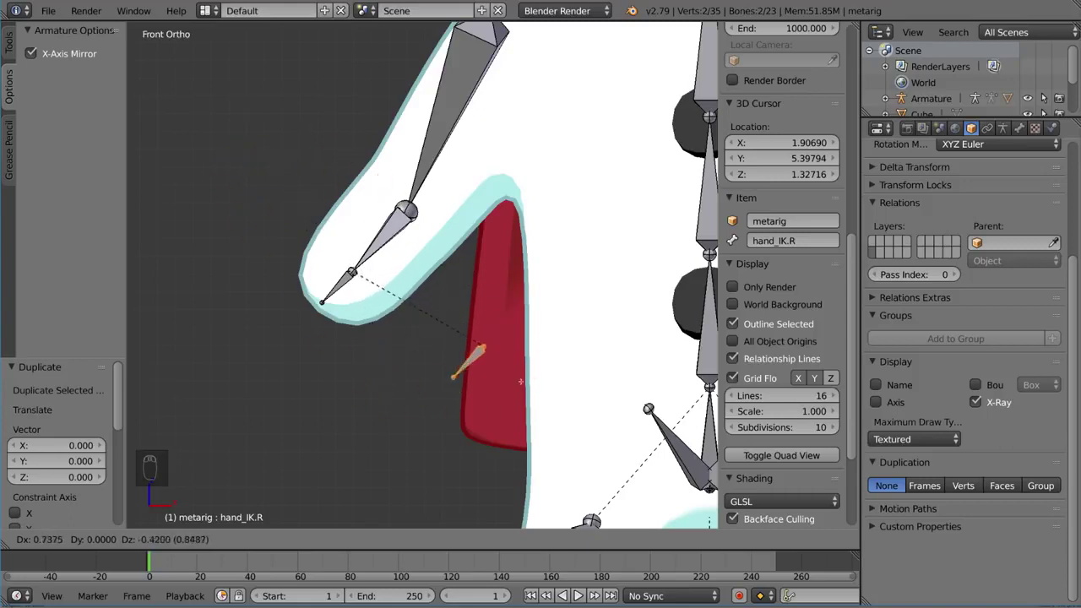
pyautogui.press('Escape')
pyautogui.click(1019, 128)
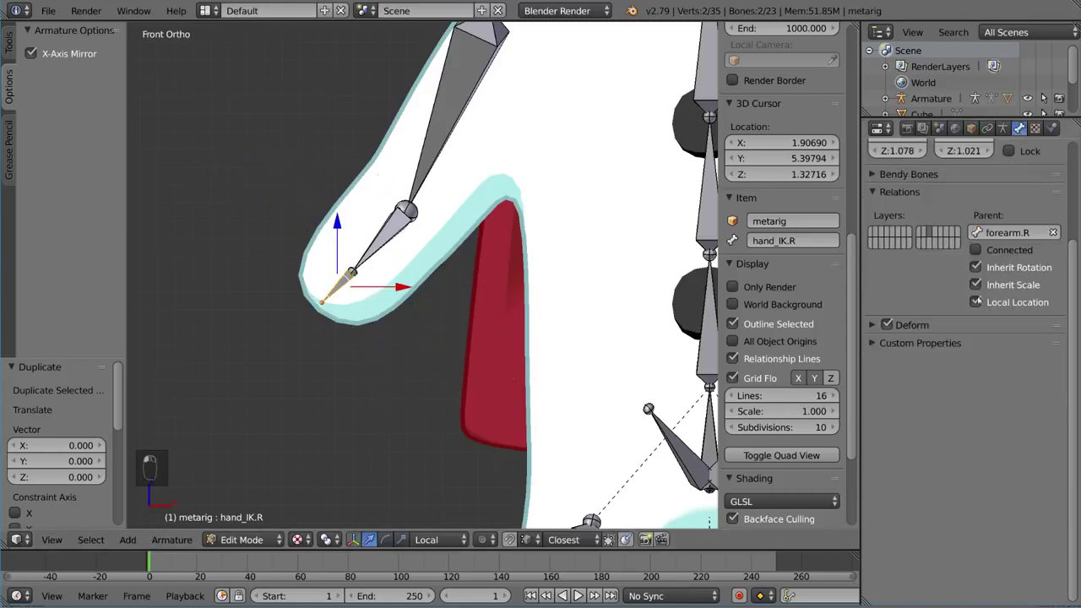
pyautogui.scroll(4, 1005, 223)
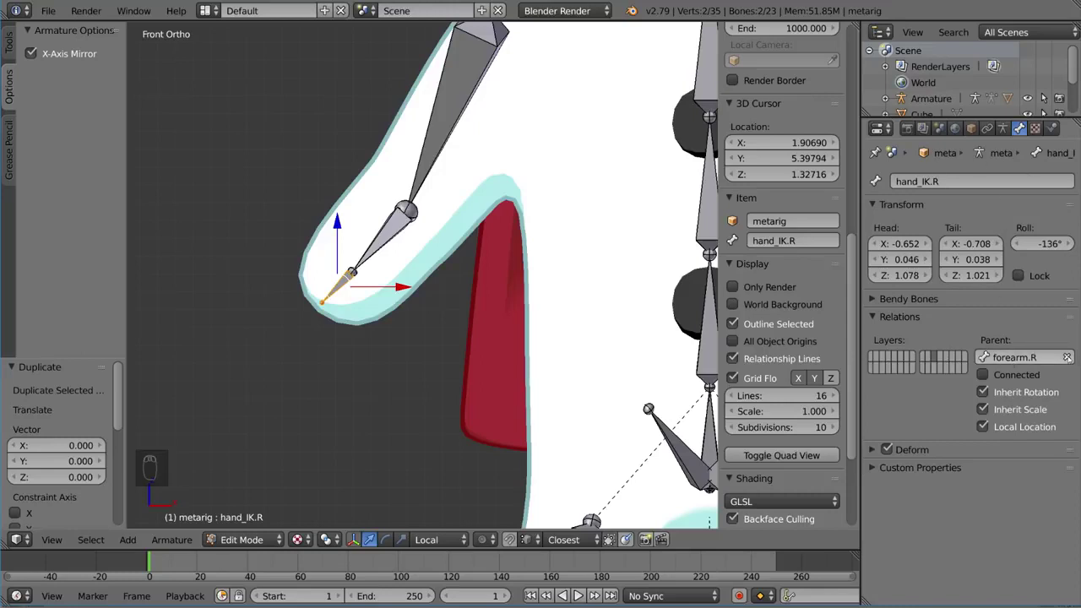
pyautogui.click(1068, 357)
# - Try to move hand_IK.R and the original hand.R separately in Edit Mode
pyautogui.press('g')
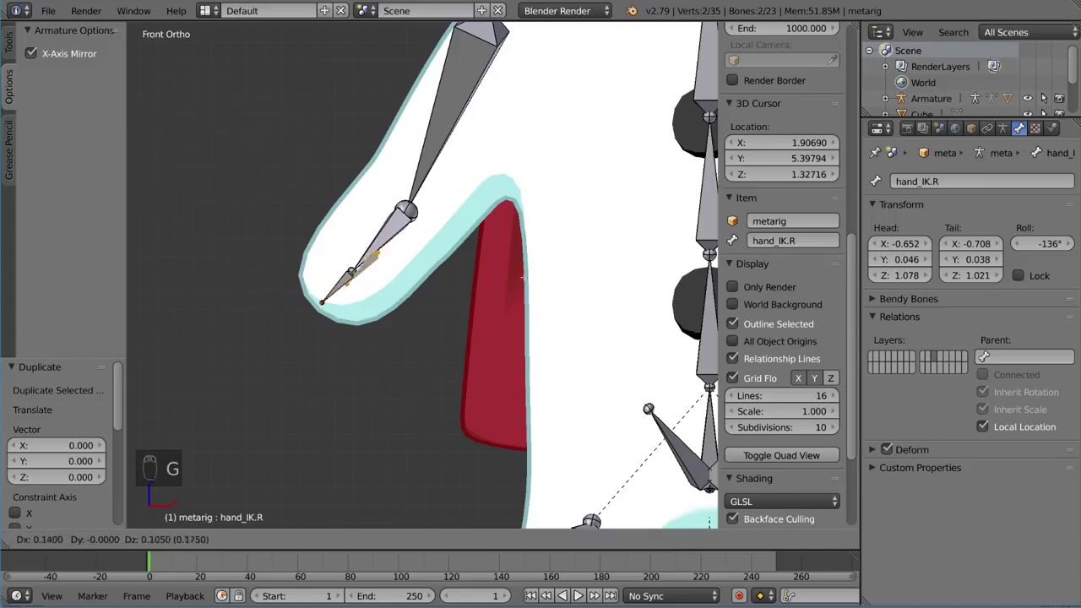
pyautogui.rightClick(472, 250)
pyautogui.rightClick(332, 292)
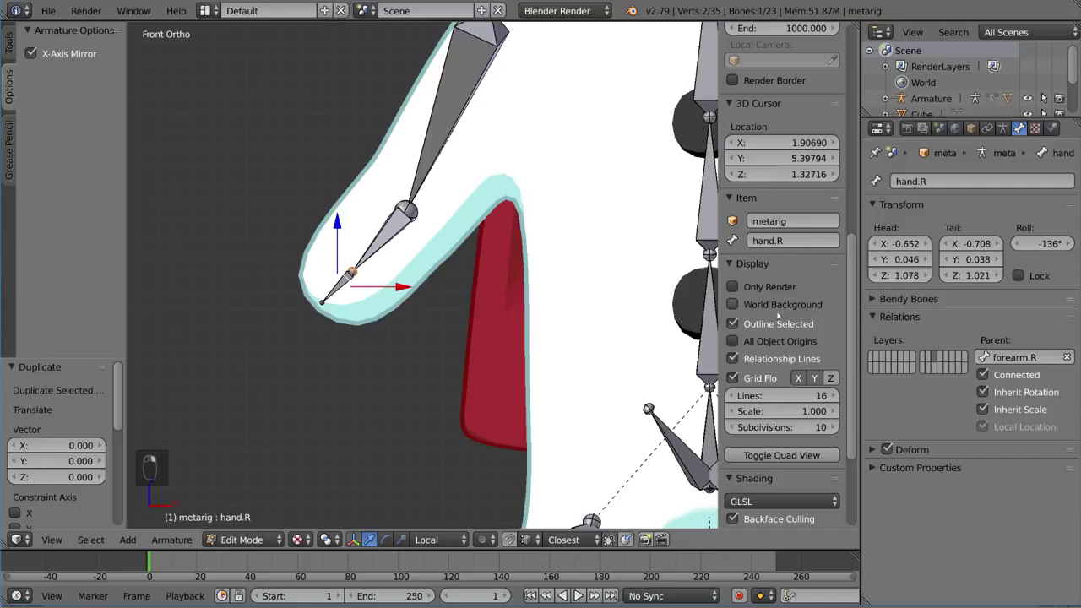
pyautogui.press('g')
pyautogui.rightClick(388, 218)
pyautogui.scroll(-4, 423, 242)
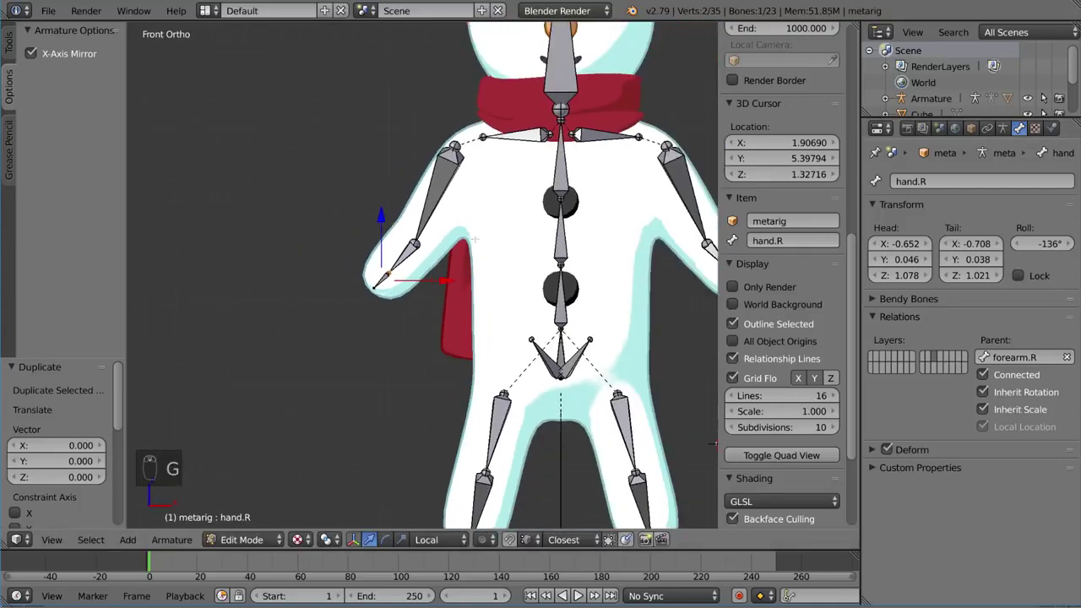
pyautogui.scroll(3, 407, 260)
# - Return to Pose Mode and set the target bone of forearm.R's IK constraint to hand_IK.R
pyautogui.press('Tab')
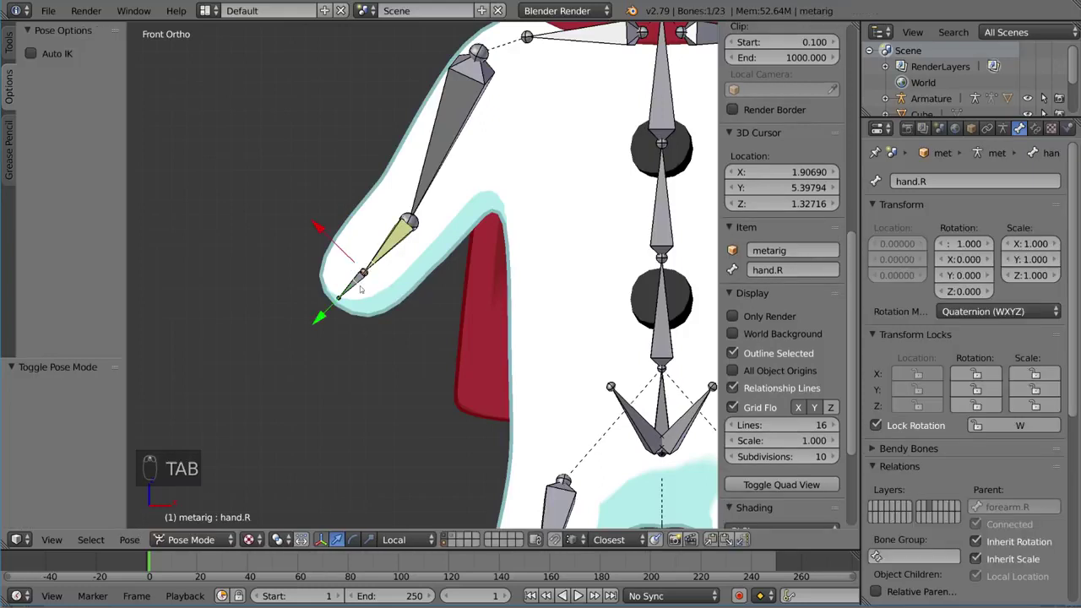
pyautogui.rightClick(363, 281)
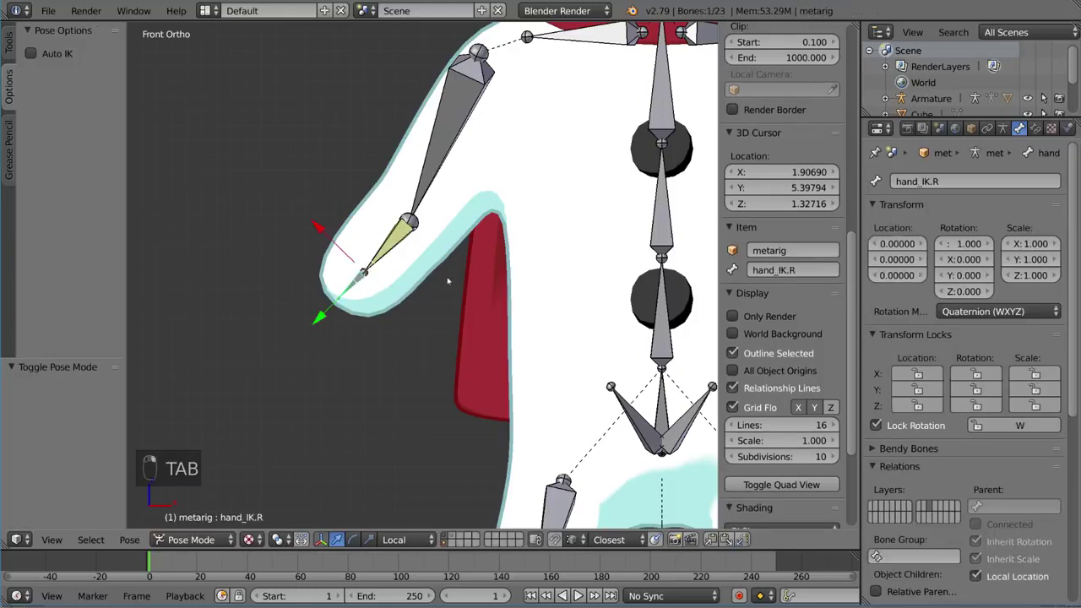
pyautogui.rightClick(404, 243)
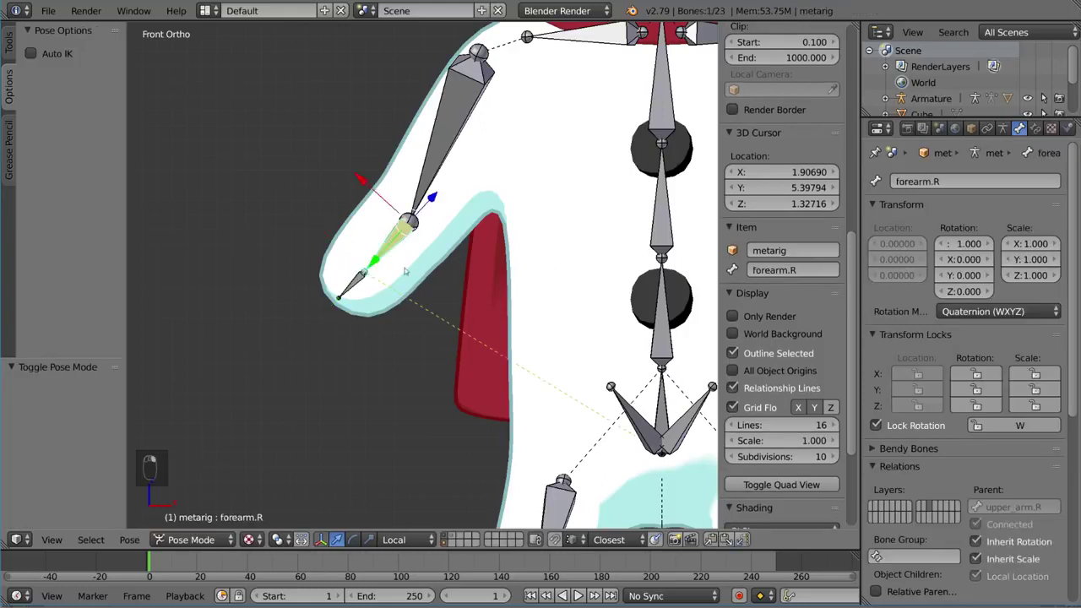
pyautogui.click(1035, 128)
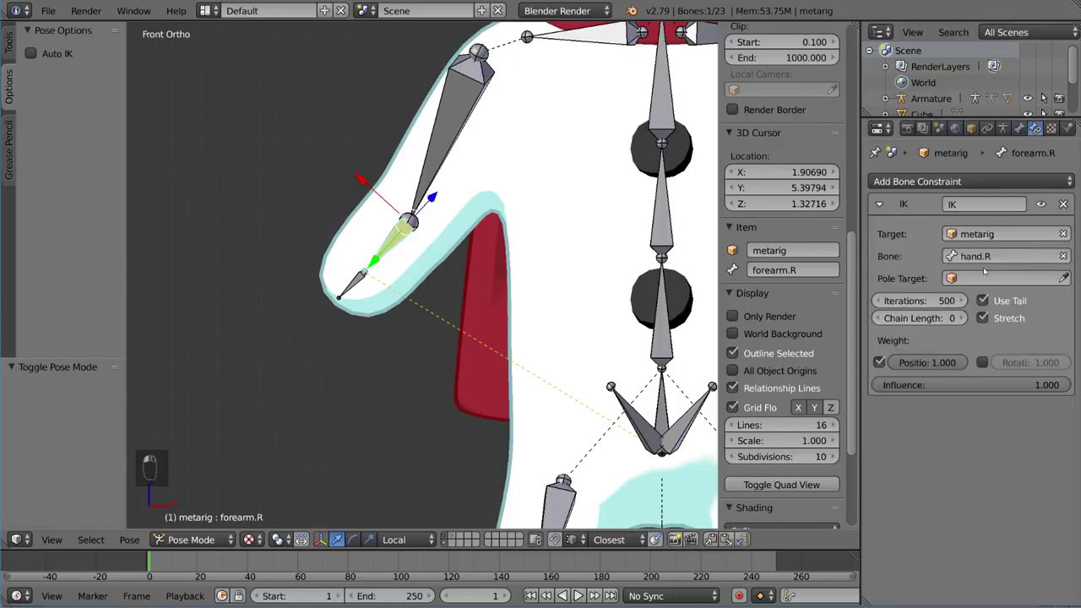
pyautogui.click(983, 257)
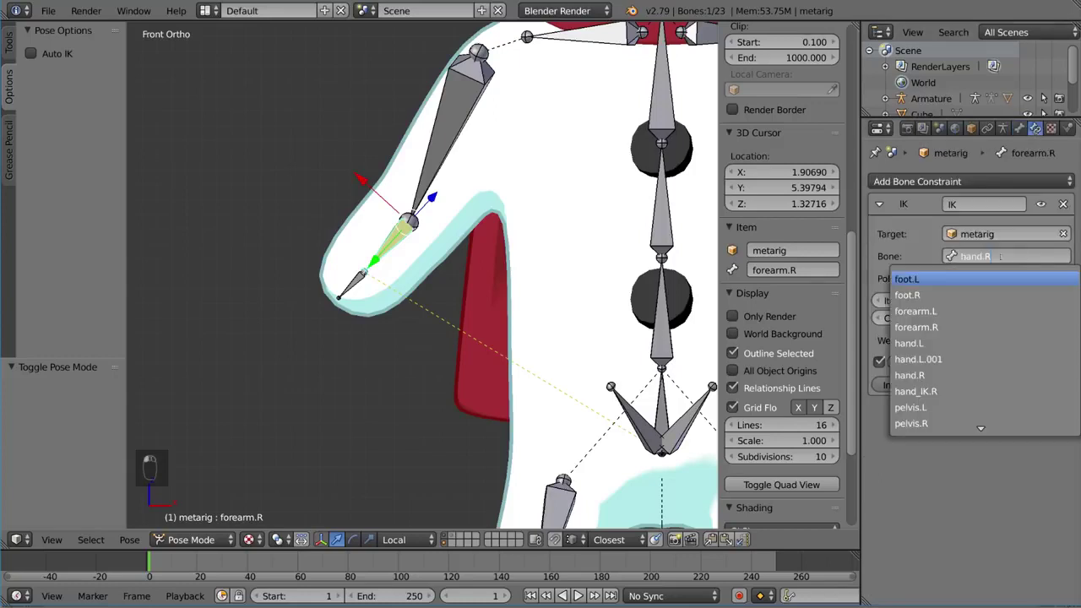
pyautogui.press('Left')
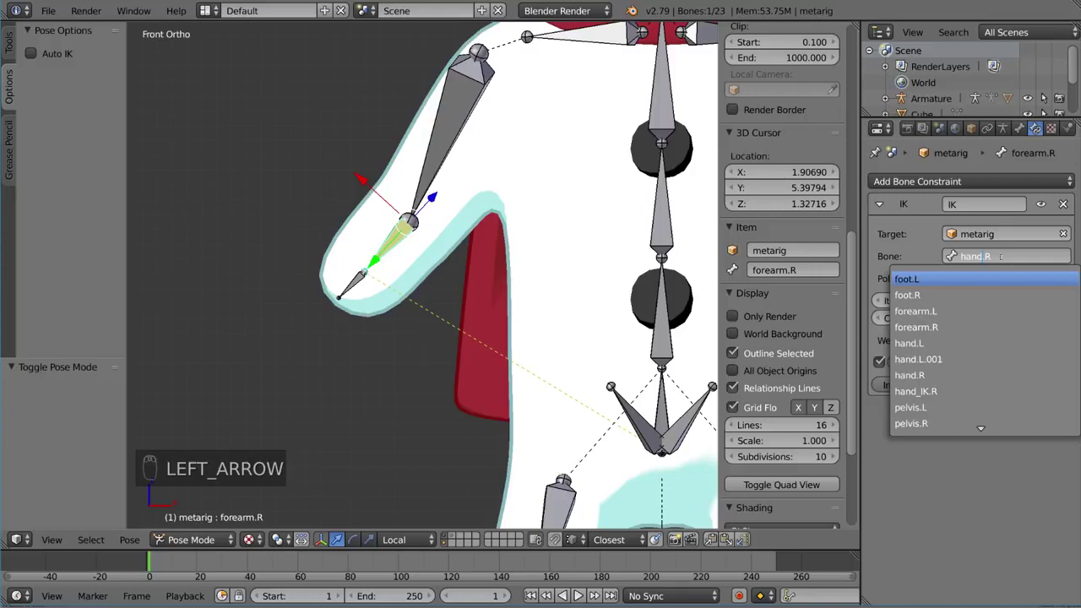
pyautogui.write('_IK')
pyautogui.click(1003, 279)
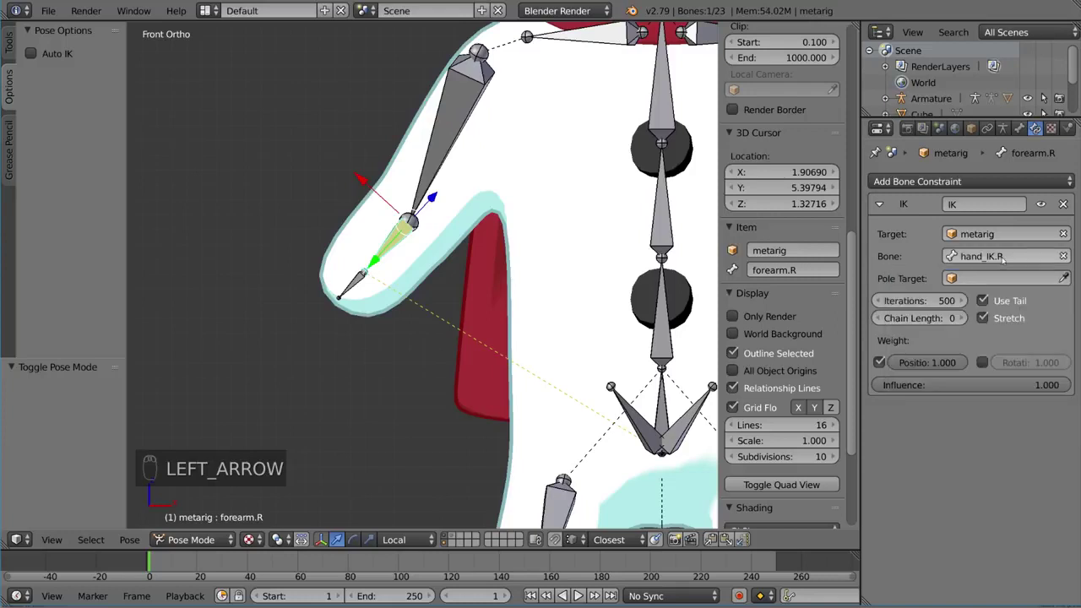
# - Test the IK constraint by trying to move the hand_IK.R bone in Pose Mode
pyautogui.rightClick(360, 282)
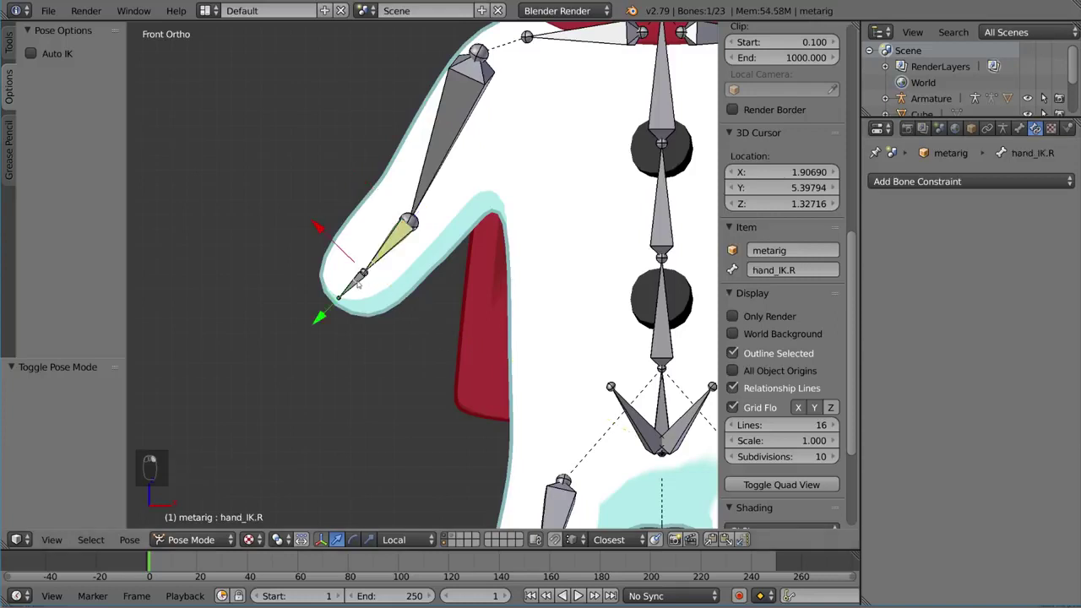
pyautogui.scroll(-3, 443, 332)
pyautogui.scroll(1, 478, 329)
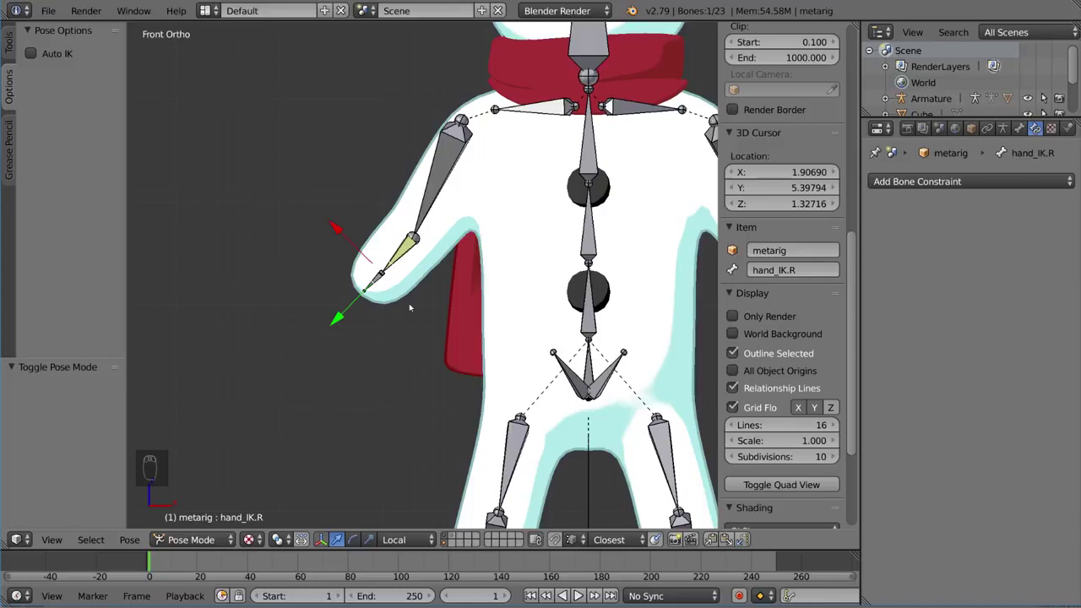
pyautogui.press('g')
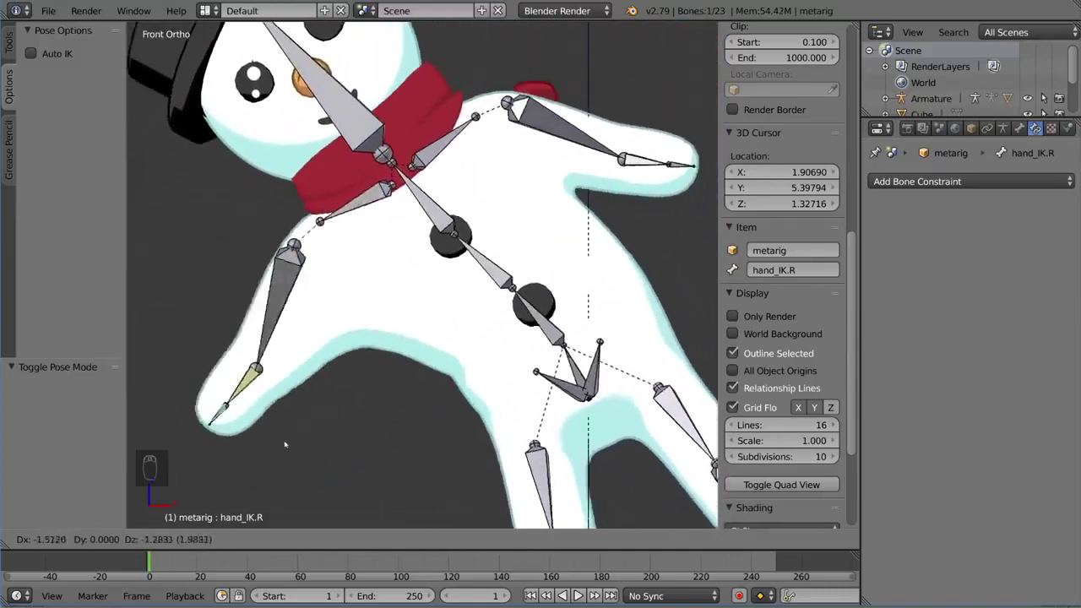
pyautogui.scroll(-3, 385, 213)
pyautogui.rightClick(354, 304)
pyautogui.scroll(-3, 355, 304)
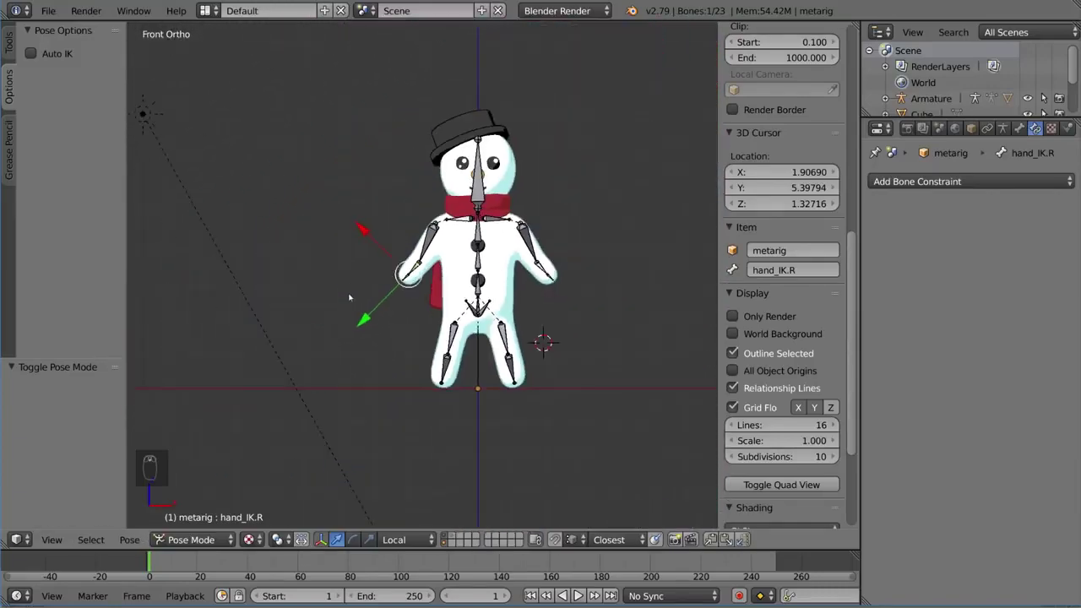
# - Test the arm's IK chain by moving the hand_IK.R bone around in Pose Mode
pyautogui.press('g')
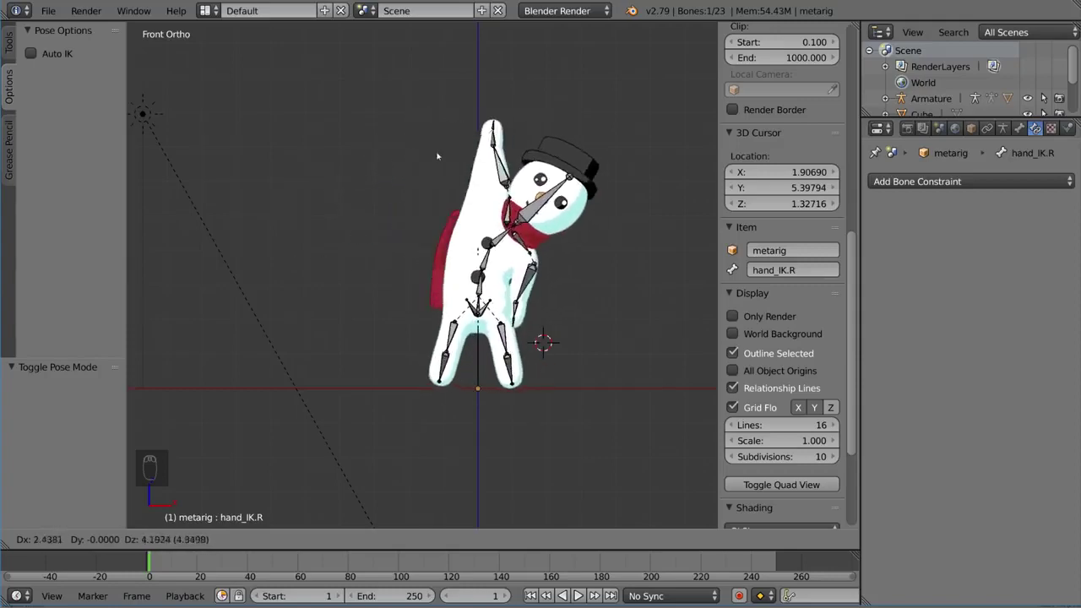
pyautogui.rightClick(466, 253)
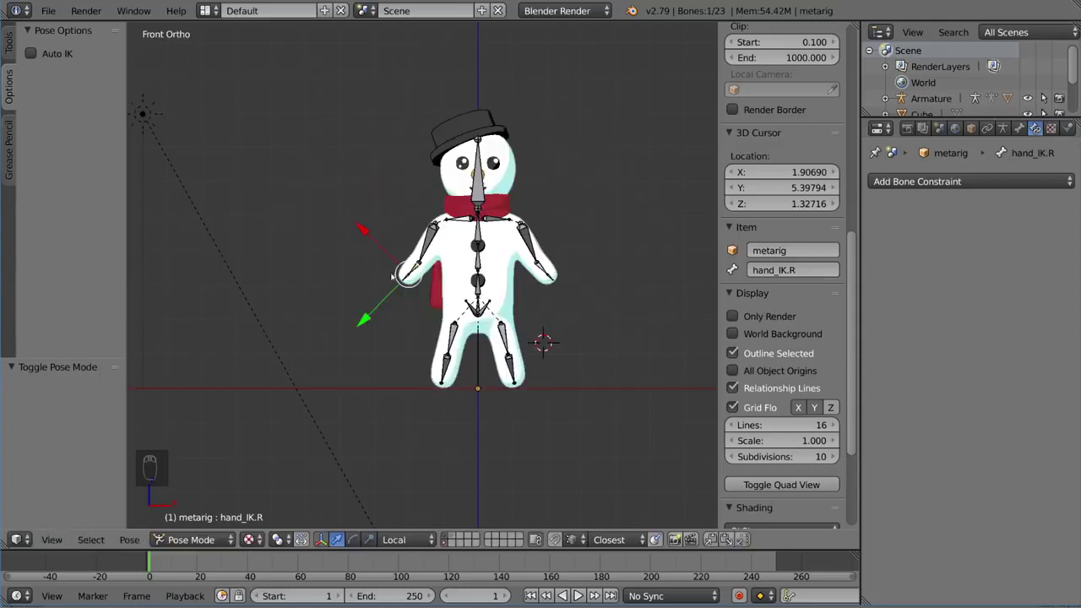
pyautogui.scroll(6, 510, 286)
pyautogui.scroll(-6, 501, 291)
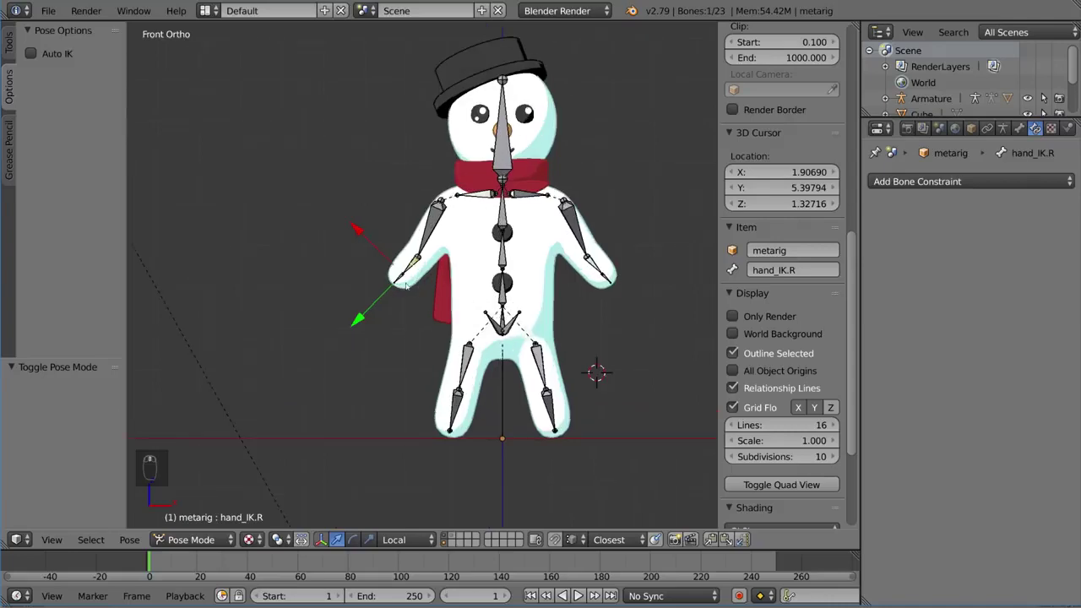
pyautogui.press('g')
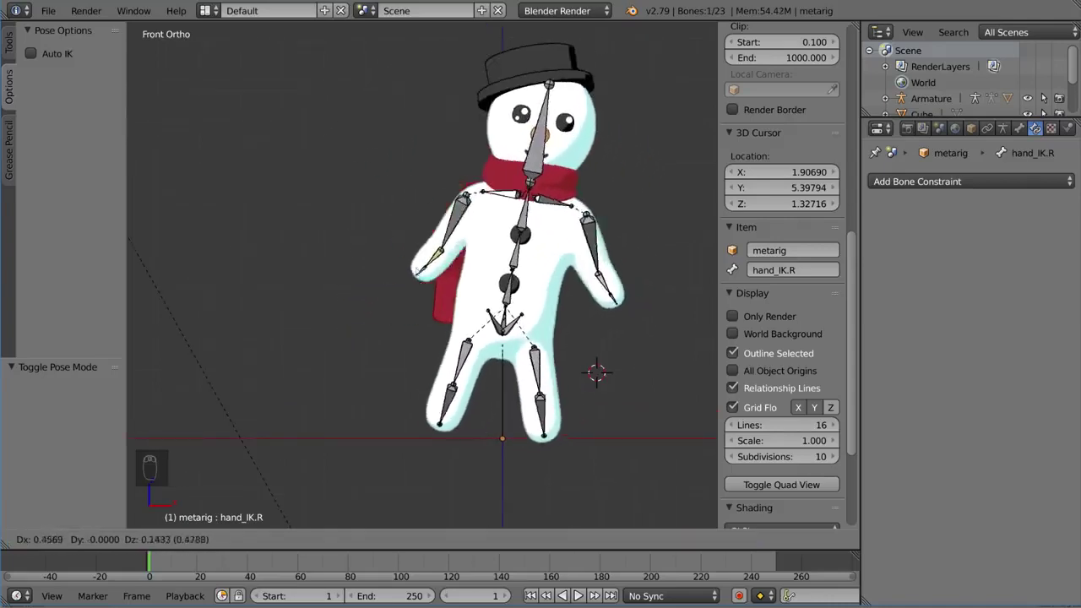
pyautogui.click(416, 272)
# - Set the chain length of forearm.R's IK constraint to 2
pyautogui.rightClick(414, 264)
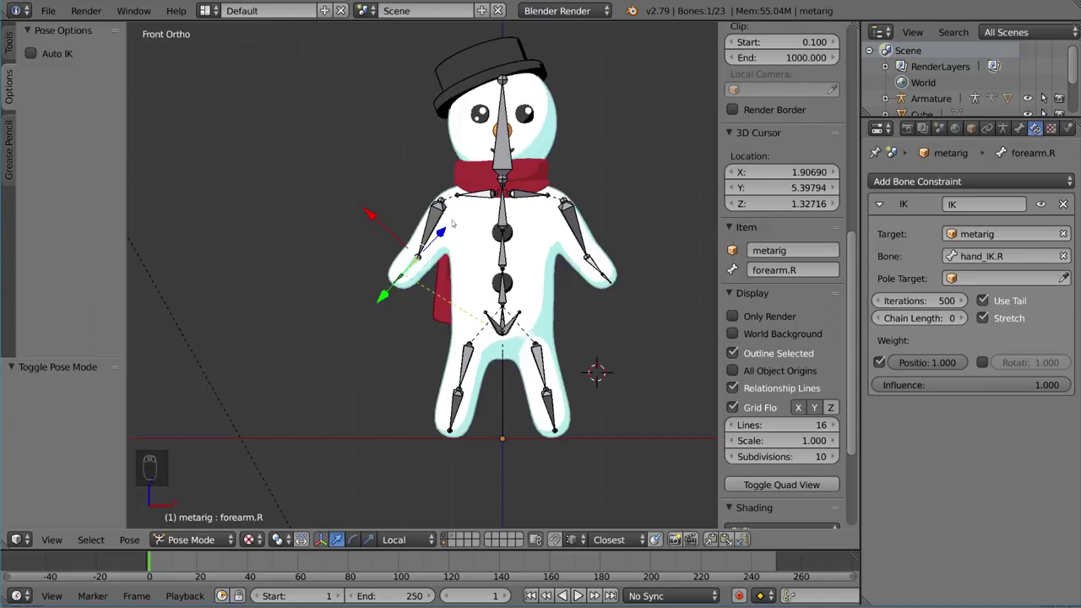
pyautogui.click(963, 318)
pyautogui.click(963, 319)
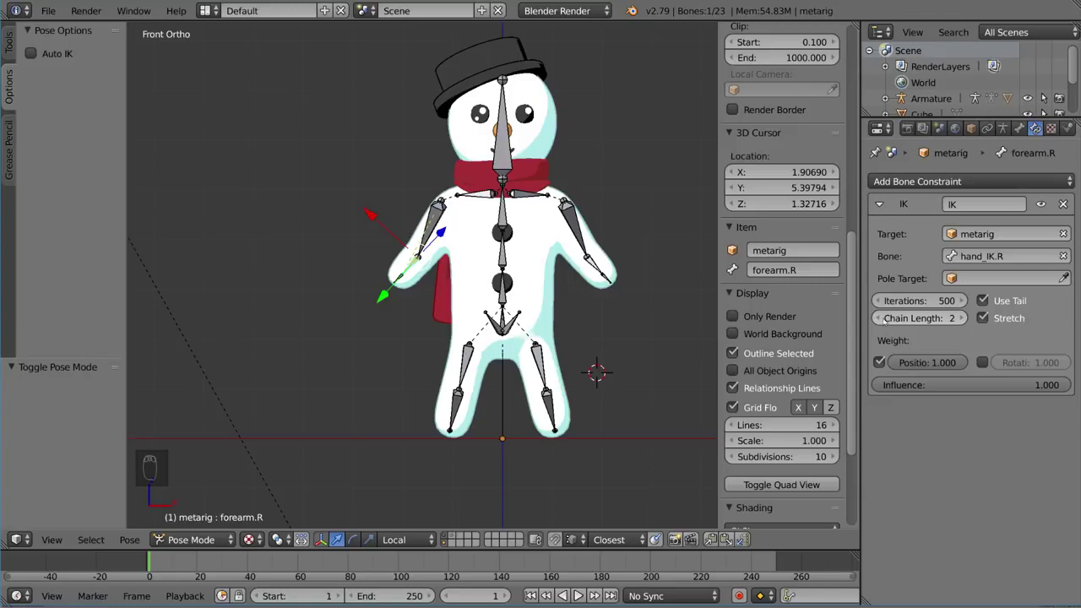
# - Try longer chain lengths up to 5 on forearm.R's IK constraint and restore the value to 2
pyautogui.scroll(6, 439, 242)
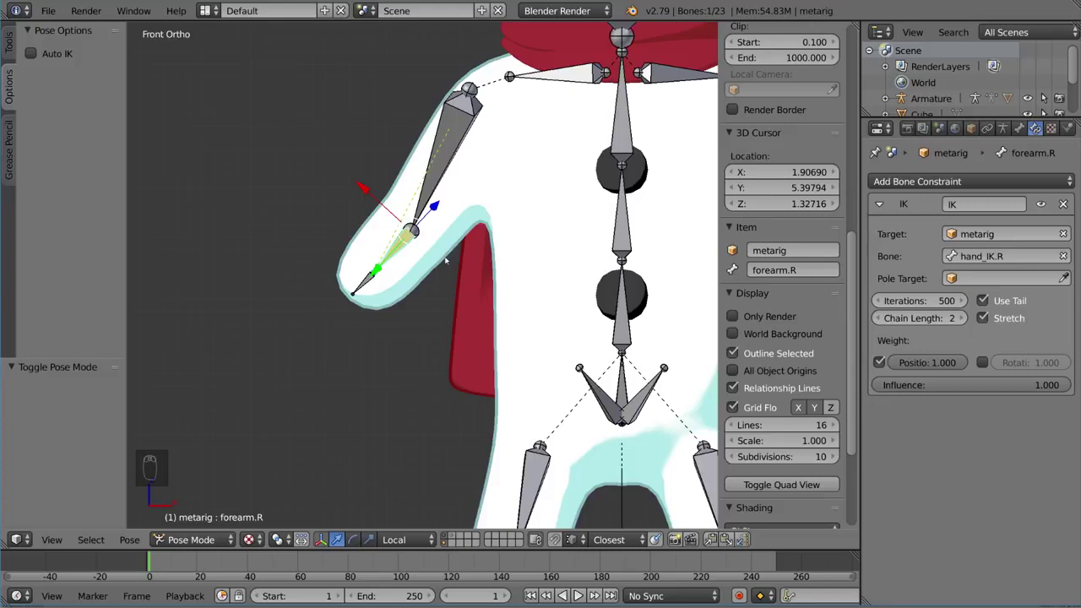
pyautogui.click(958, 318)
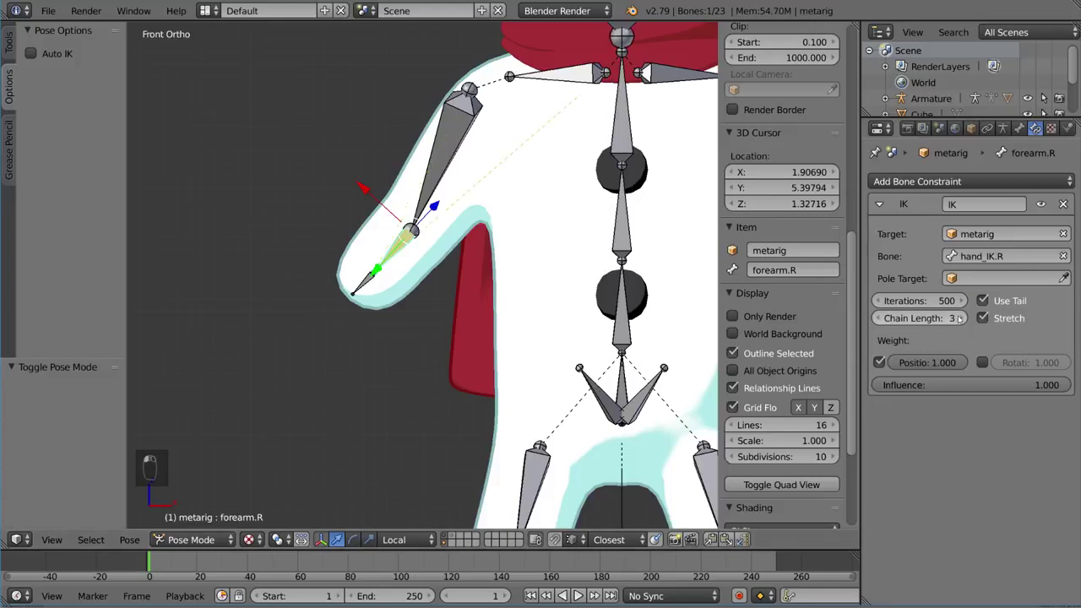
pyautogui.click(959, 318)
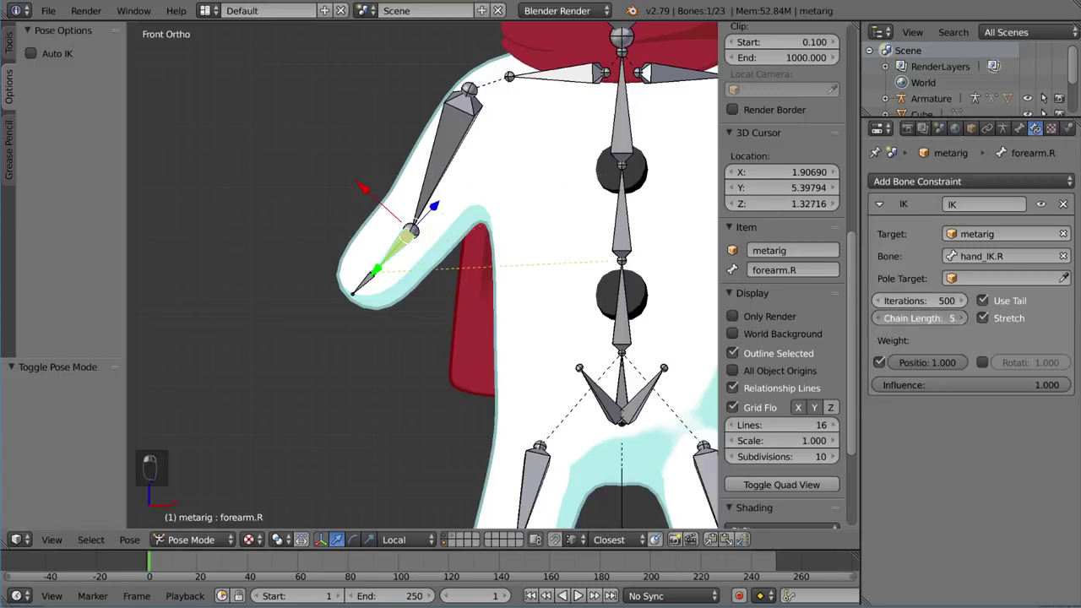
pyautogui.click(877, 318)
pyautogui.click(877, 319)
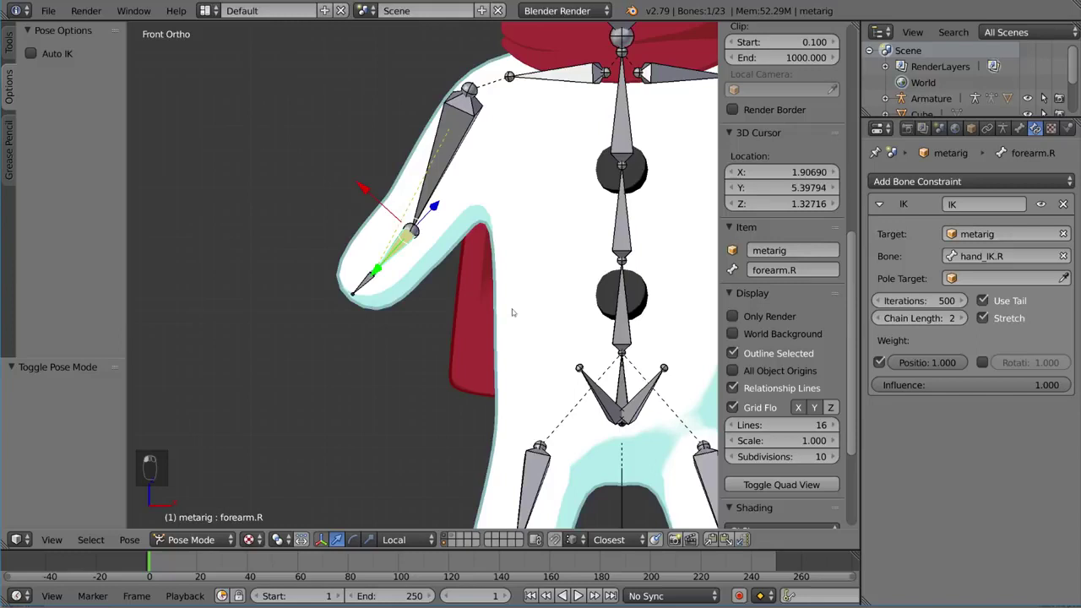
# - Select the hand_IK.R bone and test how moving it bends only the right arm
pyautogui.rightClick(365, 289)
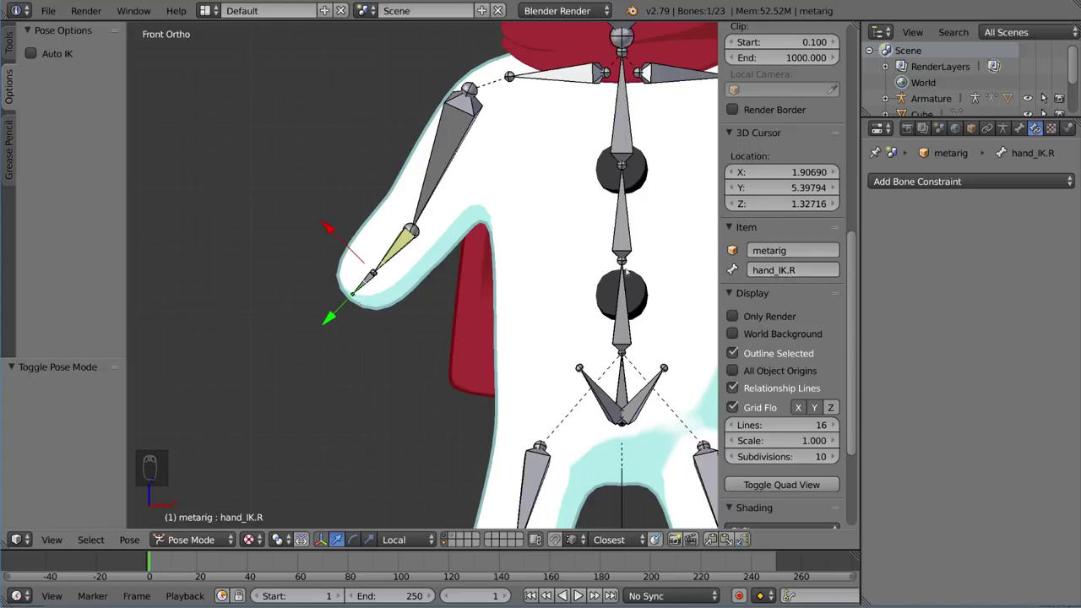
pyautogui.click(368, 284)
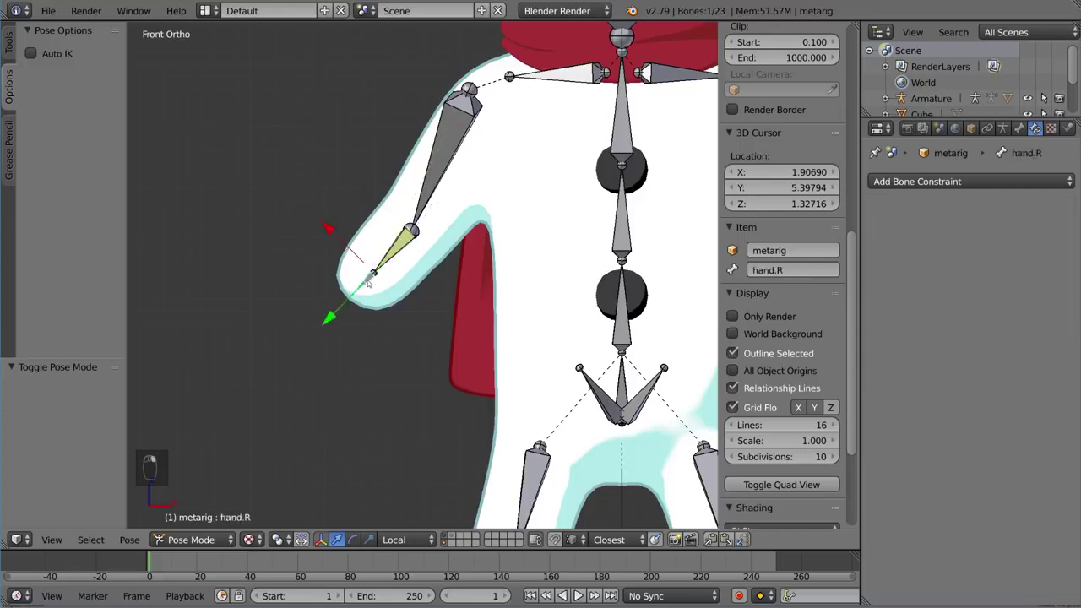
pyautogui.rightClick(367, 282)
pyautogui.rightClick(368, 281)
pyautogui.scroll(-1, 426, 293)
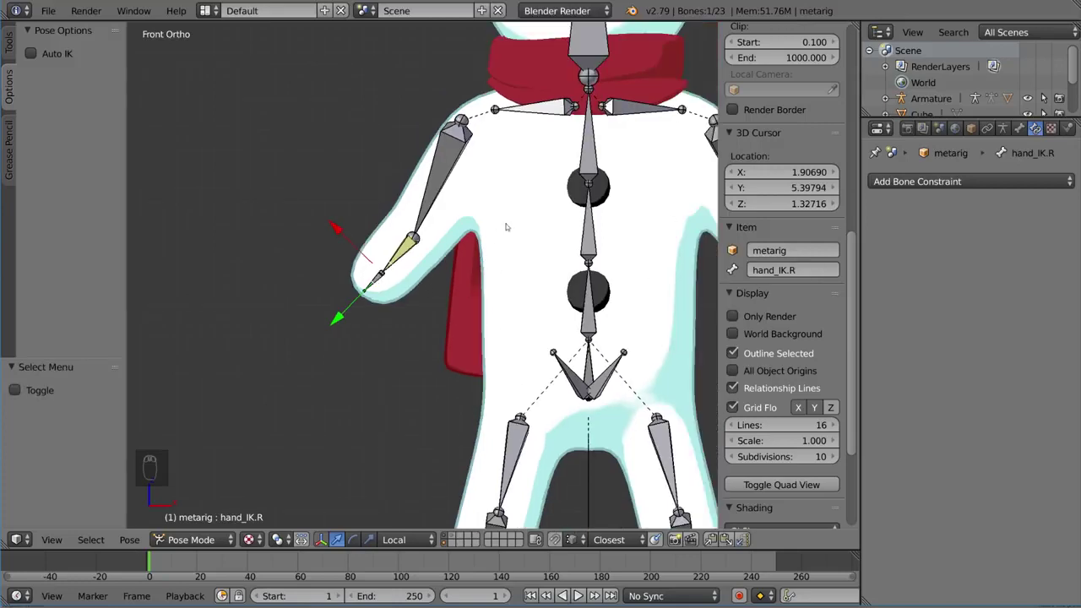
pyautogui.press('g')
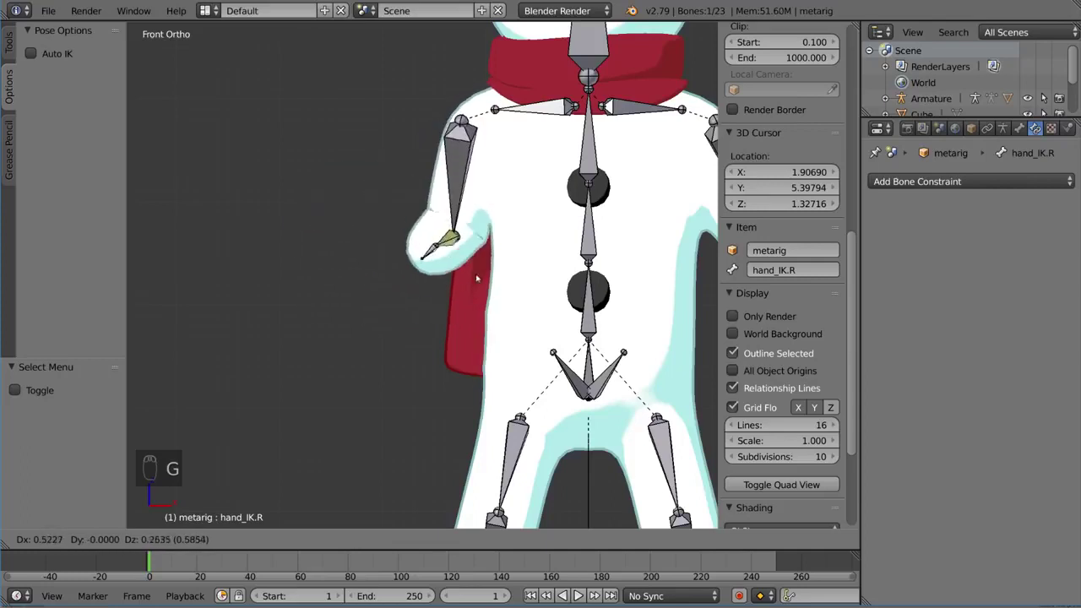
pyautogui.click(413, 299)
# - Switch the viewport to solid shading and test moving hand_IK.R as seen from the front, the side and above
pyautogui.press('z')
pyautogui.press('z')
pyautogui.press('z')
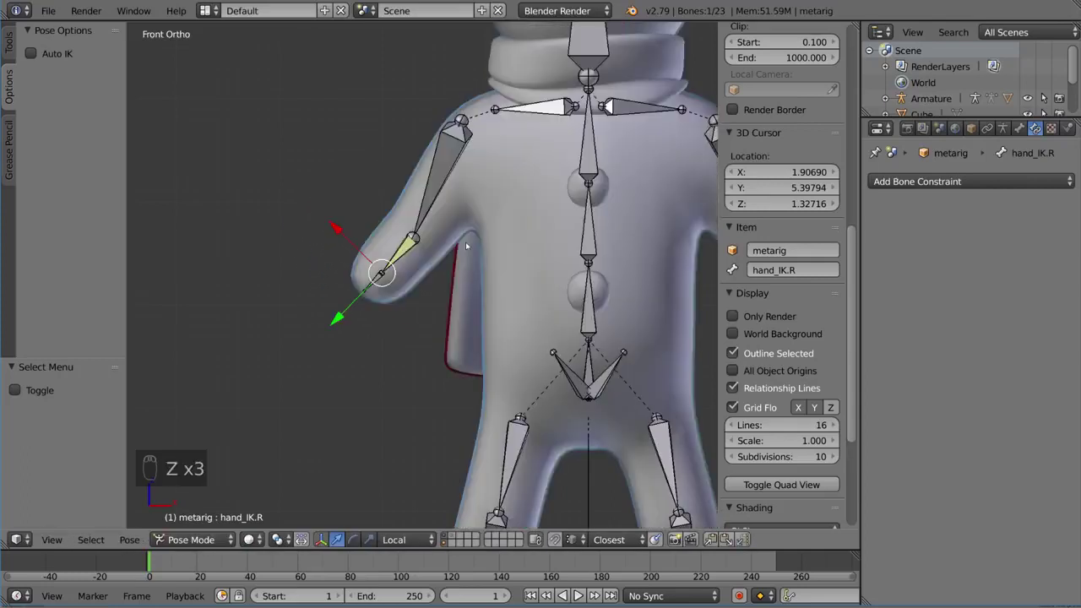
pyautogui.press('g')
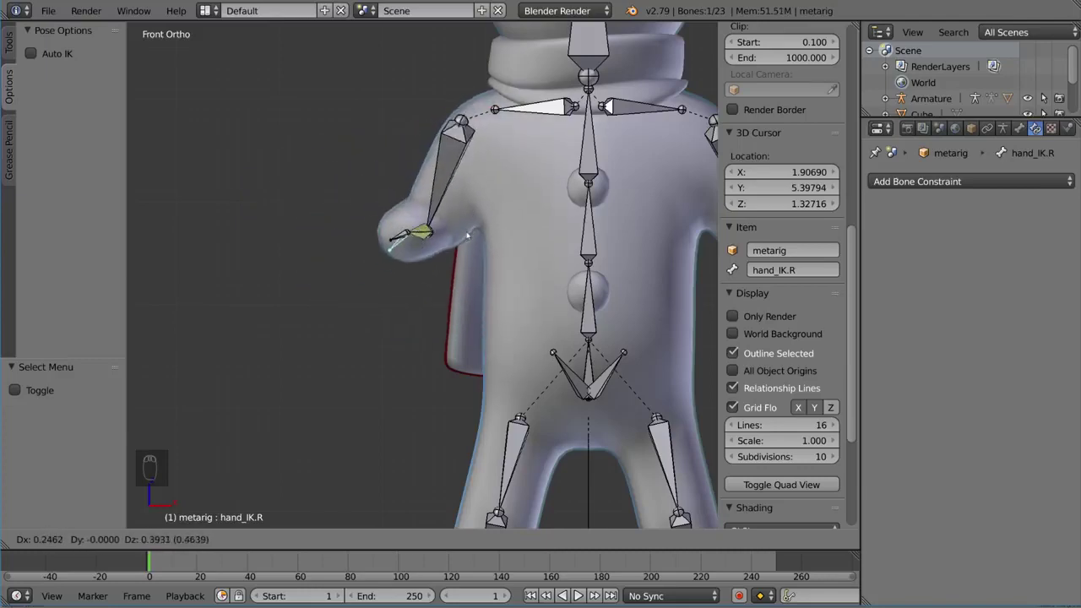
pyautogui.rightClick(422, 223)
pyautogui.moveTo(419, 224); pyautogui.dragTo(529, 260, button='middle')
pyautogui.press('g')
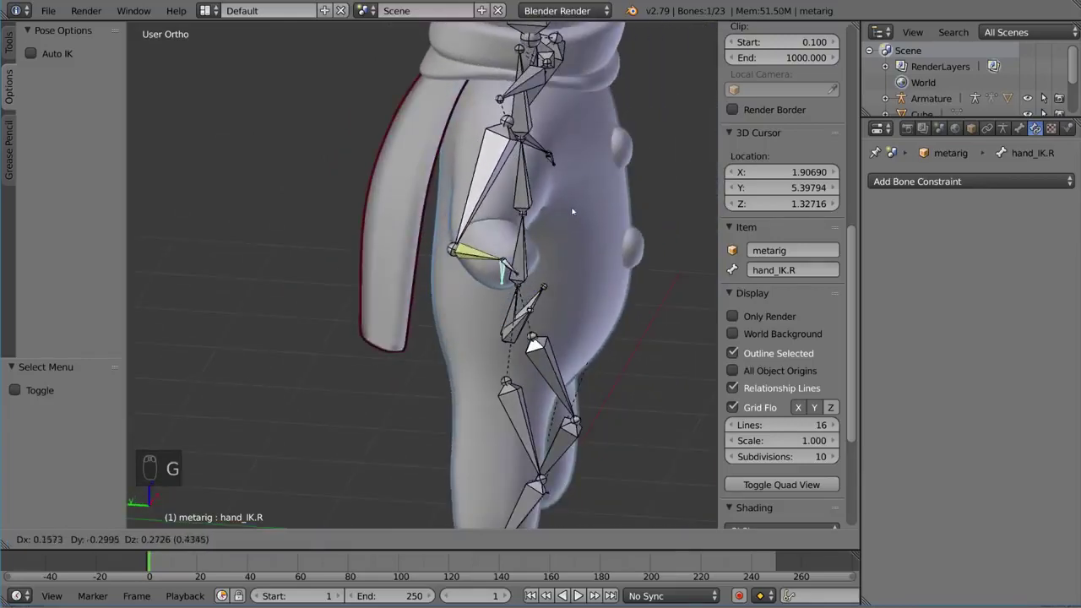
pyautogui.rightClick(564, 222)
pyautogui.moveTo(548, 202); pyautogui.dragTo(532, 282, button='middle')
pyautogui.press('g')
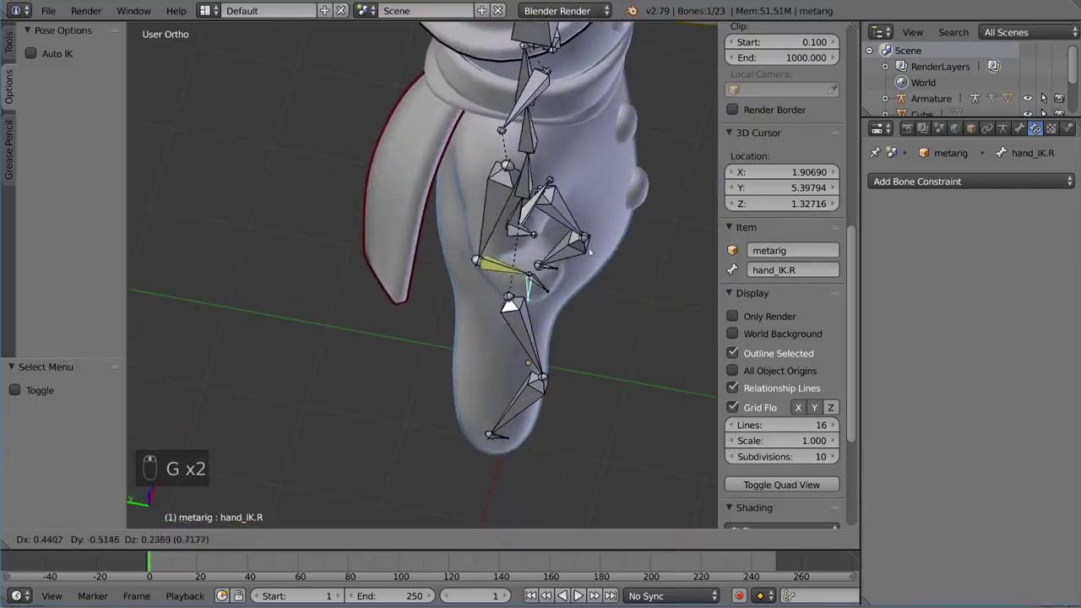
pyautogui.rightClick(478, 252)
# - Raise the right arm with several hand_IK.R moves, ending with an offset of X -0.238, Y -0.038, Z 0.370
pyautogui.moveTo(476, 252); pyautogui.dragTo(468, 230, button='middle')
pyautogui.moveTo(453, 317); pyautogui.dragTo(422, 253, button='middle')
pyautogui.press('g')
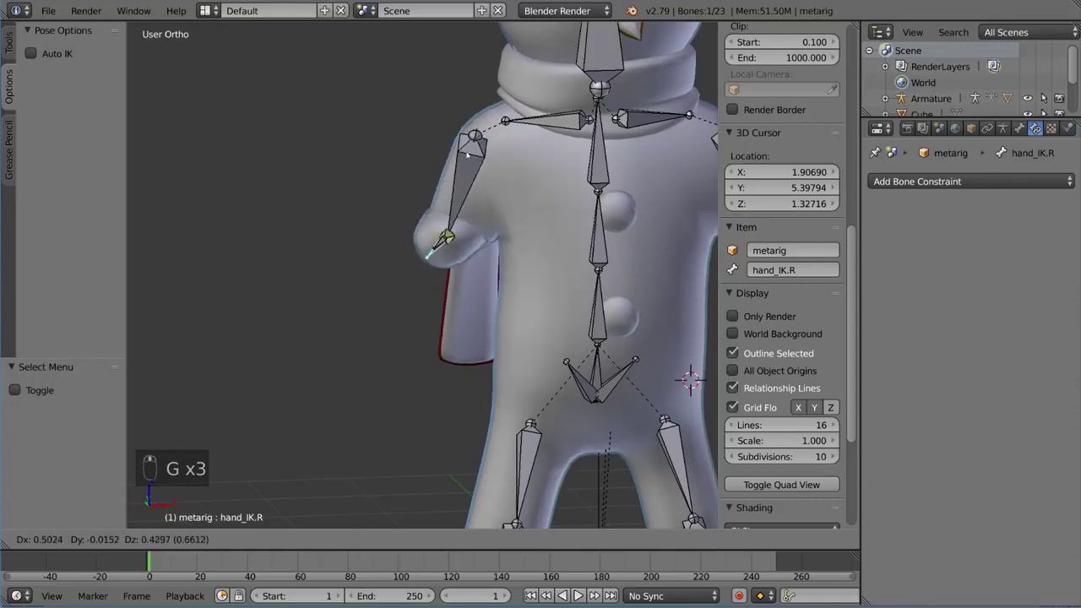
pyautogui.click(416, 212)
pyautogui.moveTo(416, 212); pyautogui.dragTo(236, 211, button='middle')
pyautogui.press('g')
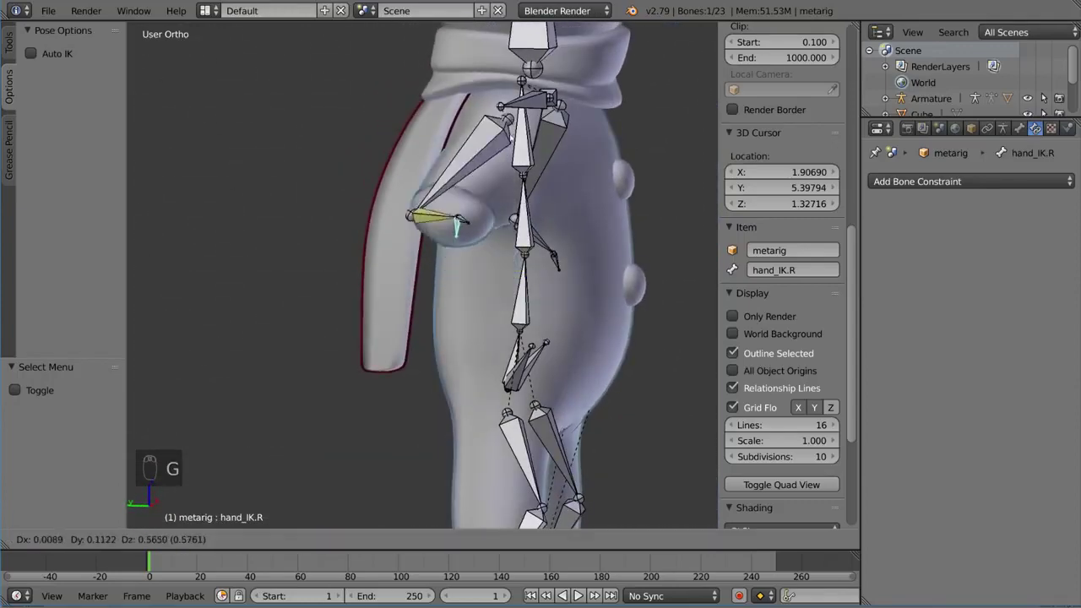
pyautogui.click(532, 76)
pyautogui.moveTo(548, 84); pyautogui.dragTo(295, 207, button='middle')
pyautogui.press('g')
pyautogui.press('z')
pyautogui.click(506, 138)
pyautogui.press('g')
pyautogui.click(439, 135)
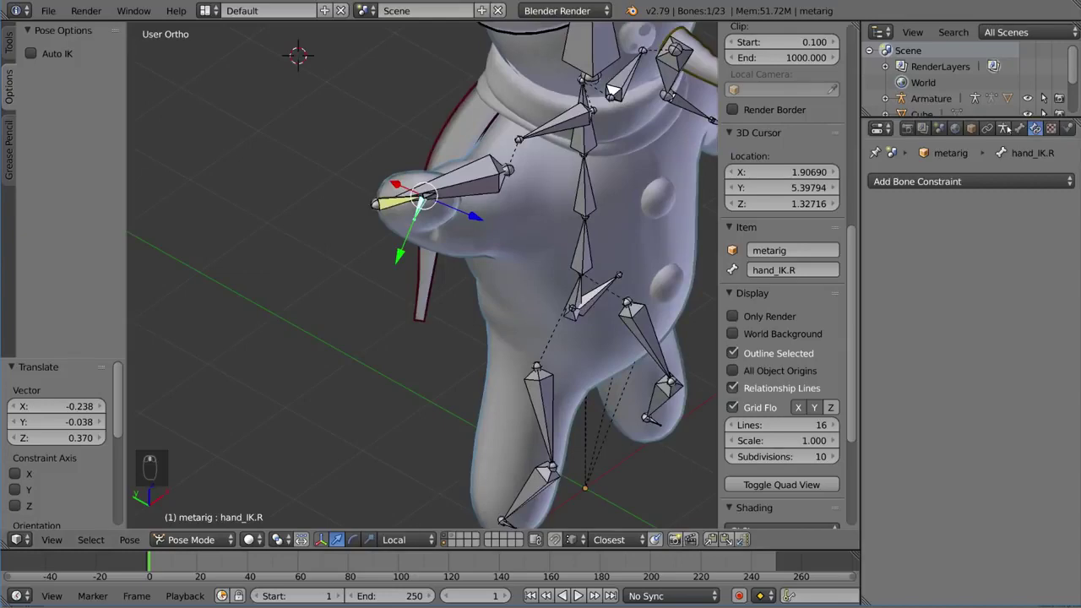
# - Turn off X-Ray display for the metarig armature and test another move of hand_IK.R
pyautogui.click(1003, 128)
pyautogui.click(975, 397)
pyautogui.moveTo(363, 278); pyautogui.dragTo(514, 195, button='middle')
pyautogui.press('g')
pyautogui.rightClick(471, 169)
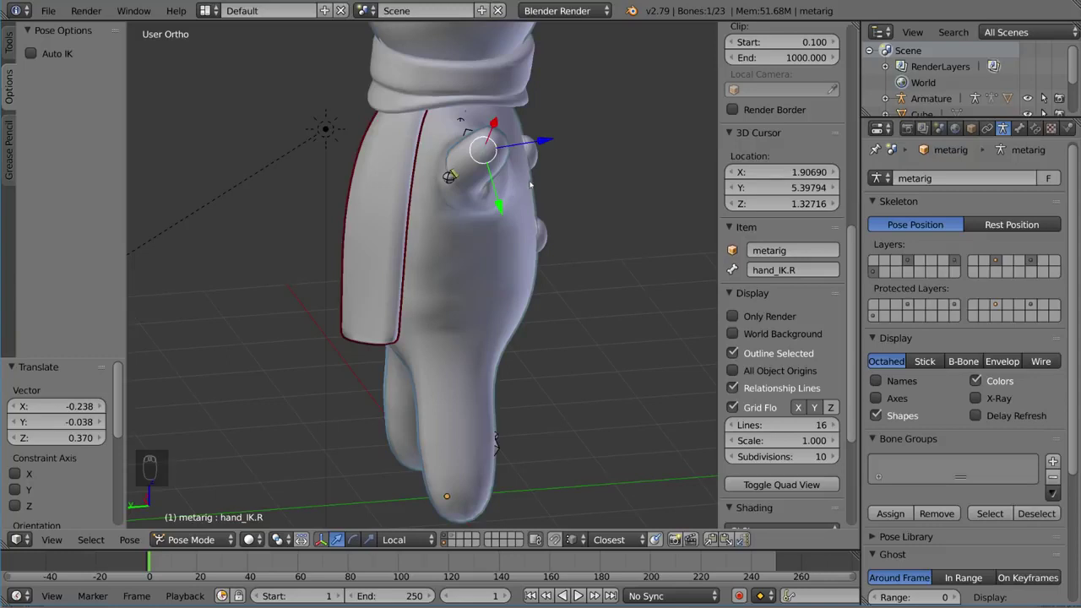
# - Try rotating the upper_arm.R bone, including a free trackball rotation, to redirect the elbow
pyautogui.moveTo(462, 182); pyautogui.dragTo(490, 162, button='middle')
pyautogui.rightClick(493, 158)
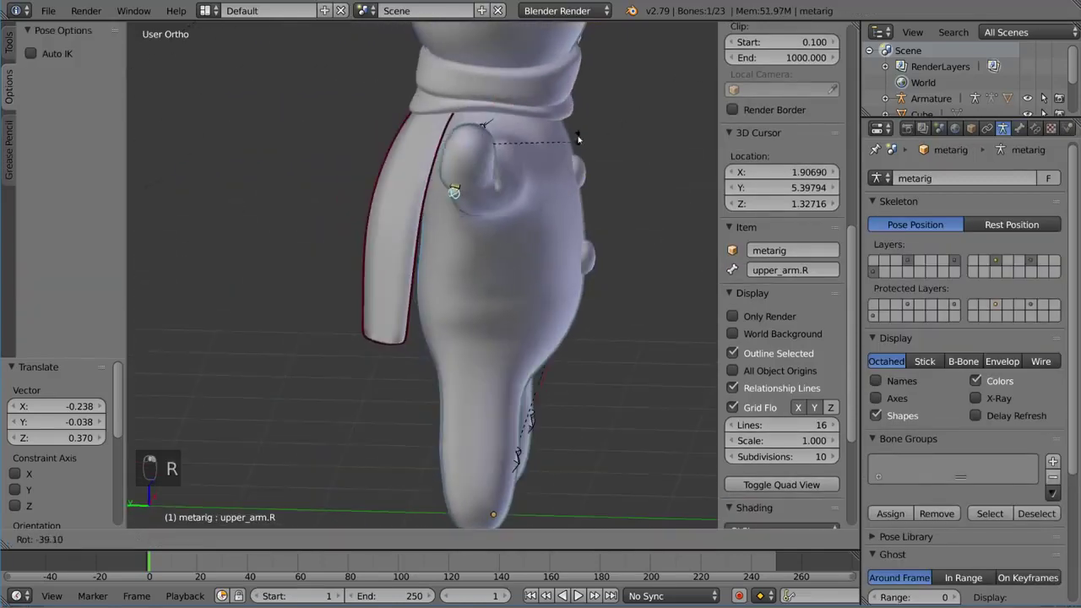
pyautogui.press('r')
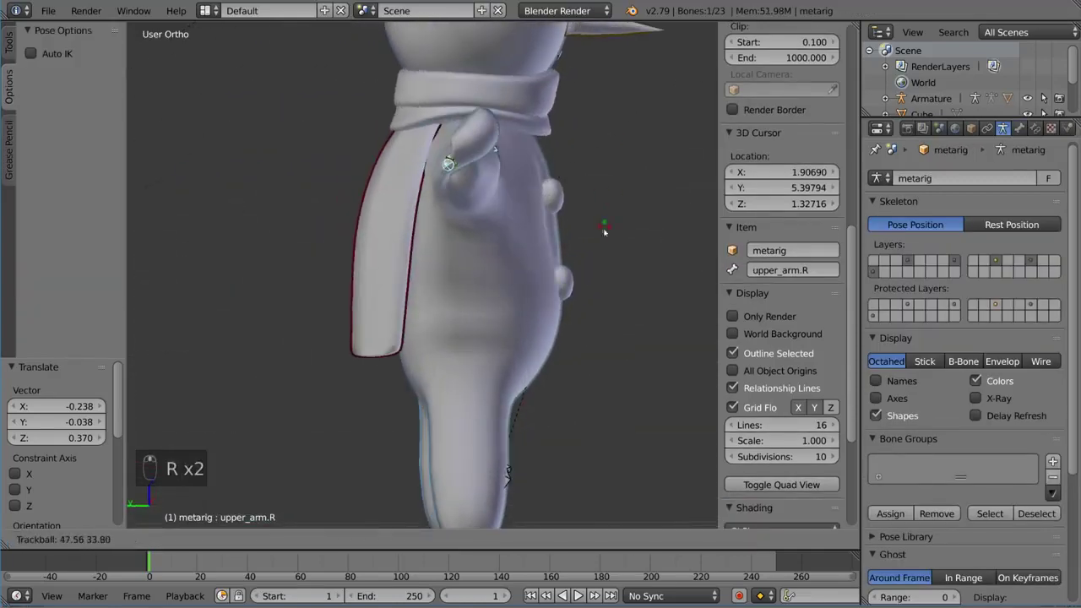
pyautogui.click(587, 222)
pyautogui.moveTo(587, 222); pyautogui.dragTo(455, 152, button='middle')
# - Test moving hand_IK.R forward once more, and show the bone constraints of forearm.R
pyautogui.press('g')
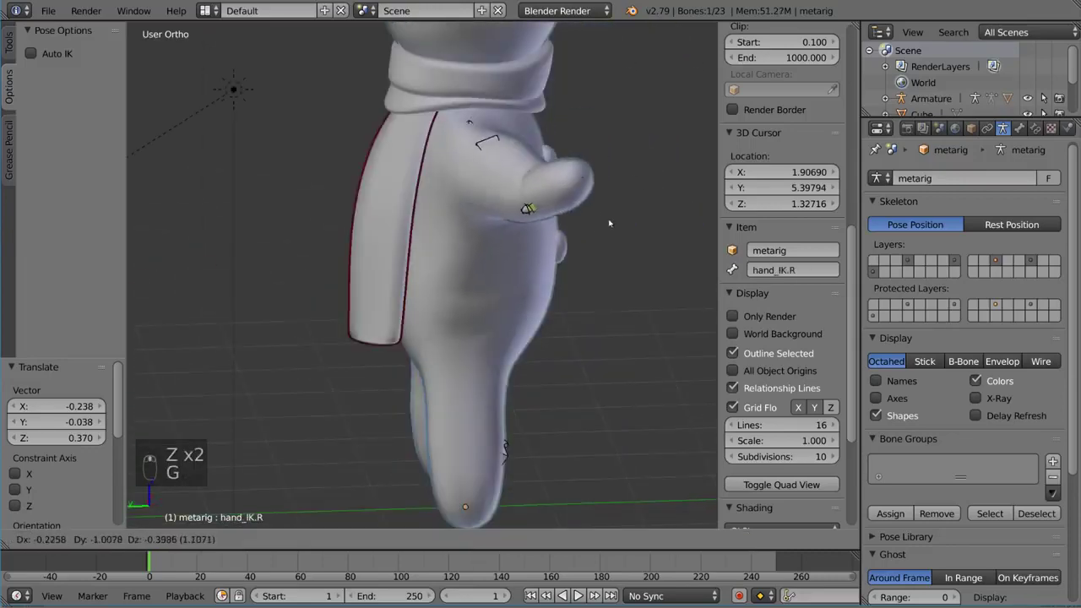
pyautogui.rightClick(523, 181)
pyautogui.moveTo(522, 178); pyautogui.dragTo(447, 185, button='middle')
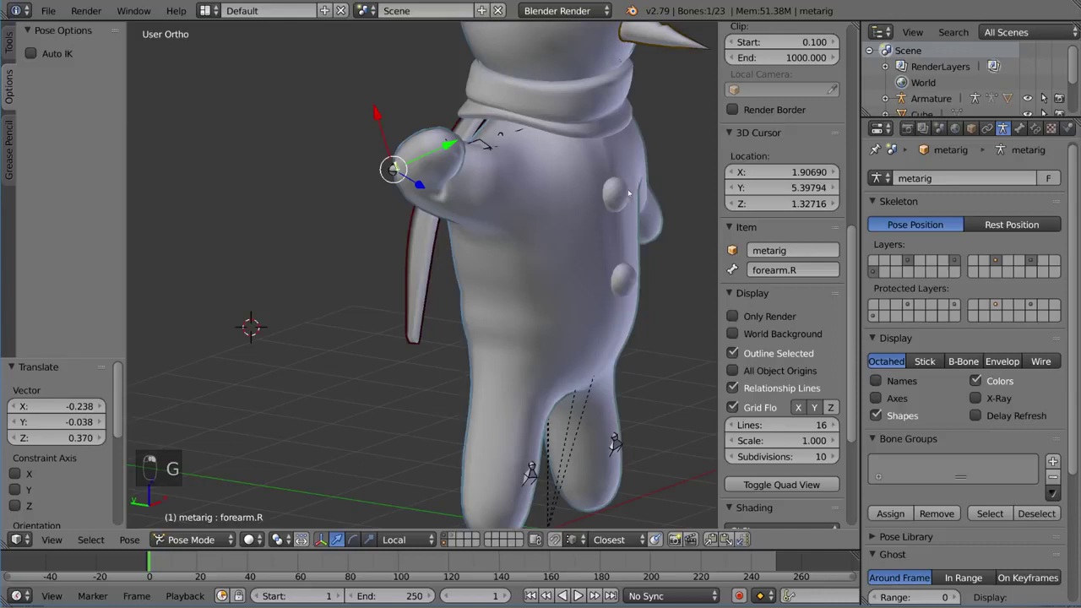
pyautogui.click(1035, 128)
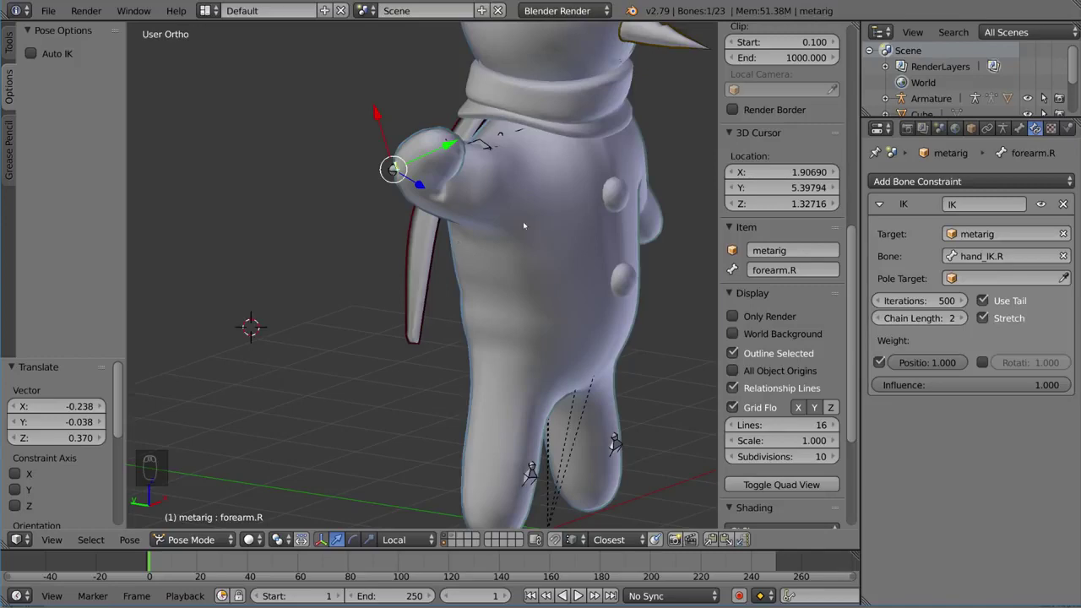
pyautogui.moveTo(523, 225); pyautogui.dragTo(501, 216, button='middle')
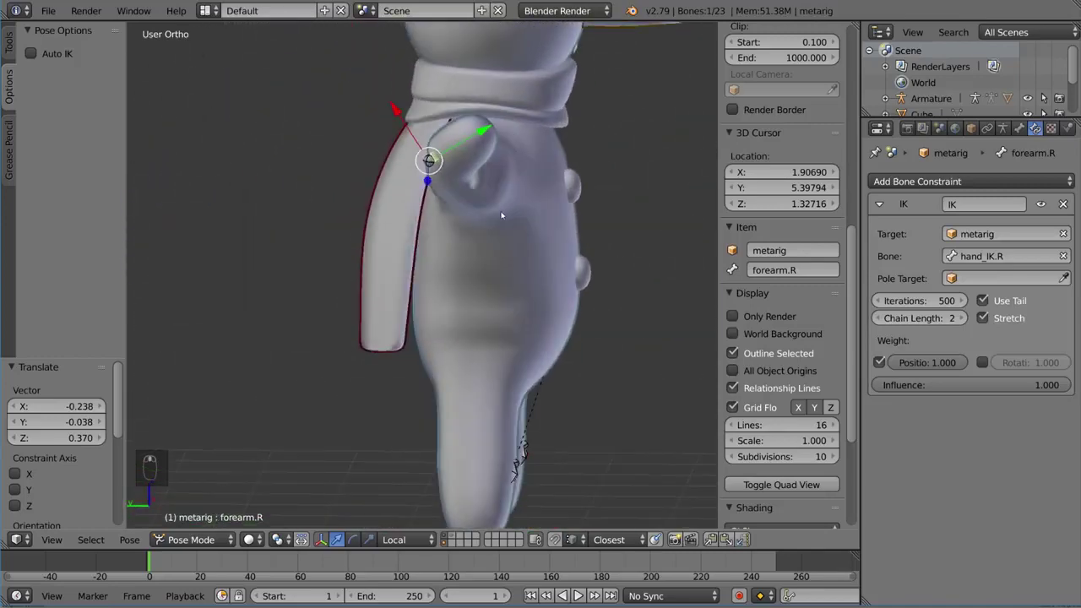
# - Switch the armature to Edit Mode with wireframe shading and select the hand_IK.R bone
pyautogui.press('Tab')
pyautogui.press('z')
pyautogui.press('a')
pyautogui.press('a')
pyautogui.press('a')
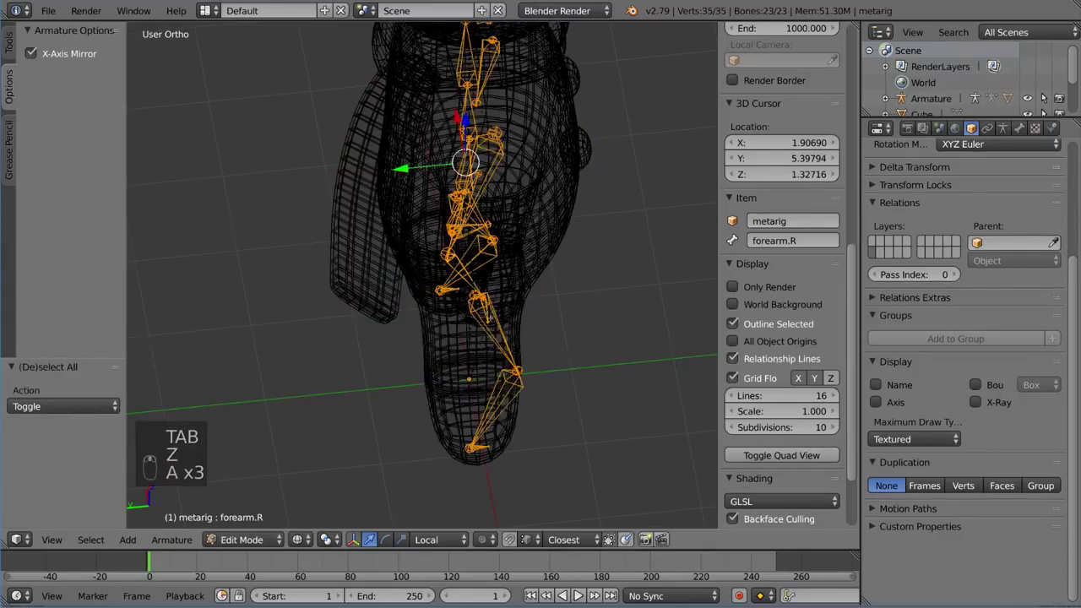
pyautogui.moveTo(488, 318); pyautogui.dragTo(468, 330, button='middle')
pyautogui.rightClick(437, 310)
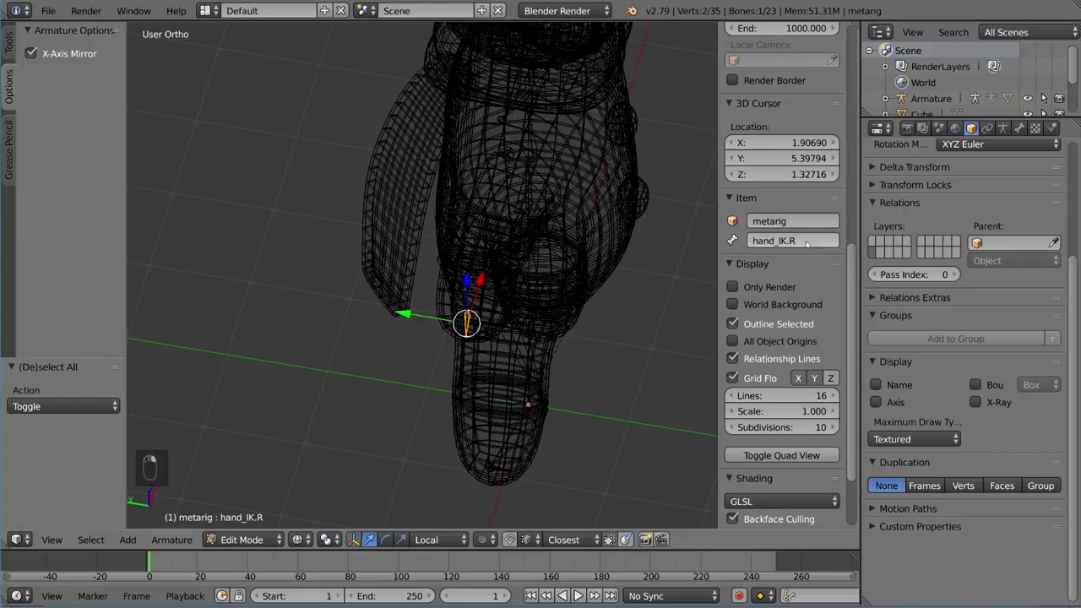
# - Duplicate the hand_IK.R bone and offset the copy along the Y axis behind the arm
pyautogui.moveTo(550, 287); pyautogui.dragTo(571, 280, button='middle')
pyautogui.hotkey('shift', 'd')
pyautogui.press('y')
pyautogui.click(474, 278)
pyautogui.moveTo(475, 278); pyautogui.dragTo(671, 487, button='middle')
# - Align the duplicated bone behind the right elbow with moves along X and Z, and name it elbow.R
pyautogui.press('g')
pyautogui.press('x')
pyautogui.click(529, 266)
pyautogui.press('g')
pyautogui.press('z')
pyautogui.click(518, 205)
pyautogui.press('g')
pyautogui.press('x')
pyautogui.click(323, 236)
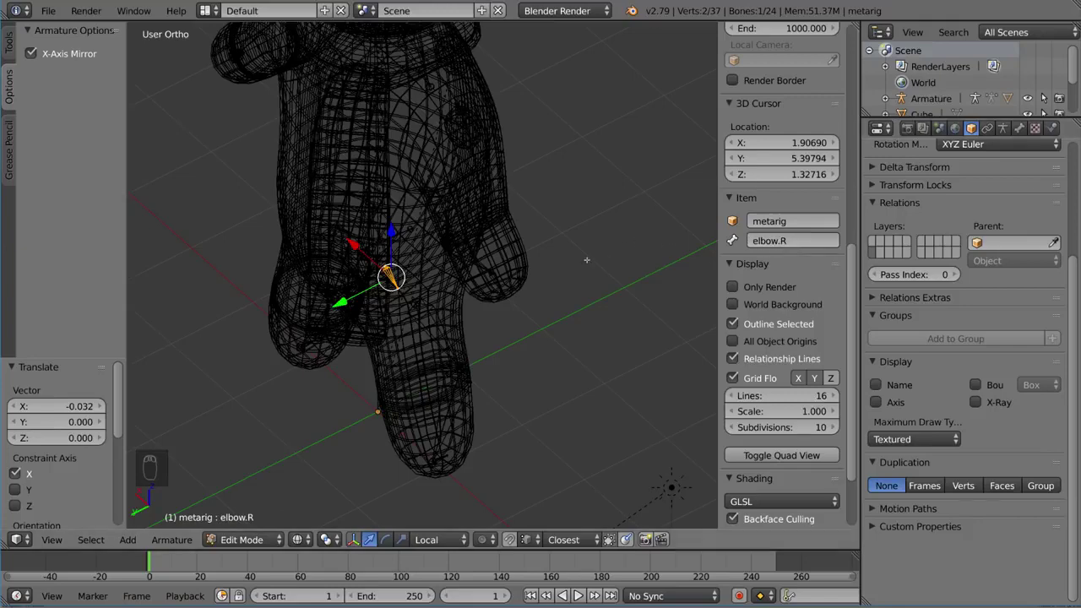
# - Select hand.R, return to Pose Mode and clear the bone's location and rotation
pyautogui.moveTo(585, 259); pyautogui.dragTo(499, 260, button='middle')
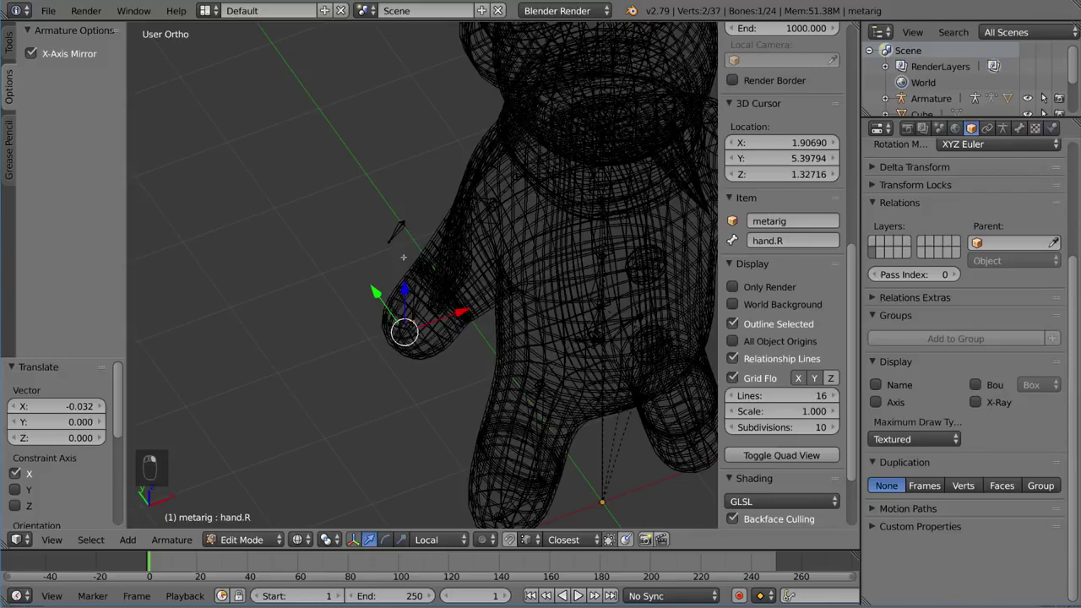
pyautogui.hotkey('ctrl', 'Tab')
pyautogui.moveTo(403, 261); pyautogui.dragTo(317, 222, button='middle')
pyautogui.hotkey('alt', 'g')
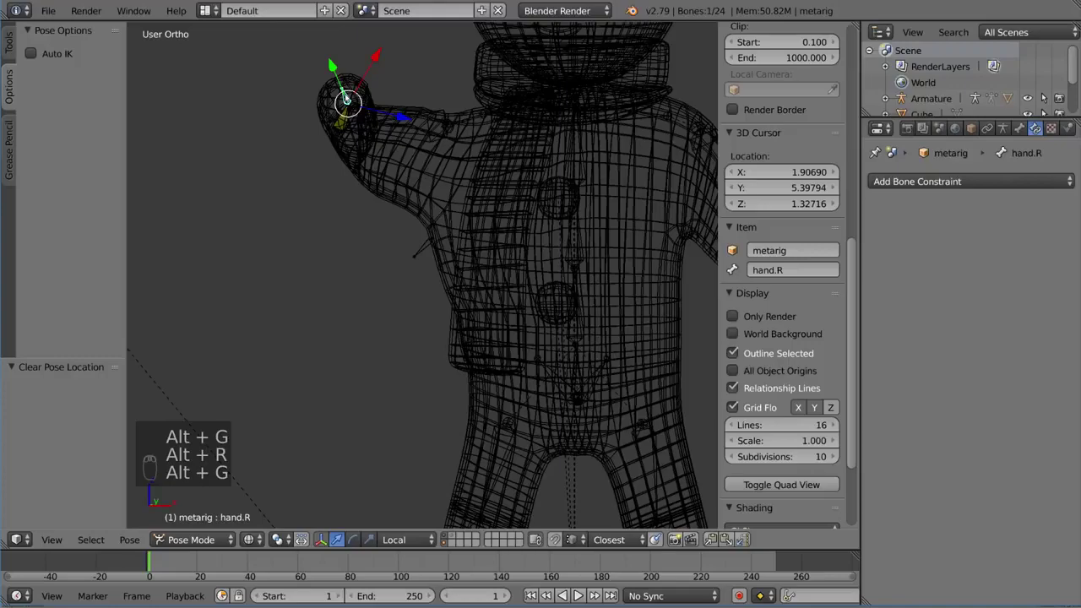
# - Clear the pose rotation and location of hand_IK.R and switch the viewport to textured shading
pyautogui.rightClick(348, 100)
pyautogui.rightClick(339, 118)
pyautogui.rightClick(338, 118)
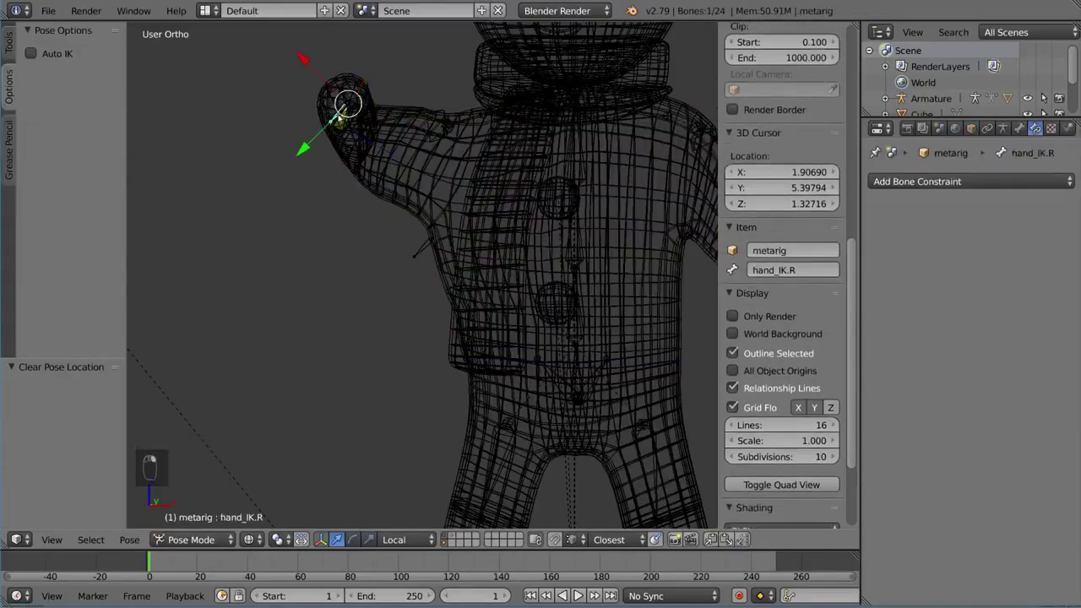
pyautogui.hotkey('alt', 'r')
pyautogui.hotkey('alt', 'g')
pyautogui.moveTo(430, 212)
pyautogui.mouseDown(button='middle')
pyautogui.moveTo(498, 245)
pyautogui.moveTo(498, 261)
pyautogui.moveTo(799, 196)
pyautogui.mouseUp(button='middle')
pyautogui.hotkey('alt', 'z')
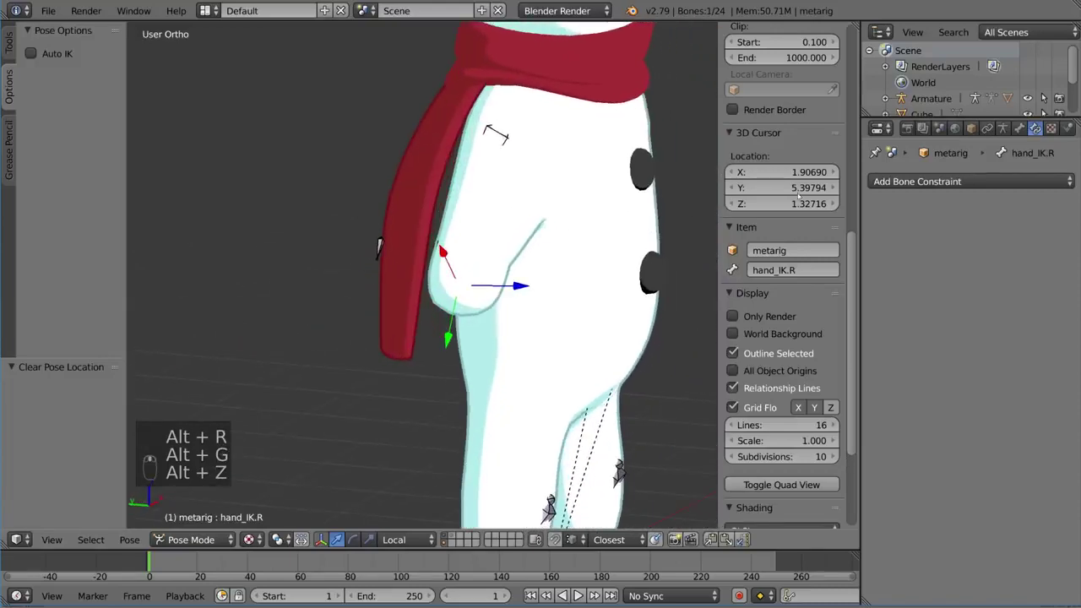
# - Turn on X-Ray display for the metarig armature
pyautogui.click(1003, 128)
pyautogui.click(998, 404)
pyautogui.moveTo(540, 202); pyautogui.dragTo(475, 258, button='middle')
# - Set the pole target of forearm.R's IK constraint to the metarig armature with elbow.R as its bone
pyautogui.rightClick(418, 262)
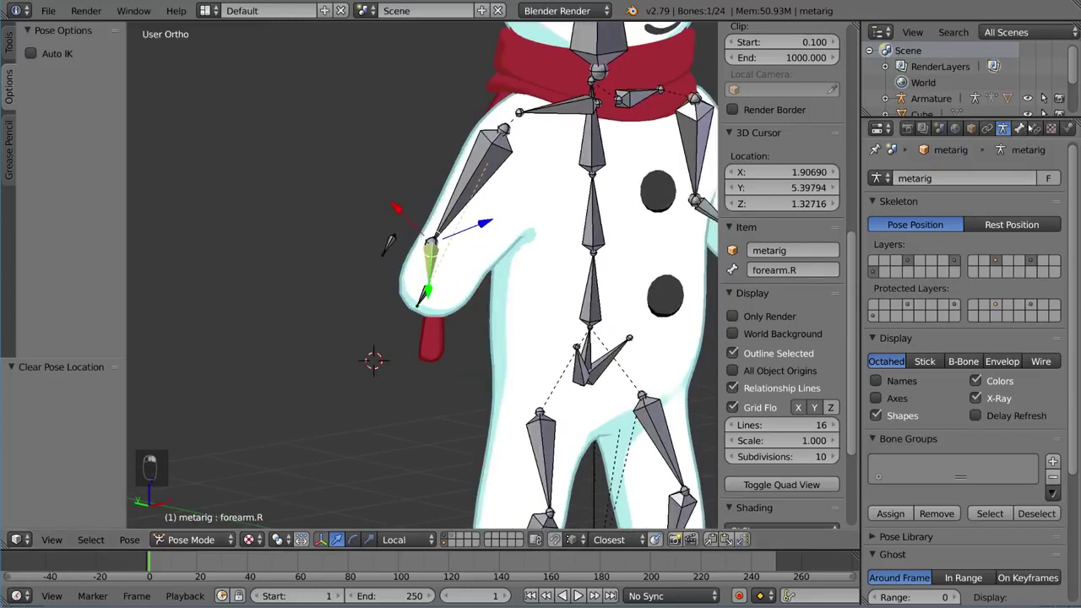
pyautogui.click(1034, 127)
pyautogui.click(996, 279)
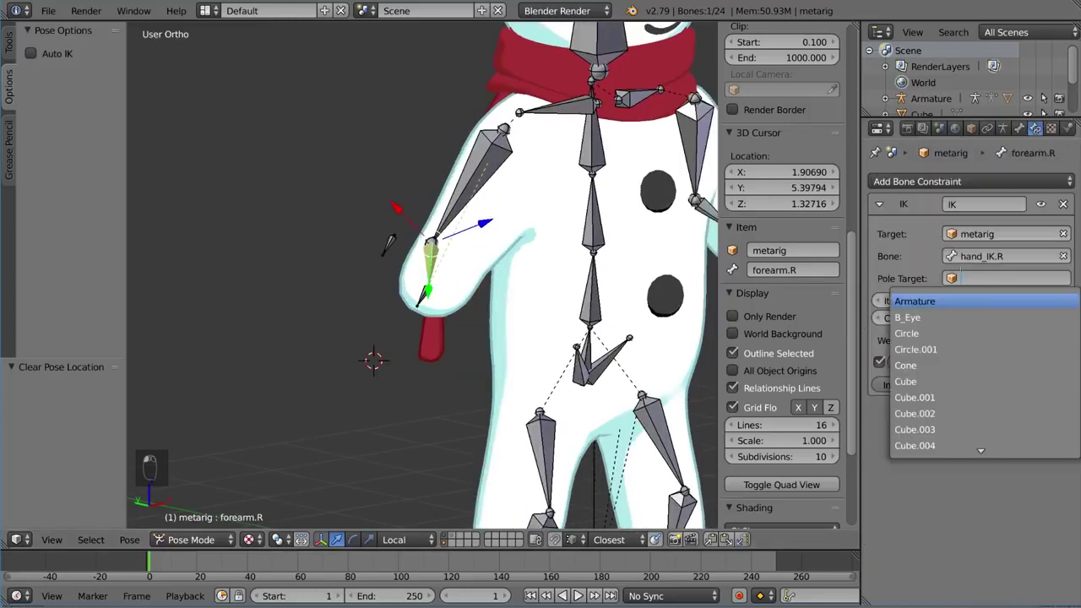
pyautogui.press('Return')
pyautogui.click(1009, 299)
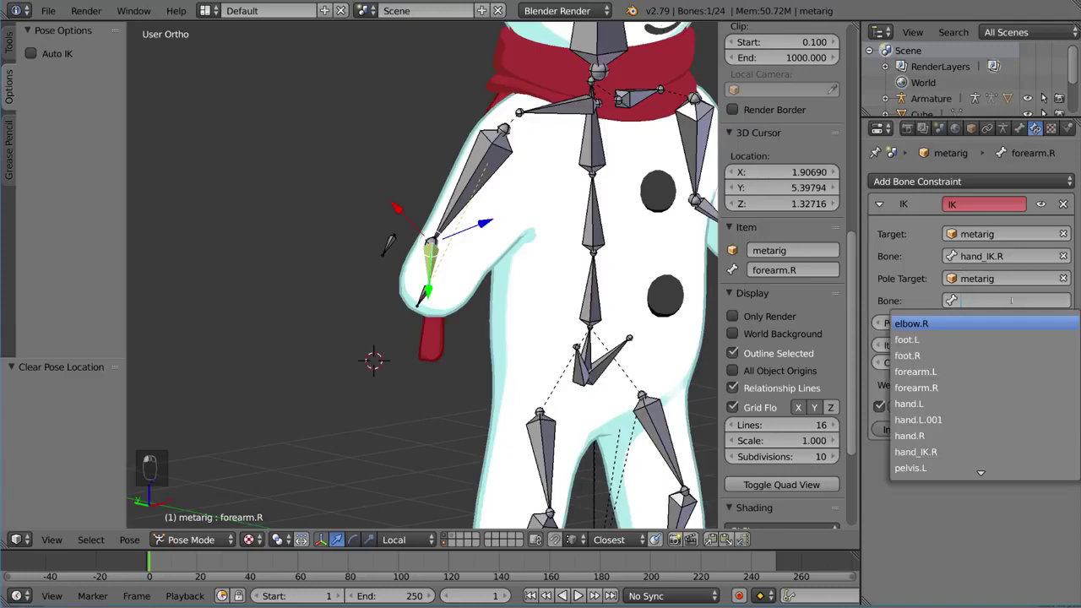
pyautogui.press('Return')
# - Test the right arm's bend by trial-moving elbow.R from several view angles, cancelling each move
pyautogui.moveTo(514, 309); pyautogui.dragTo(501, 225, button='middle')
pyautogui.scroll(4, 543, 290)
pyautogui.scroll(-3, 491, 275)
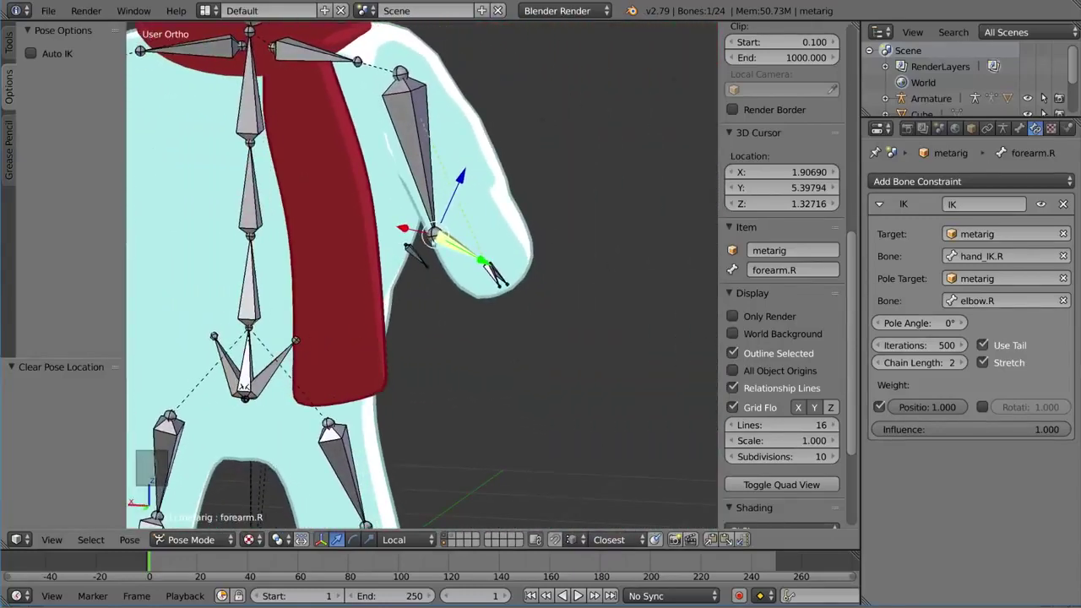
pyautogui.moveTo(513, 262); pyautogui.dragTo(446, 269, button='middle')
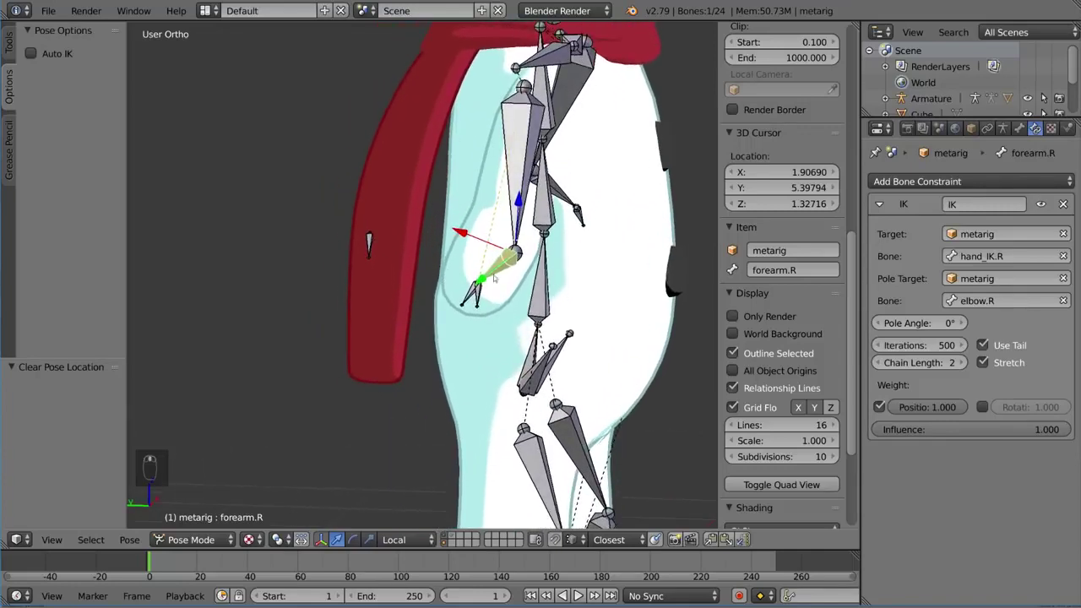
pyautogui.moveTo(544, 308); pyautogui.dragTo(426, 273, button='middle')
pyautogui.rightClick(369, 243)
pyautogui.press('g')
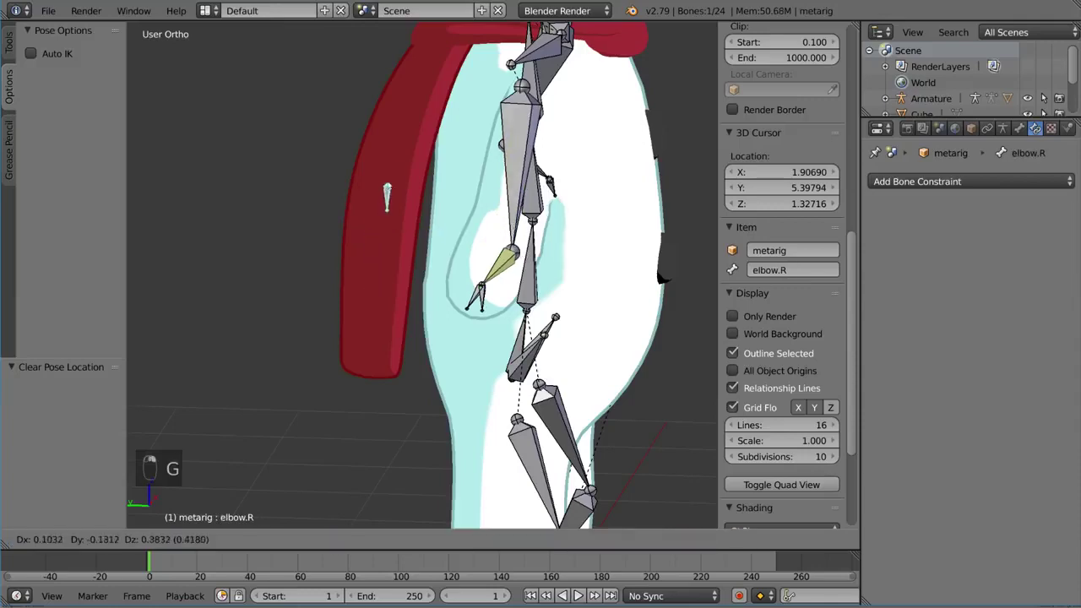
pyautogui.rightClick(438, 192)
pyautogui.moveTo(438, 192); pyautogui.dragTo(540, 219, button='middle')
pyautogui.press('g')
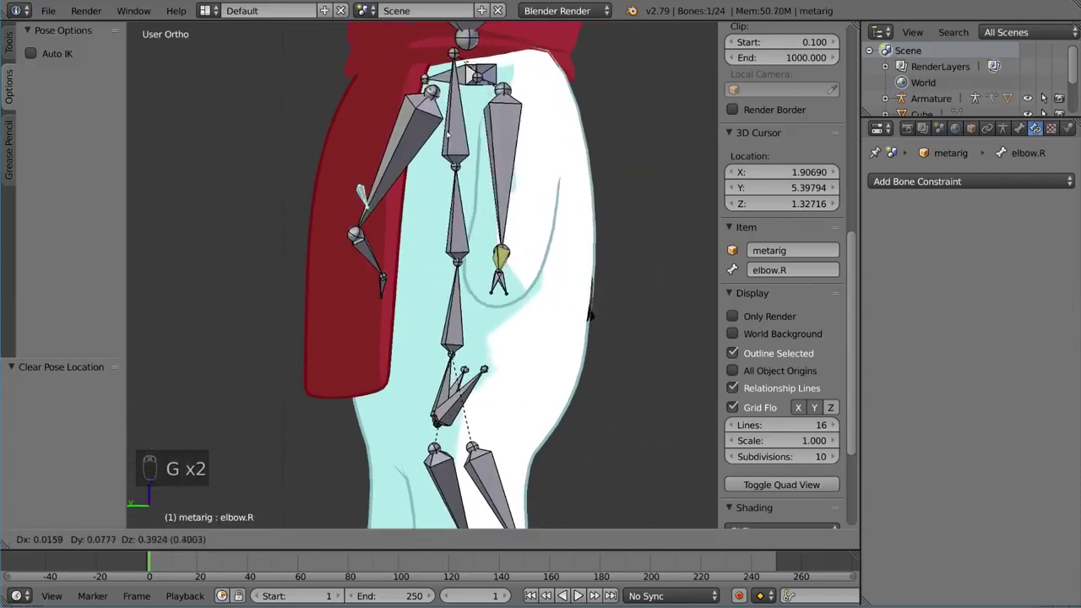
pyautogui.rightClick(540, 252)
pyautogui.moveTo(540, 252); pyautogui.dragTo(495, 263, button='middle')
pyautogui.press('g')
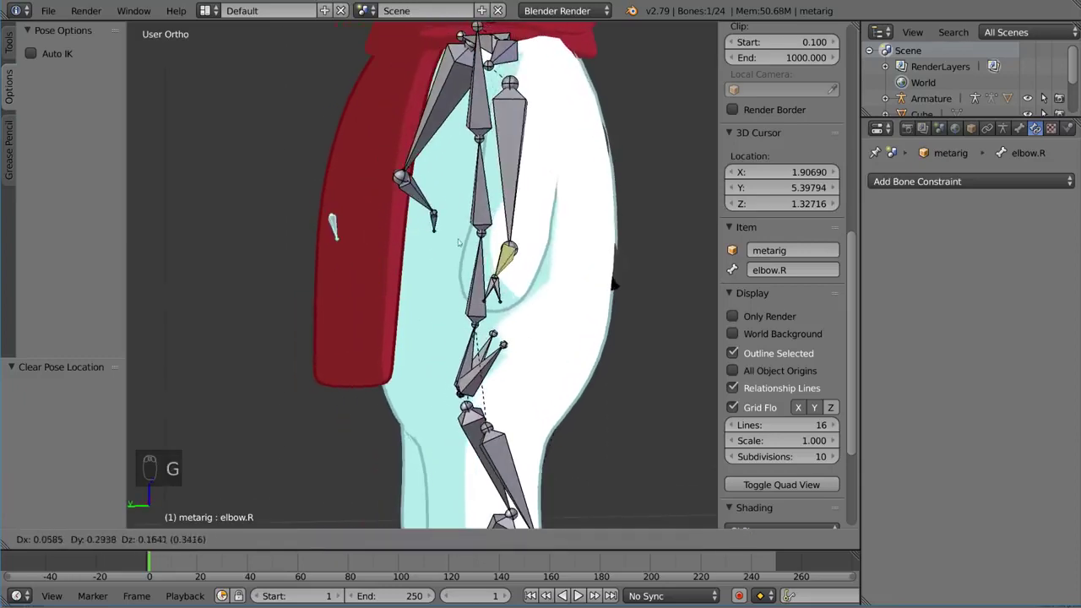
pyautogui.rightClick(462, 203)
pyautogui.moveTo(462, 203); pyautogui.dragTo(460, 233, button='middle')
pyautogui.press('g')
pyautogui.rightClick(476, 303)
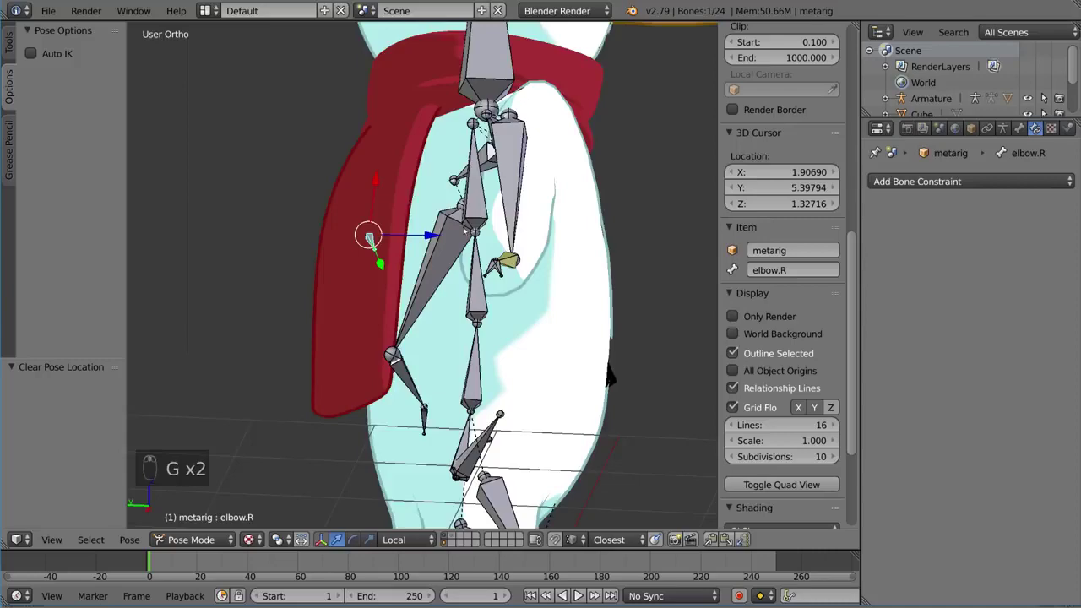
pyautogui.moveTo(476, 303); pyautogui.dragTo(510, 266, button='middle')
# - Set the pole angle of forearm.R's IK constraint to -90°
pyautogui.rightClick(507, 264)
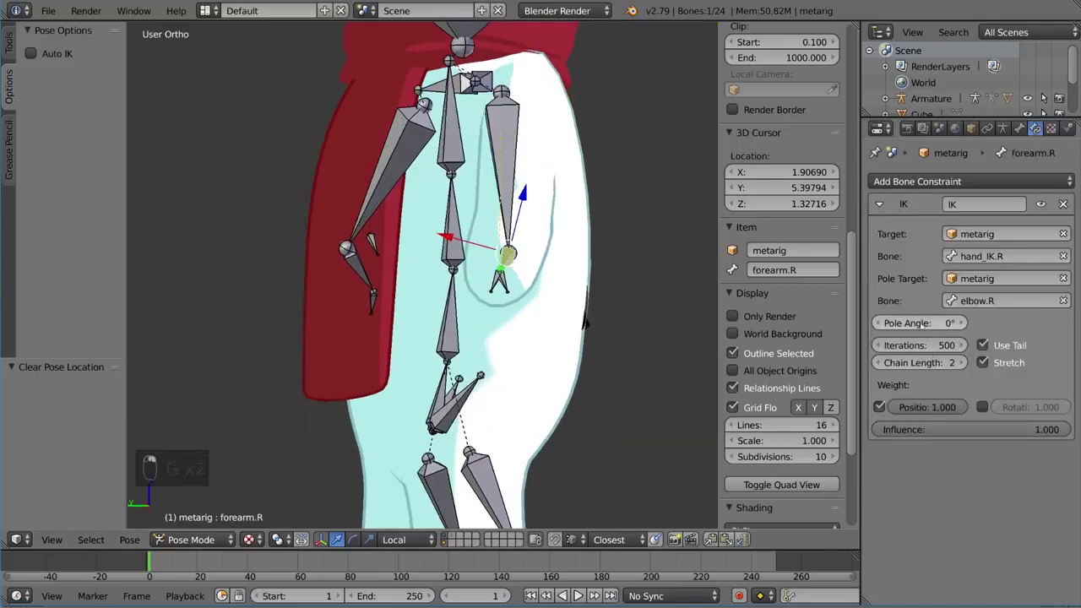
pyautogui.moveTo(542, 252); pyautogui.dragTo(635, 297, button='middle')
pyautogui.moveTo(597, 257); pyautogui.dragTo(534, 260, button='middle')
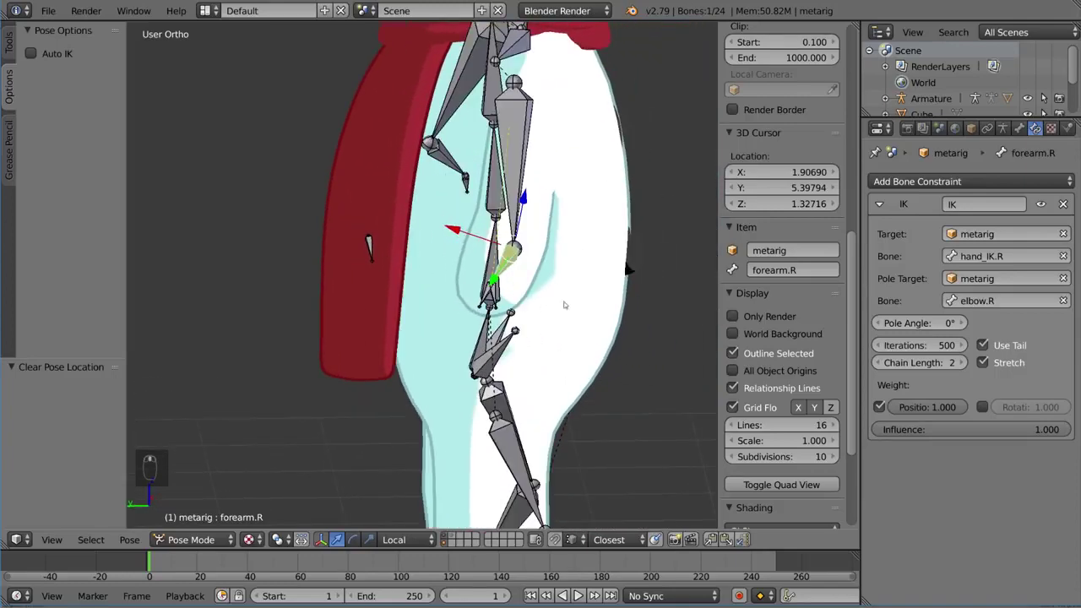
pyautogui.moveTo(918, 322); pyautogui.dragTo(853, 322)
pyautogui.moveTo(583, 269); pyautogui.dragTo(671, 268, button='middle')
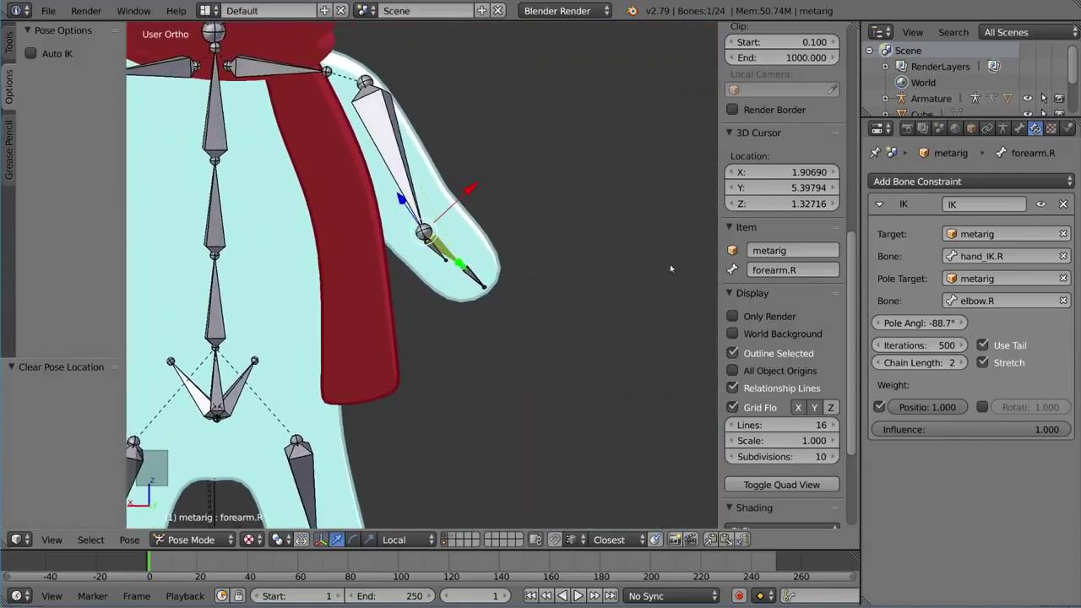
pyautogui.click(931, 323)
pyautogui.write('-9')
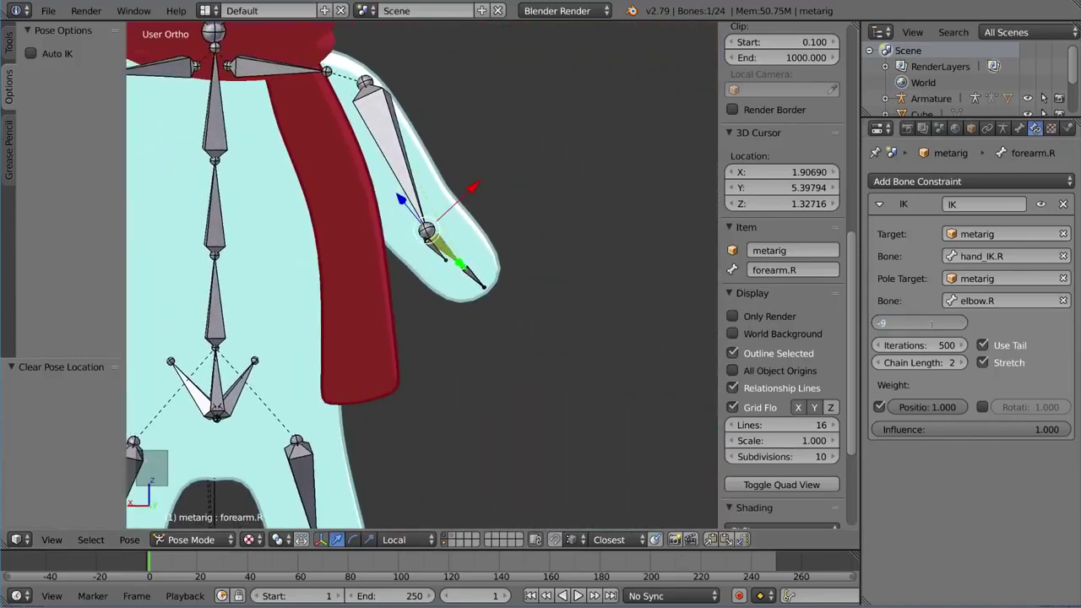
pyautogui.write('0')
pyautogui.press('Return')
# - Test the arm's IK with trial moves of hand_IK.R, and raise the hand by about 1.04 along Z
pyautogui.moveTo(559, 272); pyautogui.dragTo(369, 241, button='middle')
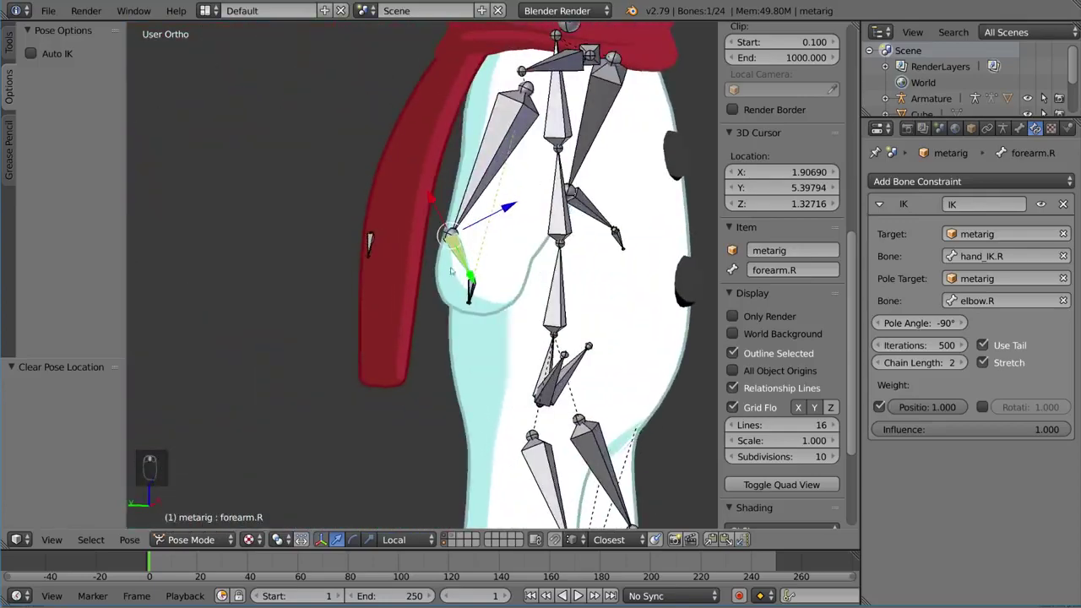
pyautogui.moveTo(591, 278); pyautogui.dragTo(516, 285, button='middle')
pyautogui.rightClick(450, 294)
pyautogui.moveTo(450, 294); pyautogui.dragTo(421, 297, button='middle')
pyautogui.press('g')
pyautogui.rightClick(412, 296)
pyautogui.press('g')
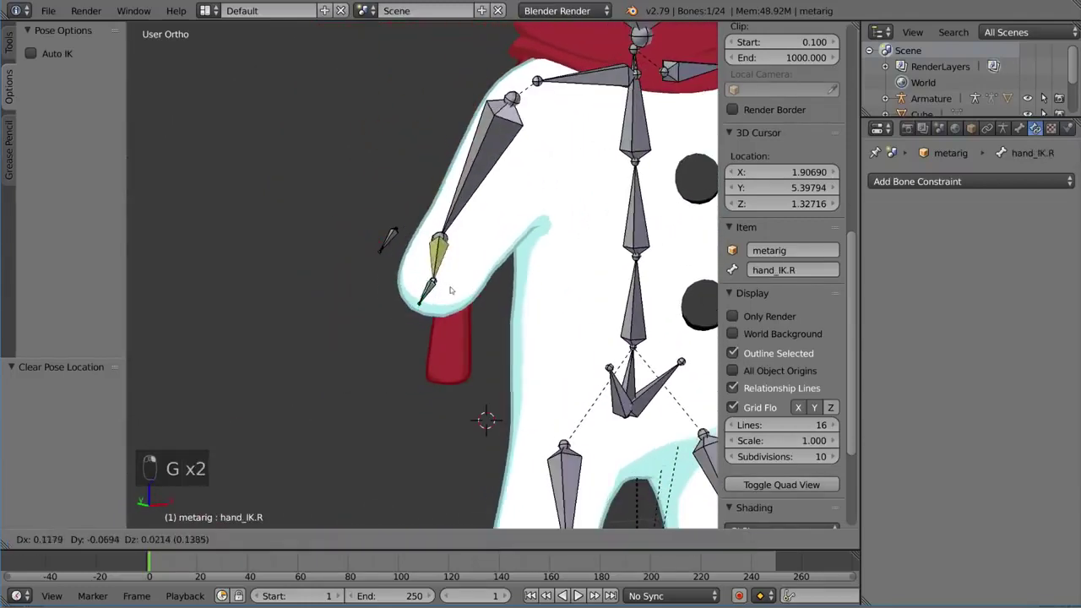
pyautogui.rightClick(457, 232)
pyautogui.moveTo(458, 232); pyautogui.dragTo(567, 229, button='middle')
pyautogui.press('g')
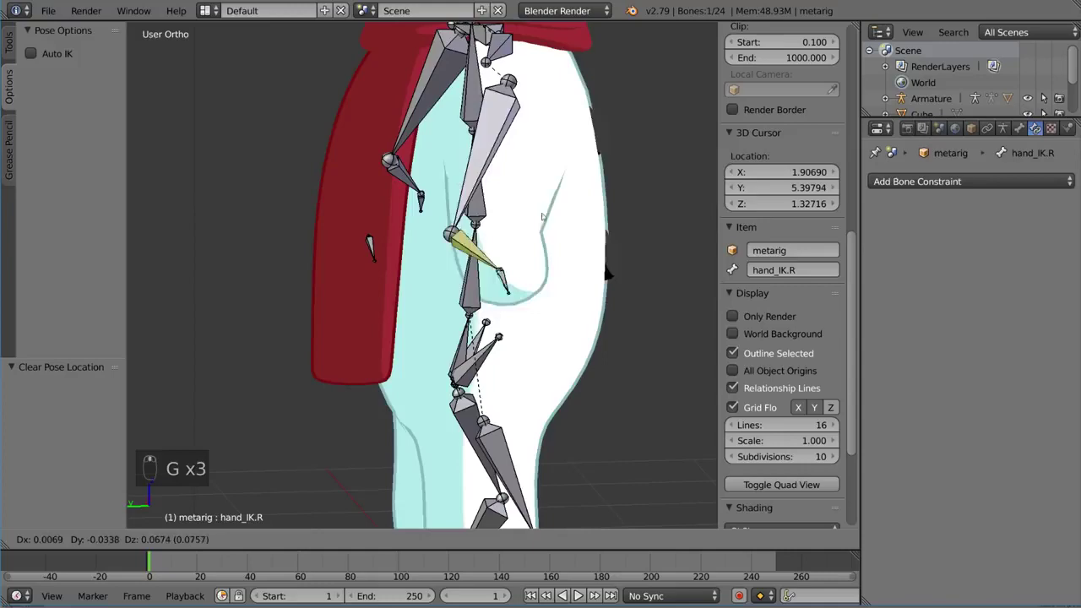
pyautogui.rightClick(586, 221)
pyautogui.press('g')
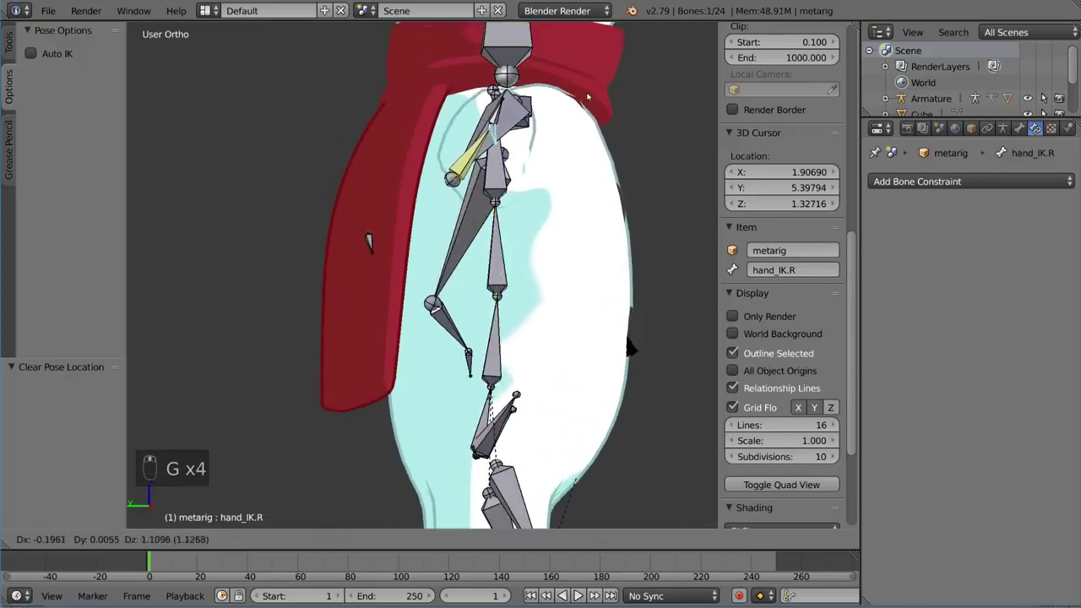
pyautogui.click(525, 112)
# - Move elbow.R about -1.02 along Y and -0.35 along Z to test the pole target with the raised arm
pyautogui.rightClick(368, 243)
pyautogui.moveTo(372, 245); pyautogui.dragTo(504, 246, button='middle')
pyautogui.press('g')
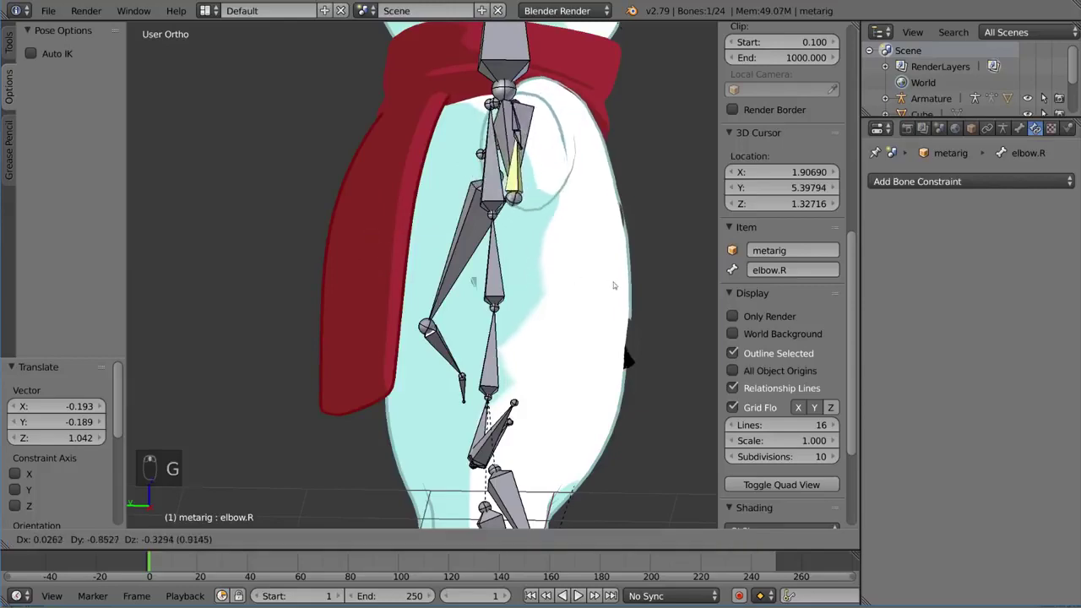
pyautogui.click(626, 284)
# - Move hand_IK.R outward and up by about -0.35 along X and 0.66 along Z
pyautogui.moveTo(538, 154); pyautogui.dragTo(598, 144, button='middle')
pyautogui.rightClick(538, 143)
pyautogui.press('g')
pyautogui.rightClick(617, 115)
pyautogui.rightClick(531, 159)
pyautogui.press('g')
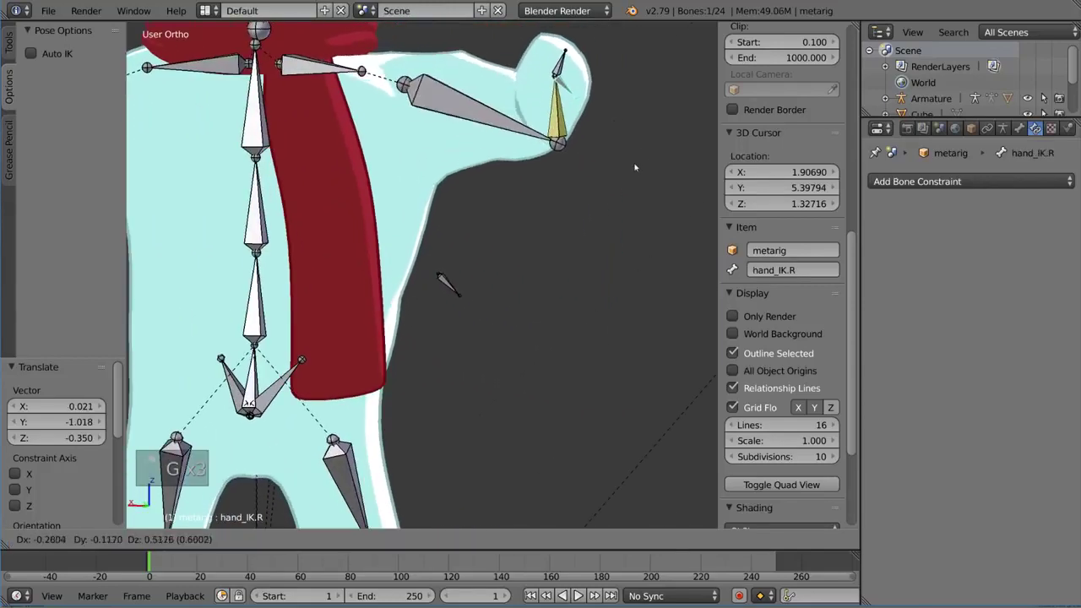
pyautogui.click(648, 148)
# - Move elbow.R to several positions behind and beside the raised arm to test the elbow direction
pyautogui.moveTo(458, 290); pyautogui.dragTo(380, 272, button='middle')
pyautogui.press('g')
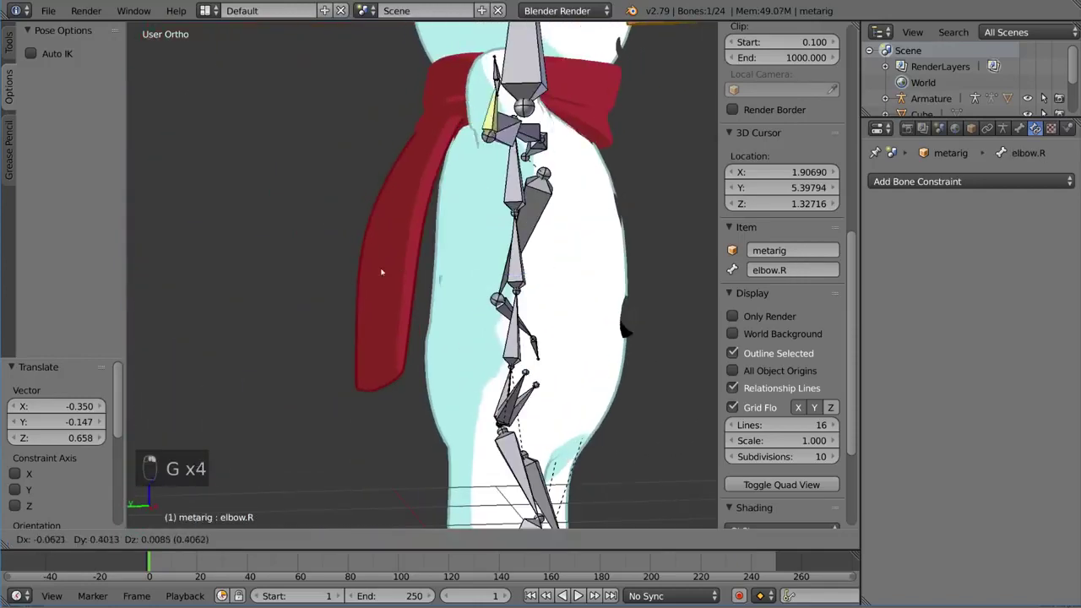
pyautogui.click(338, 230)
pyautogui.moveTo(557, 261); pyautogui.dragTo(330, 293, button='middle')
pyautogui.press('g')
pyautogui.click(261, 314)
pyautogui.moveTo(271, 312); pyautogui.dragTo(504, 268, button='middle')
pyautogui.press('g')
pyautogui.click(530, 283)
pyautogui.press('g')
pyautogui.click(569, 279)
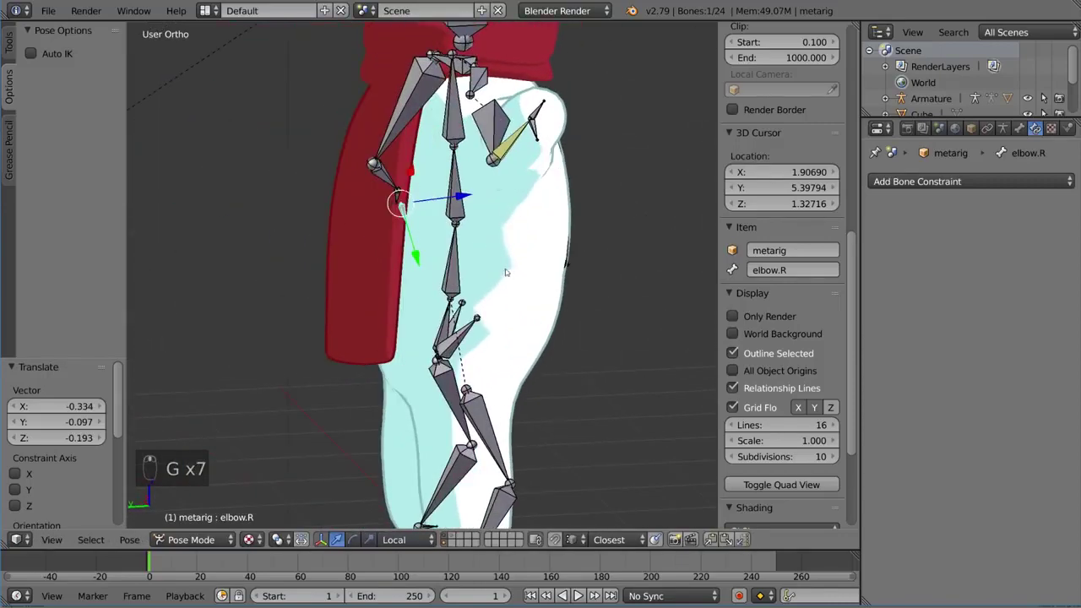
# - Clear the pose location of elbow.R and hand_IK.R
pyautogui.hotkey('alt', 'g')
pyautogui.rightClick(533, 132)
pyautogui.hotkey('alt', 'g')
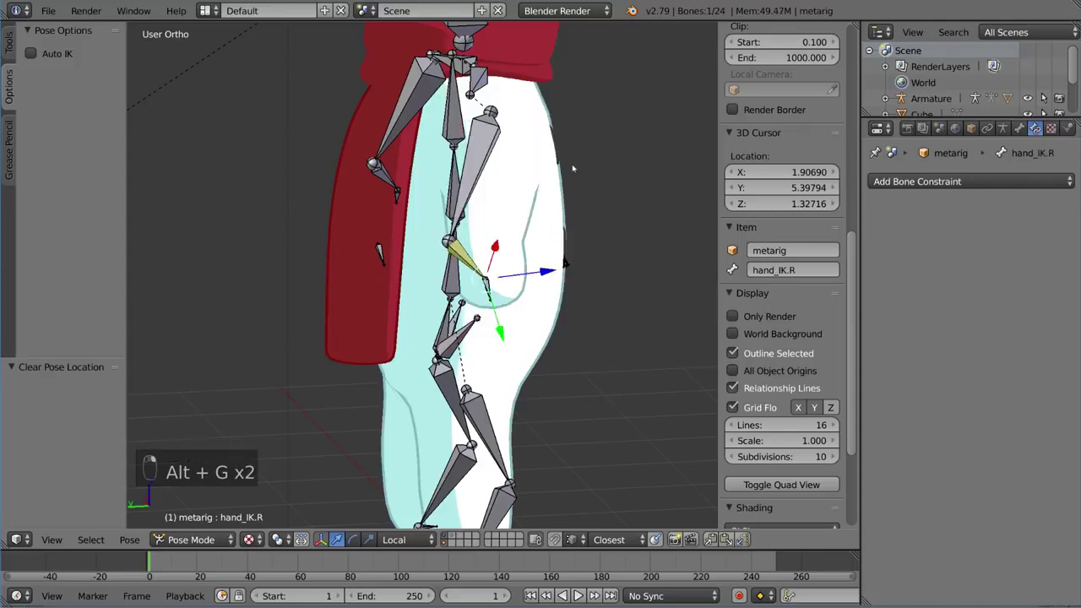
# - In Edit Mode, set hand_IK.R as the parent of the elbow.R bone, and return to Pose Mode
pyautogui.moveTo(574, 239); pyautogui.dragTo(355, 234, button='middle')
pyautogui.press('Tab')
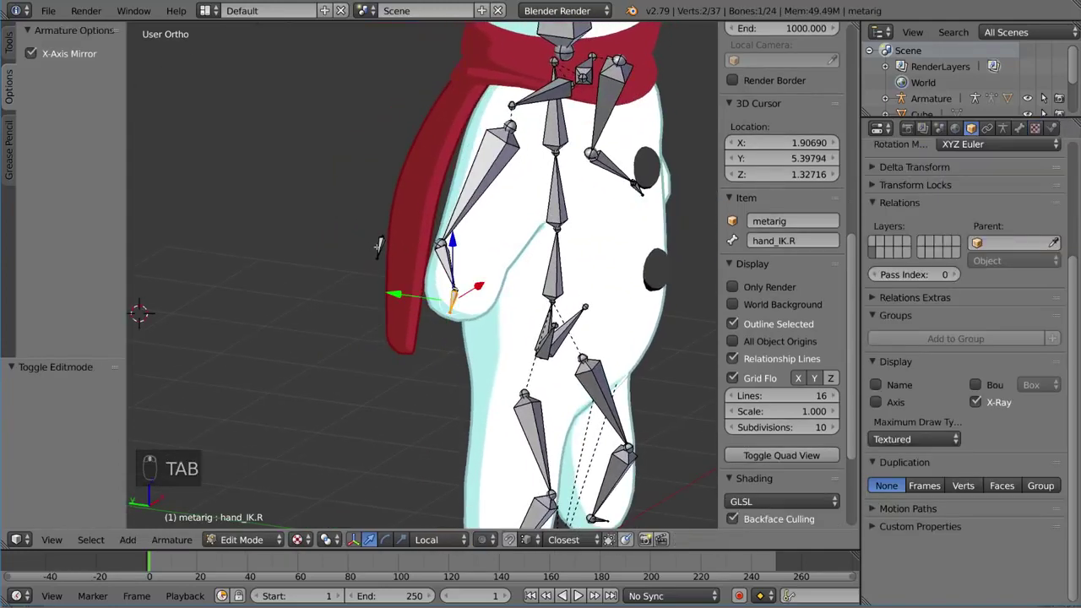
pyautogui.rightClick(377, 245)
pyautogui.scroll(6, 377, 245)
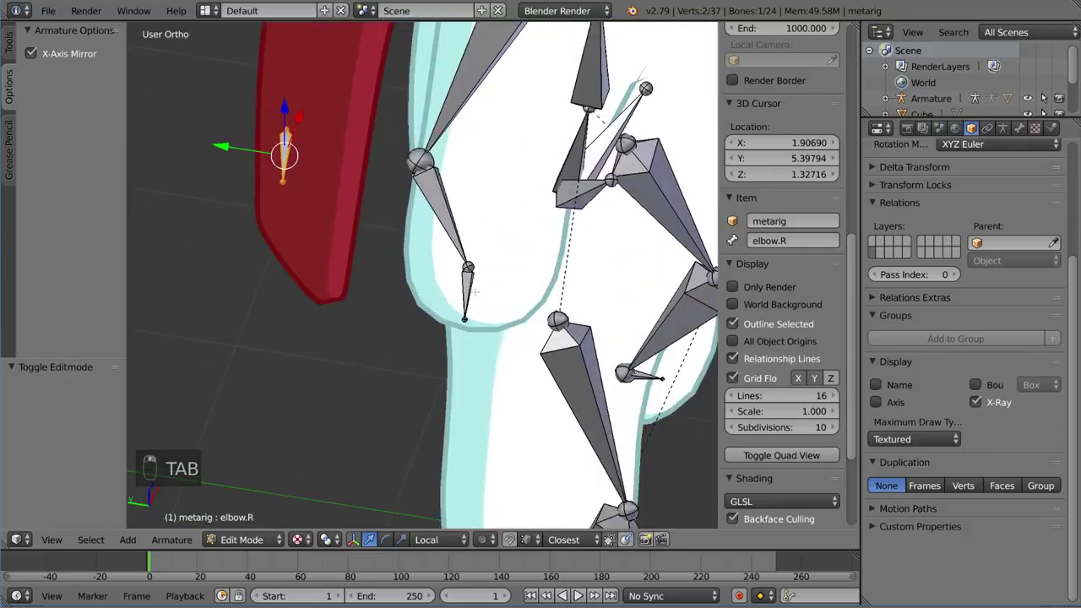
pyautogui.hotkey('ctrl', 'z')
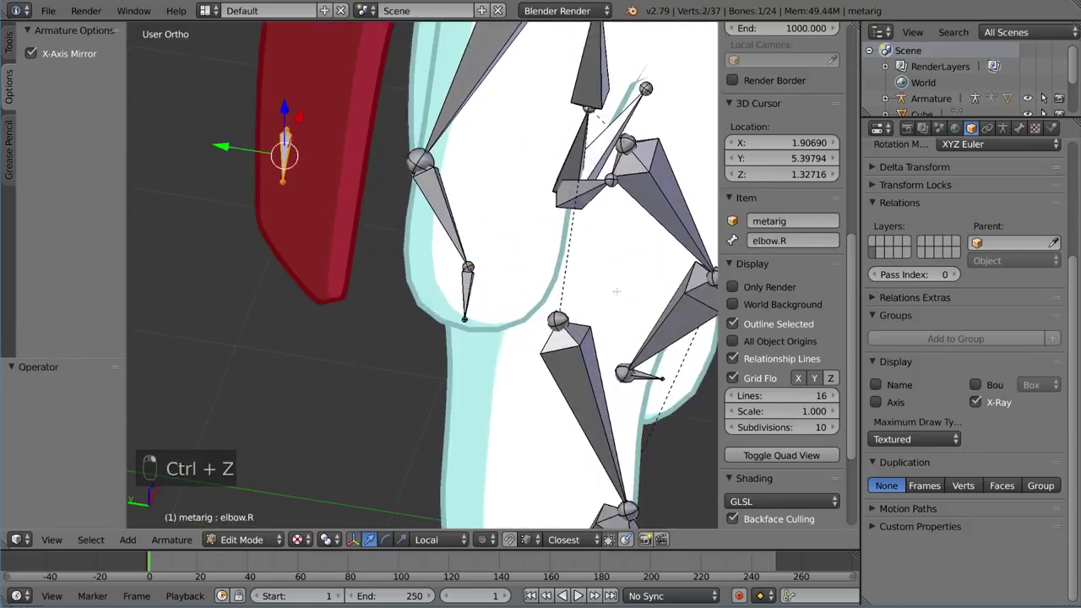
pyautogui.click(1018, 127)
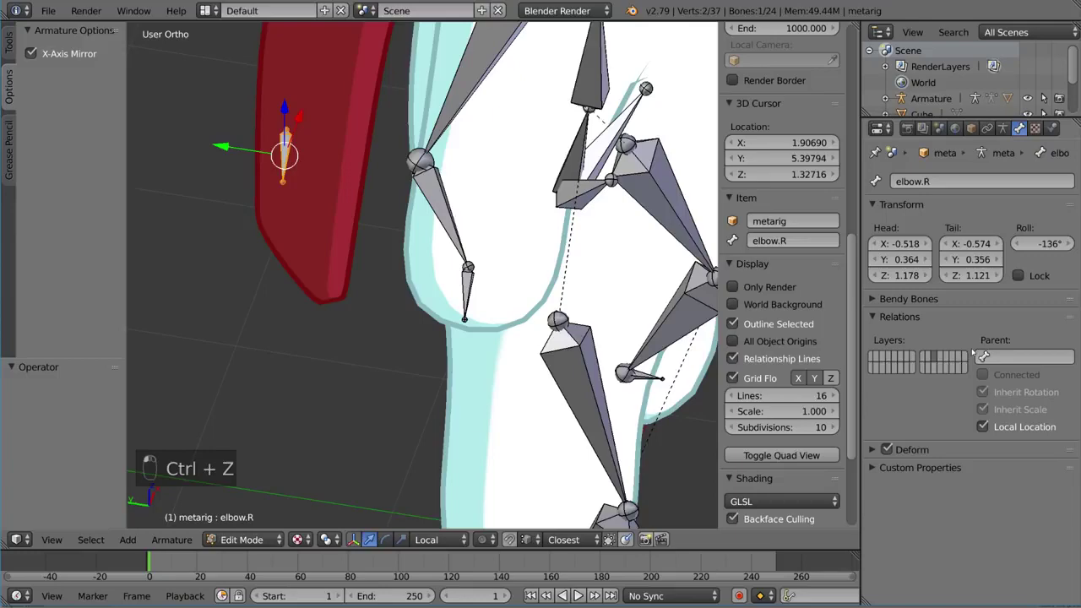
pyautogui.click(1013, 357)
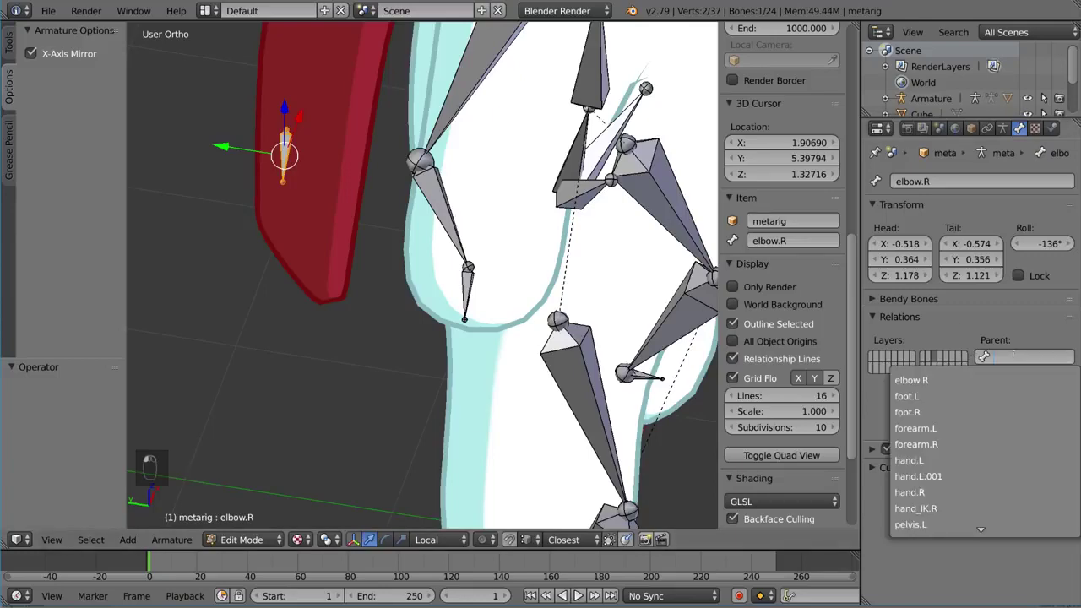
pyautogui.write('ik')
pyautogui.press('Return')
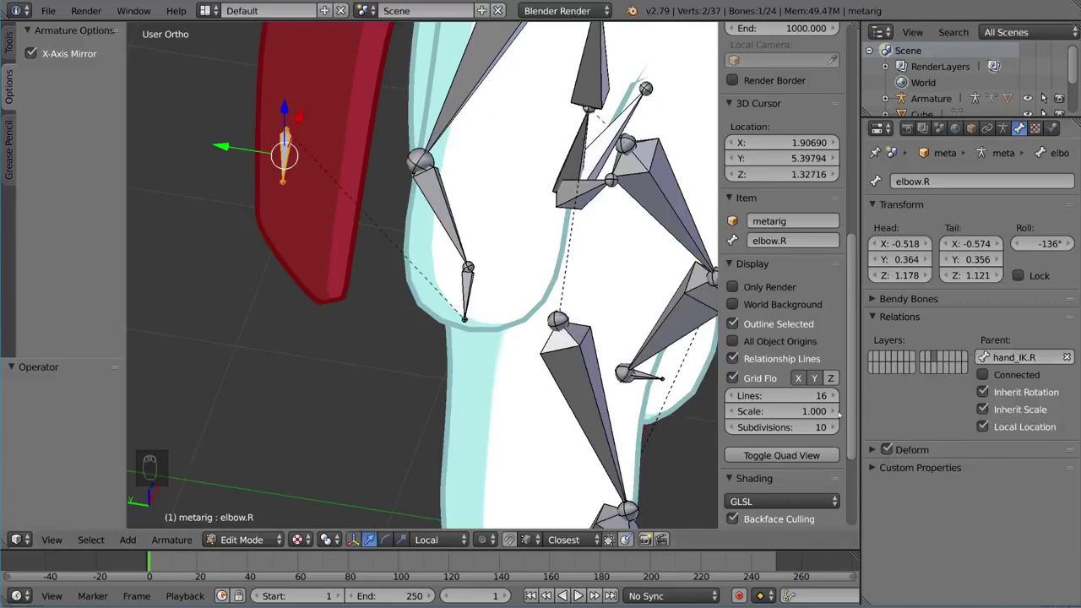
pyautogui.press('Tab')
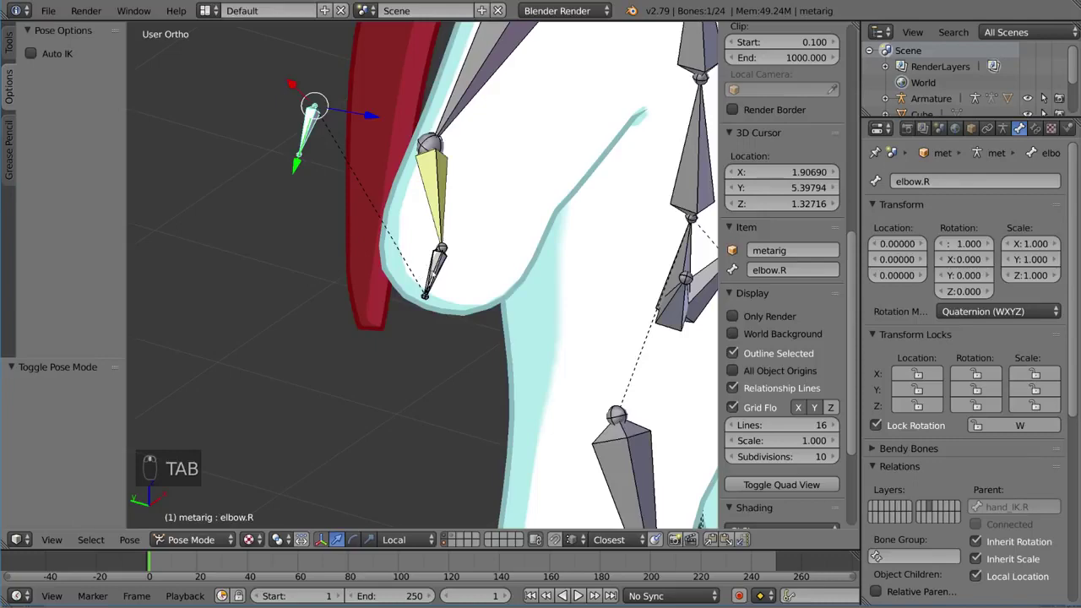
# - Select hand_IK.R and move it up by about 0.5 along Z to test the parented elbow.R
pyautogui.rightClick(433, 273)
pyautogui.rightClick(438, 282)
pyautogui.moveTo(405, 257); pyautogui.dragTo(530, 279, button='middle')
pyautogui.press('g')
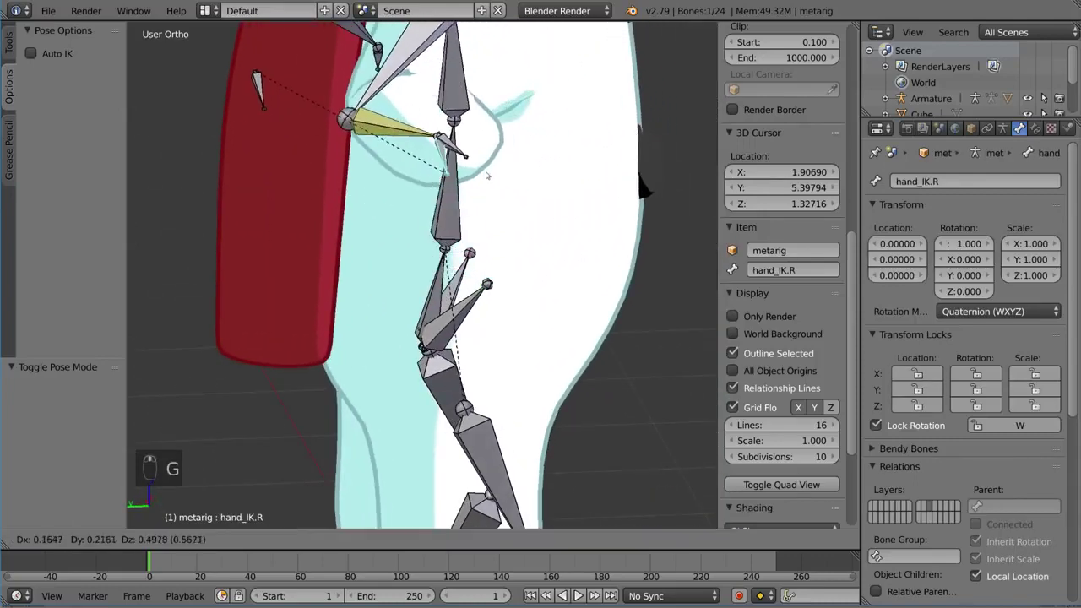
pyautogui.click(486, 174)
pyautogui.moveTo(486, 175); pyautogui.dragTo(324, 185, button='middle')
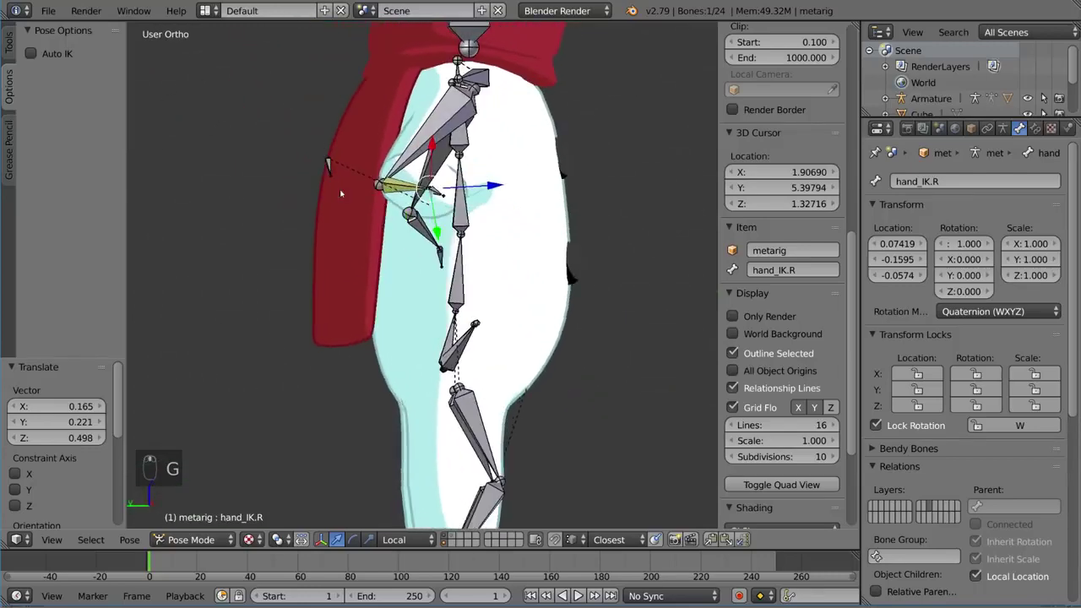
# - Rotate hand_IK.R and move it by about -0.25 along X, -0.49 along Y and 0.28 along Z
pyautogui.press('r')
pyautogui.click(513, 120)
pyautogui.moveTo(494, 160); pyautogui.dragTo(531, 183, button='middle')
pyautogui.press('g')
pyautogui.click(583, 152)
# - Rotate hand_IK.R freely with trackball rotation, and finish with a regular rotation
pyautogui.moveTo(583, 152); pyautogui.dragTo(523, 177, button='middle')
pyautogui.press('r')
pyautogui.press('r')
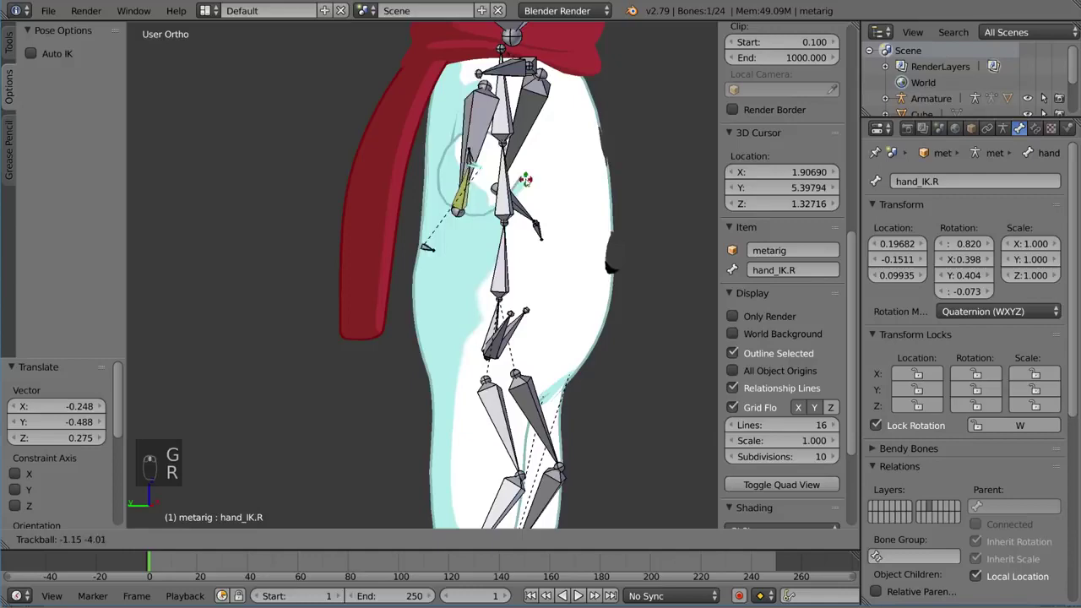
pyautogui.click(520, 168)
pyautogui.press('r')
pyautogui.press('r')
pyautogui.click(599, 189)
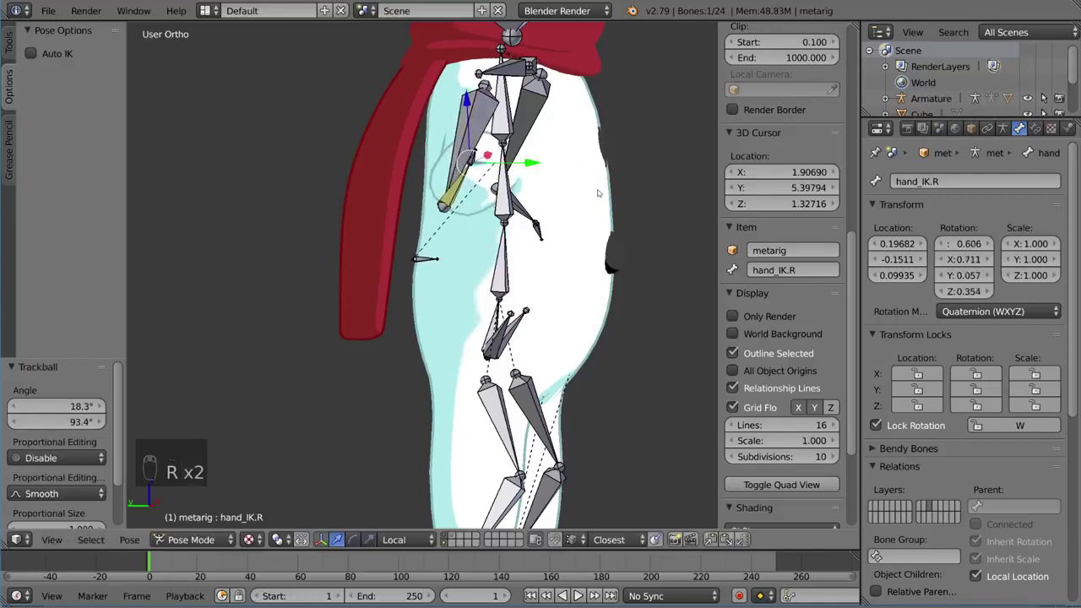
pyautogui.press('r')
pyautogui.click(549, 274)
# - Reposition hand_IK.R with two free moves, the second about -0.36 along X and -0.46 along Y
pyautogui.moveTo(549, 276); pyautogui.dragTo(636, 235, button='middle')
pyautogui.press('g')
pyautogui.click(439, 228)
pyautogui.press('g')
pyautogui.click(610, 227)
# - Test the raised hand's orientation with a trackball rotation and a regular rotation of hand_IK.R
pyautogui.press('r')
pyautogui.press('r')
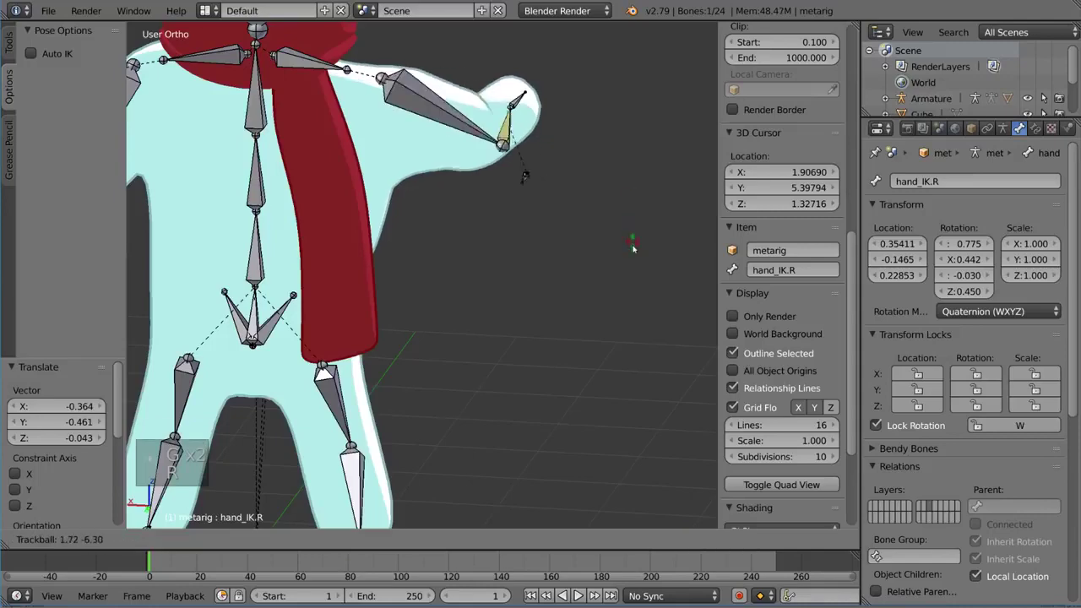
pyautogui.click(633, 282)
pyautogui.moveTo(569, 239); pyautogui.dragTo(473, 241, button='middle')
pyautogui.press('r')
pyautogui.click(534, 270)
# - Clear the pose rotation and location of hand_IK.R and frame the whole snowman from the front
pyautogui.moveTo(549, 270); pyautogui.dragTo(394, 328, button='middle')
pyautogui.hotkey('alt', 'r')
pyautogui.hotkey('alt', 'g')
pyautogui.scroll(-3, 462, 282)
pyautogui.scroll(2, 419, 253)
pyautogui.scroll(-2, 420, 323)
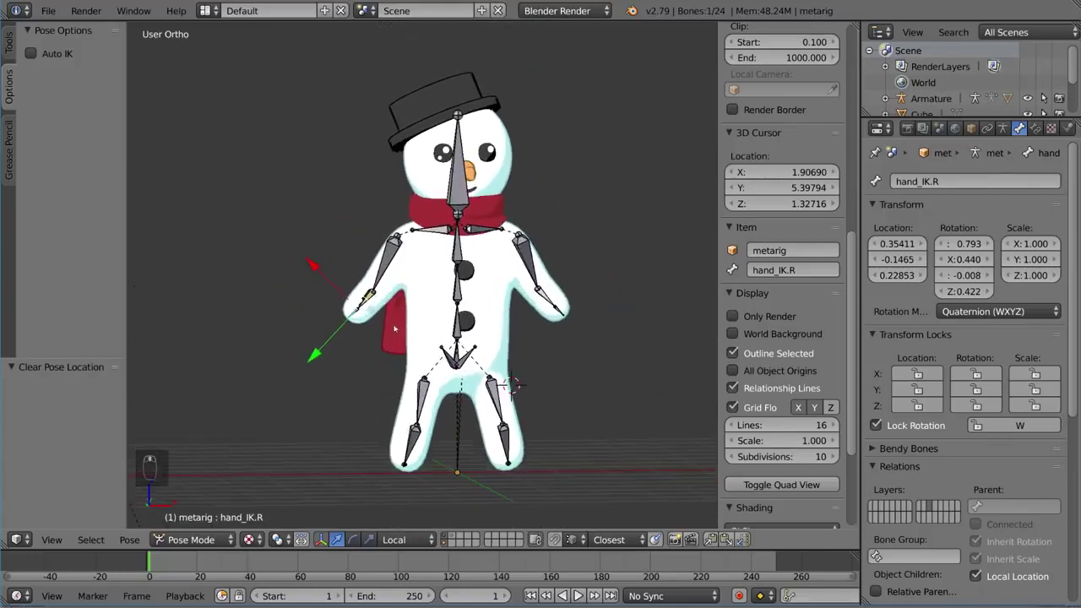
# - Select the forearm.R bone, show its bone constraints, and lower the IK influence to 0 with the arm seen from the side
pyautogui.scroll(2, 394, 328)
pyautogui.rightClick(374, 279)
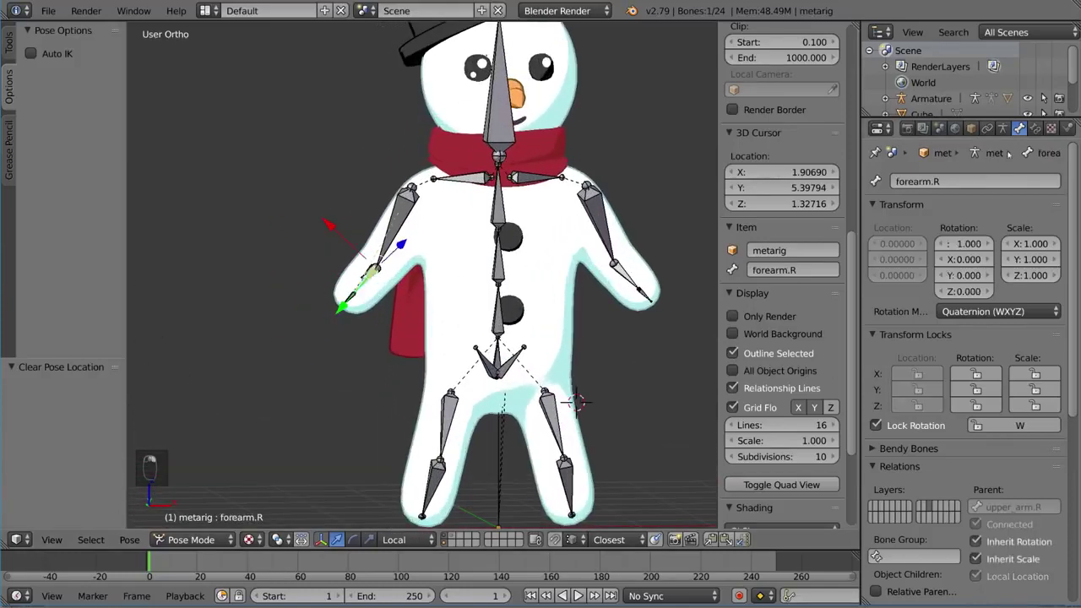
pyautogui.click(1034, 128)
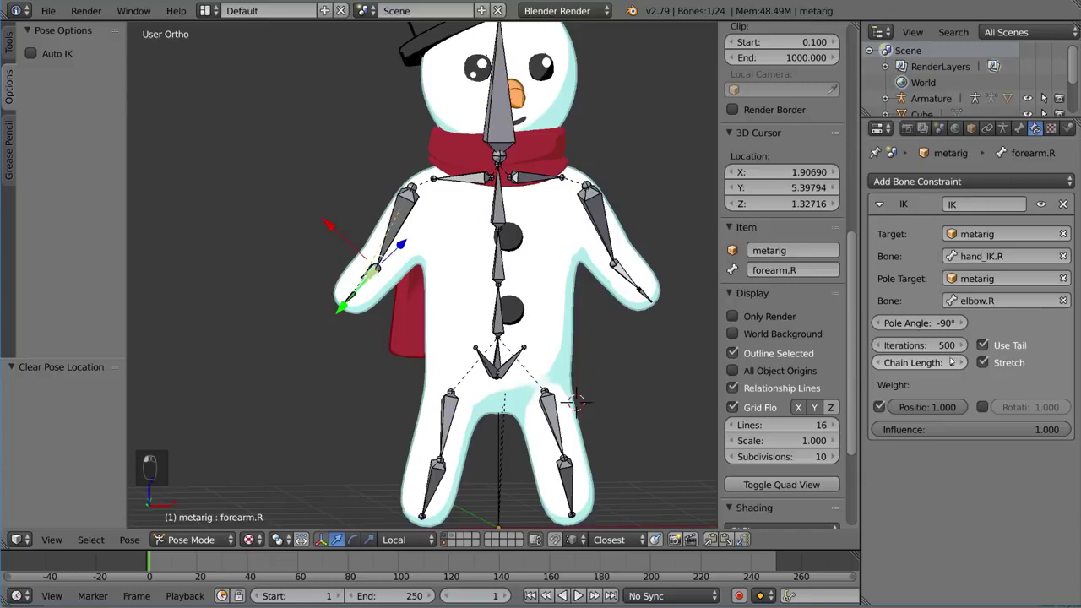
pyautogui.click(981, 407)
pyautogui.scroll(2, 355, 312)
pyautogui.moveTo(254, 304); pyautogui.dragTo(355, 346, button='middle')
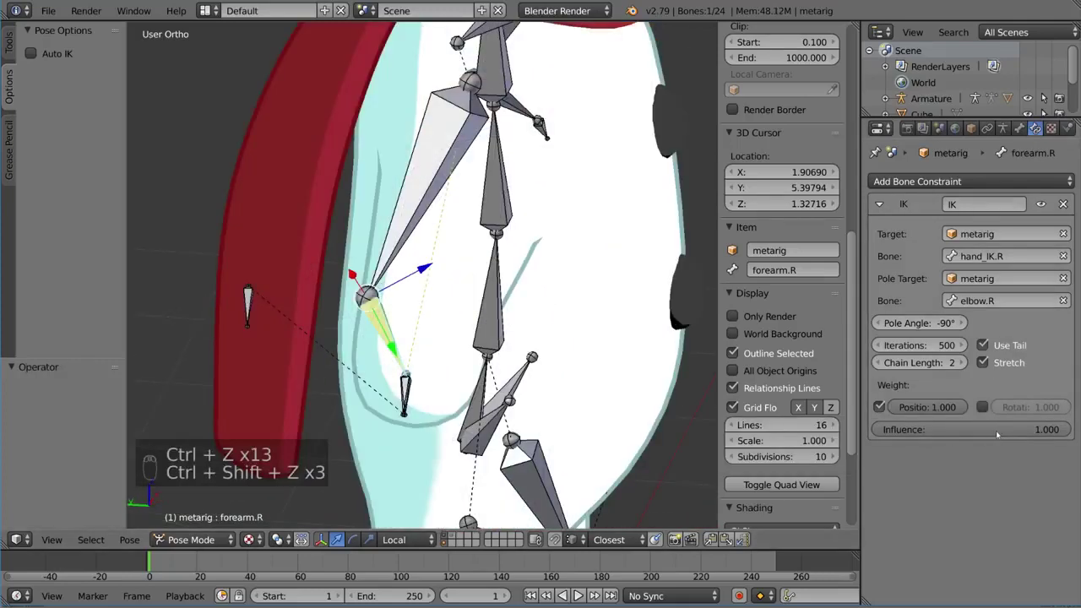
pyautogui.moveTo(996, 434); pyautogui.dragTo(876, 429)
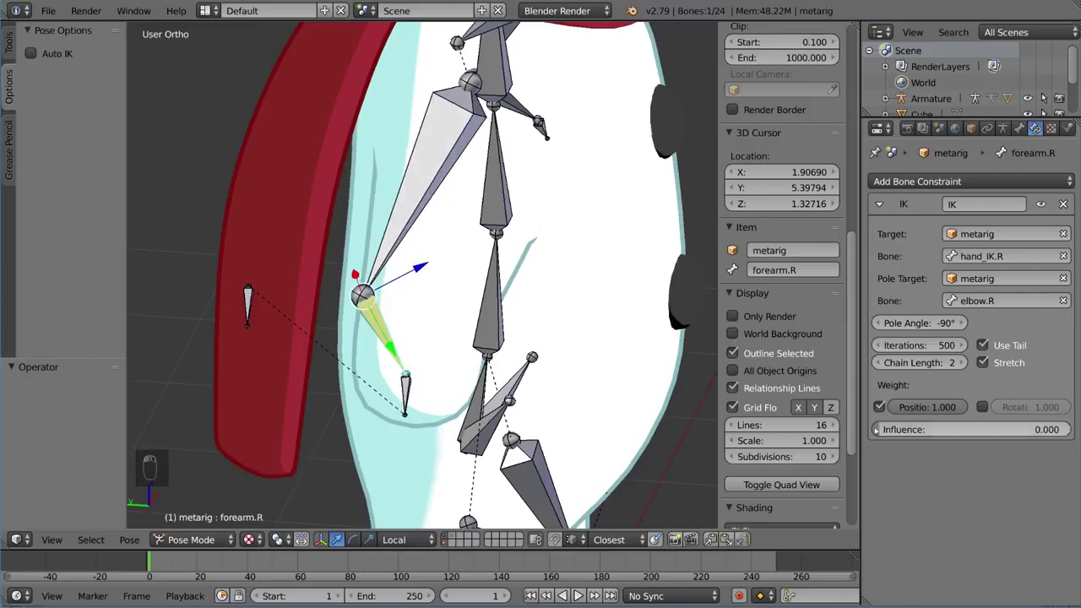
# - Vary the IK influence of forearm.R from a front view, finishing at 0
pyautogui.moveTo(561, 329); pyautogui.dragTo(409, 314, button='middle')
pyautogui.scroll(-3, 591, 324)
pyautogui.moveTo(933, 430); pyautogui.dragTo(876, 429)
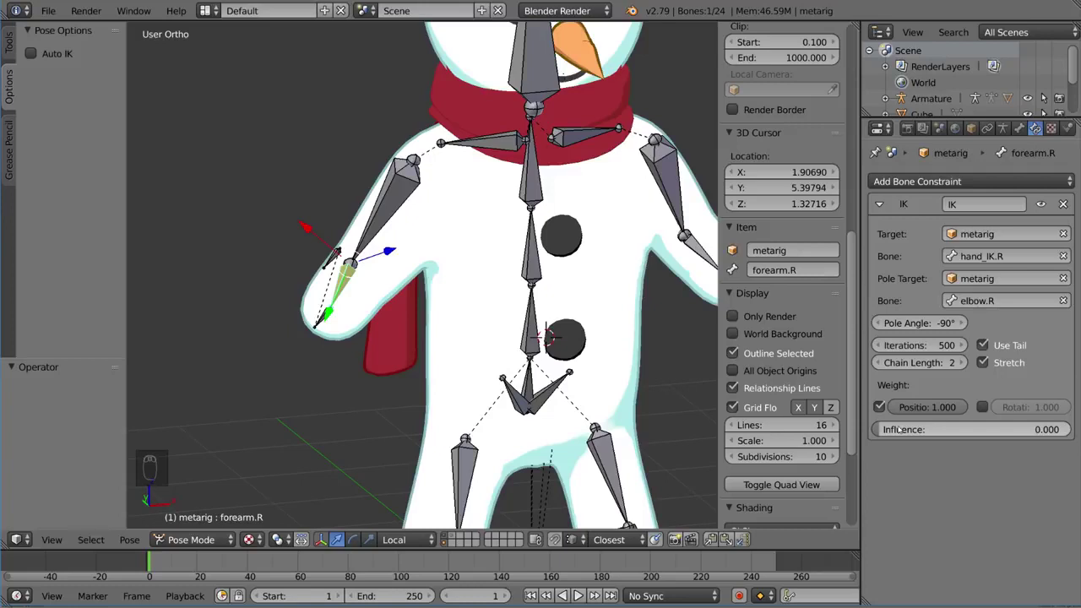
pyautogui.moveTo(427, 286); pyautogui.dragTo(412, 279, button='middle')
pyautogui.moveTo(918, 432); pyautogui.dragTo(876, 432)
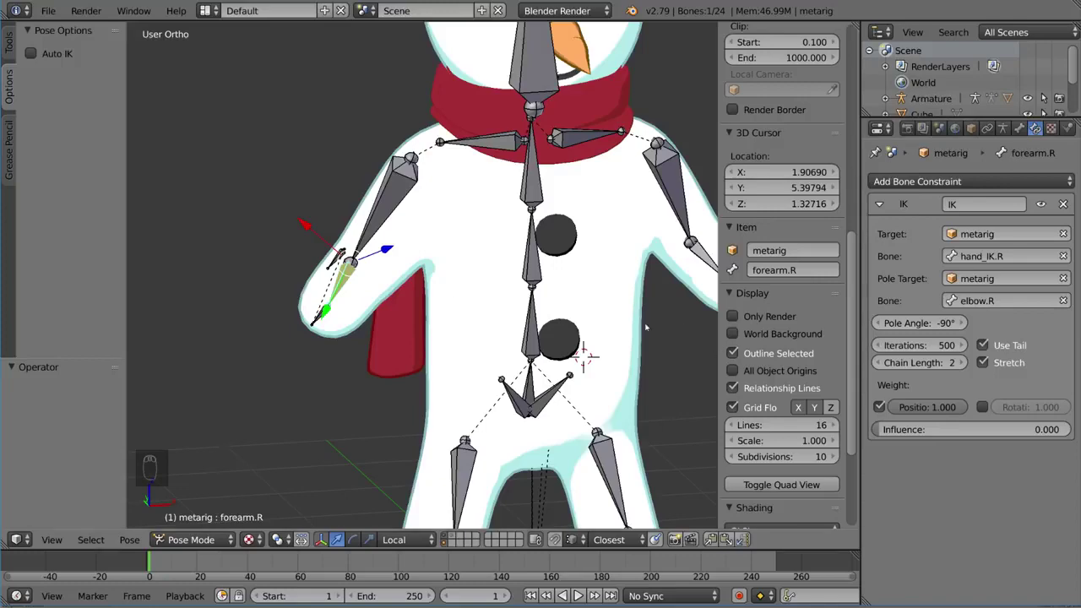
# - Try a regular rotation and a trackball rotation of forearm.R with the IK influence at 0
pyautogui.press('r')
pyautogui.rightClick(410, 265)
pyautogui.moveTo(416, 270); pyautogui.dragTo(596, 284, button='middle')
pyautogui.press('r')
pyautogui.press('r')
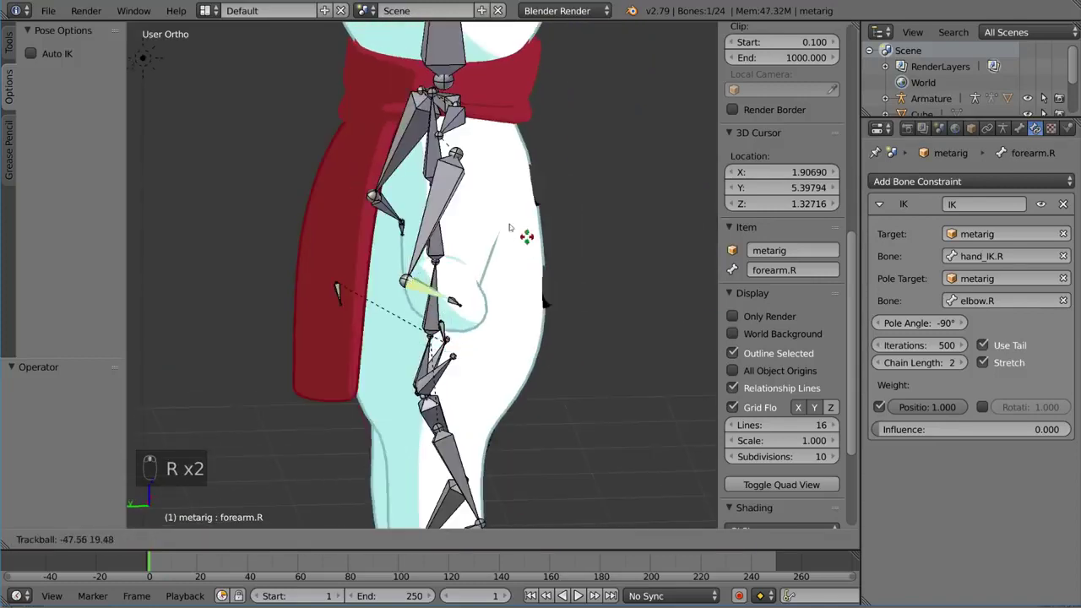
pyautogui.rightClick(603, 322)
# - Set the IK influence of forearm.R to 1 and test the bone with a trackball rotation
pyautogui.moveTo(937, 436); pyautogui.dragTo(1071, 436)
pyautogui.moveTo(602, 317); pyautogui.dragTo(412, 316, button='middle')
pyautogui.press('r')
pyautogui.press('r')
pyautogui.click(417, 319)
# - Try moving the hand_IK.R bone freely with full IK influence
pyautogui.rightClick(344, 275)
pyautogui.press('g')
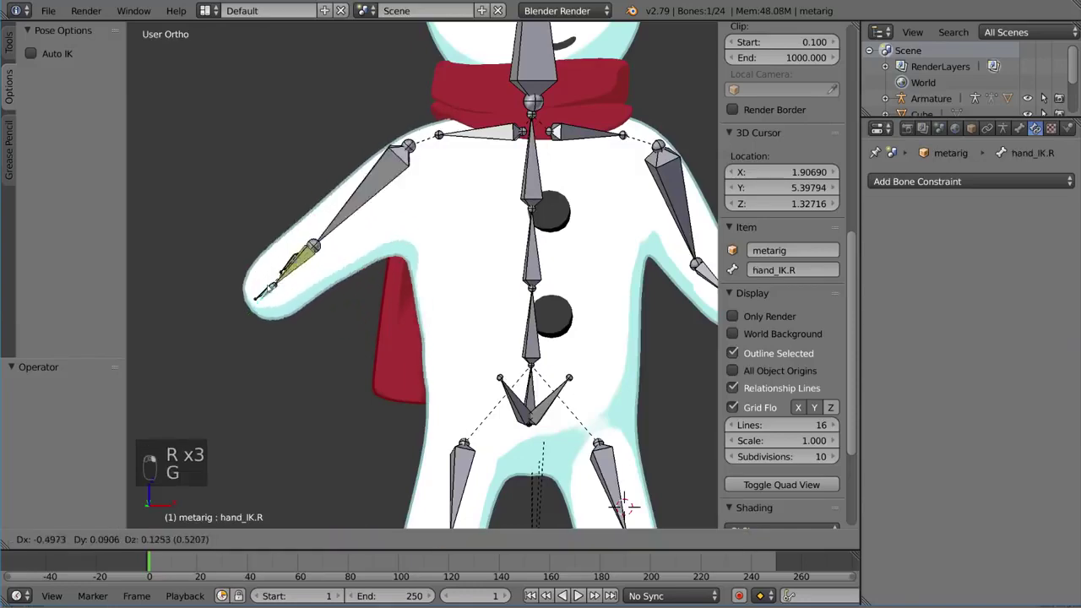
pyautogui.rightClick(344, 280)
# - Insert a keyframe on the IK influence of forearm.R and undo it
pyautogui.moveTo(397, 283); pyautogui.dragTo(570, 309, button='middle')
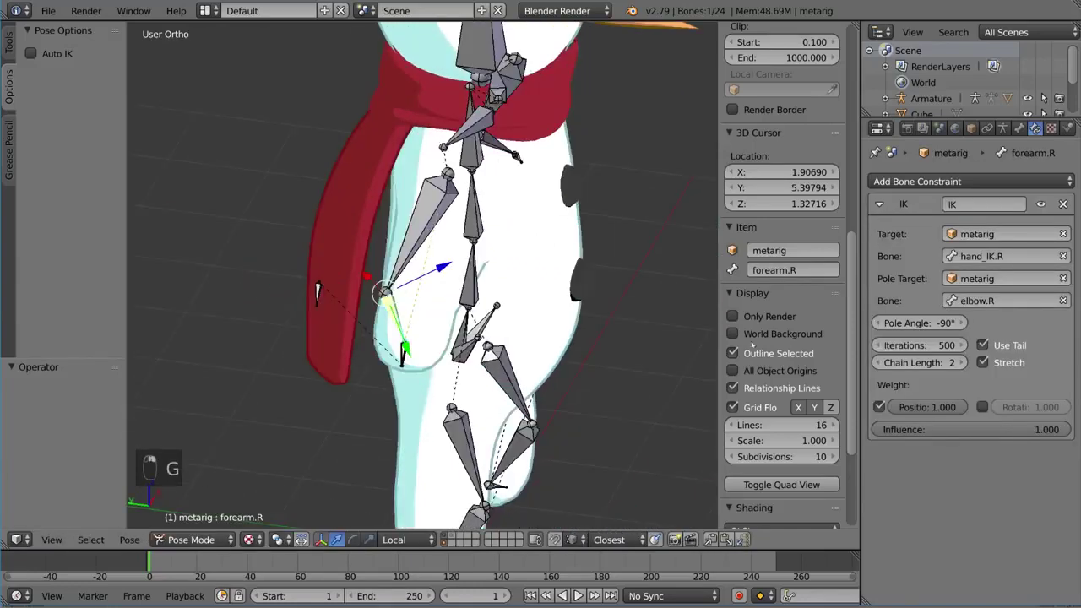
pyautogui.rightClick(944, 427)
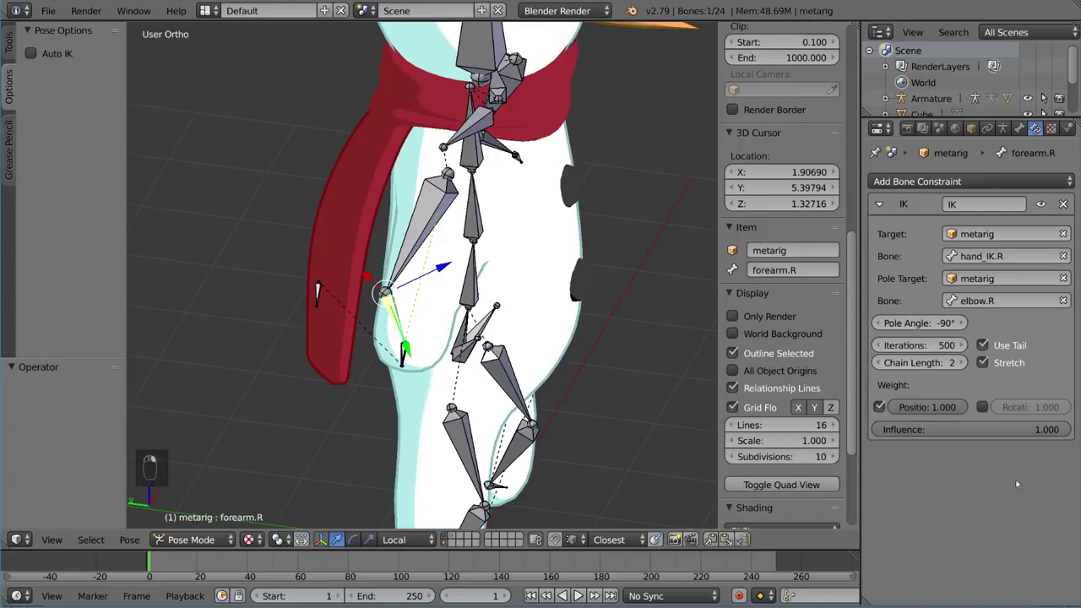
pyautogui.rightClick(976, 431)
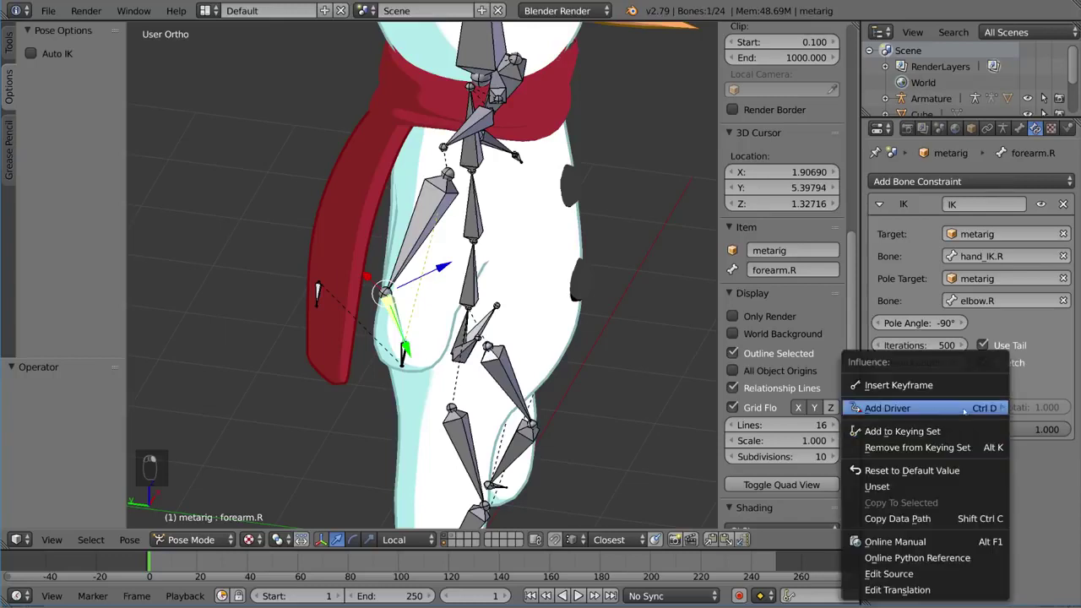
pyautogui.click(913, 387)
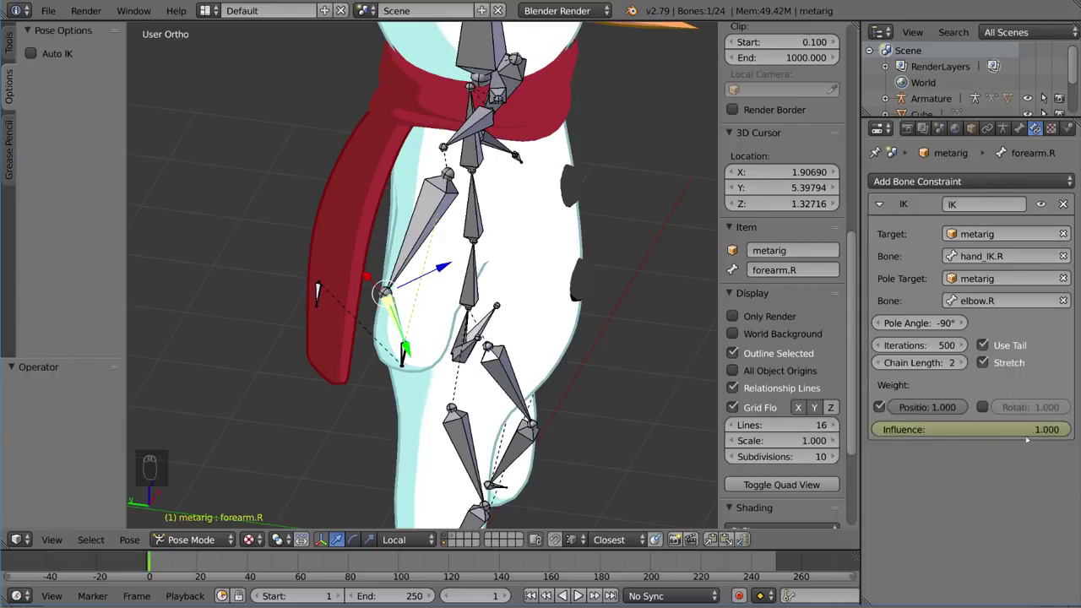
pyautogui.hotkey('ctrl', 'z')
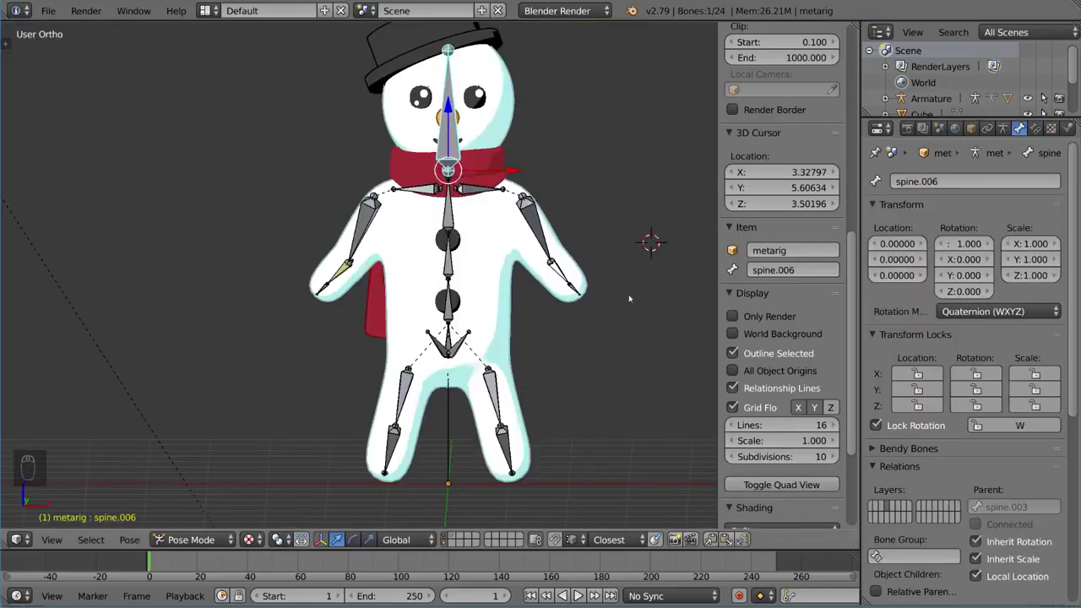
# - Raise the right arm with two free moves of hand_IK.R, to a local location of about 0.272, -0.045, -0.015
pyautogui.scroll(5, 314, 295)
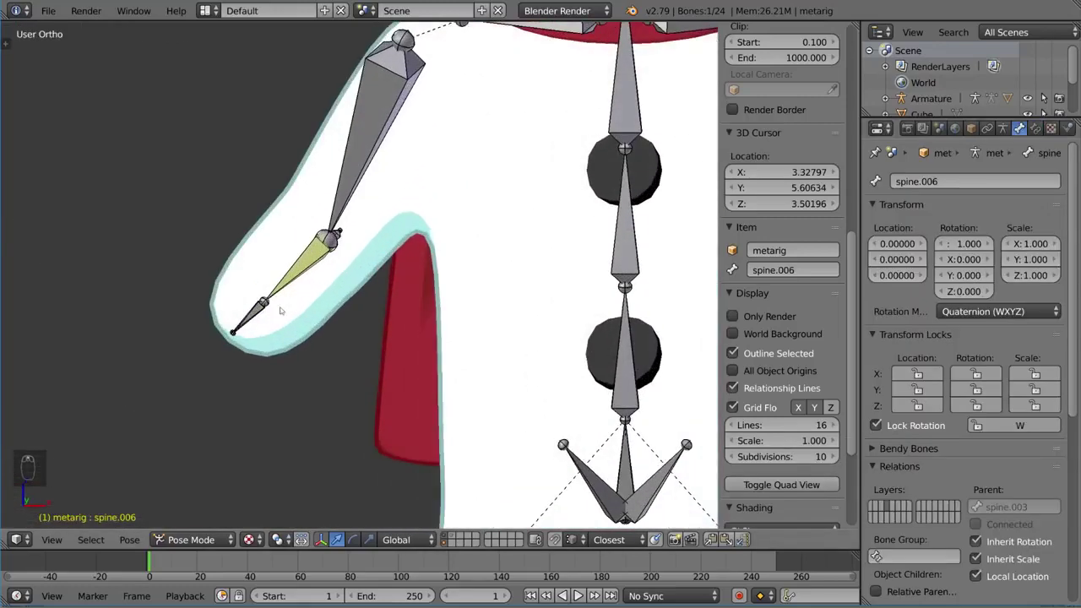
pyautogui.press('g')
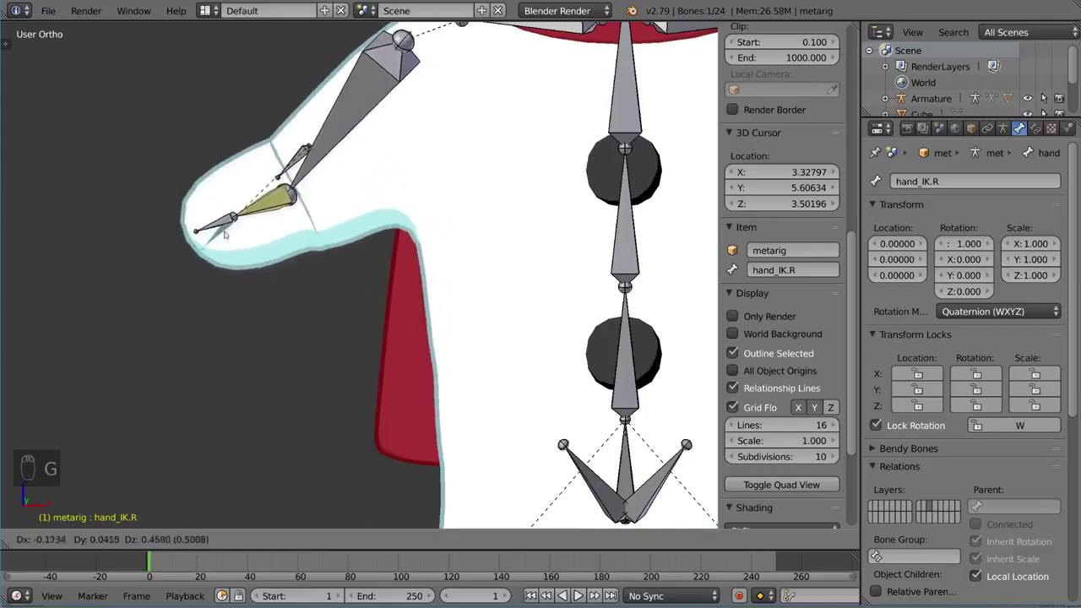
pyautogui.click(195, 214)
pyautogui.moveTo(195, 215); pyautogui.dragTo(367, 300, button='middle')
pyautogui.press('g')
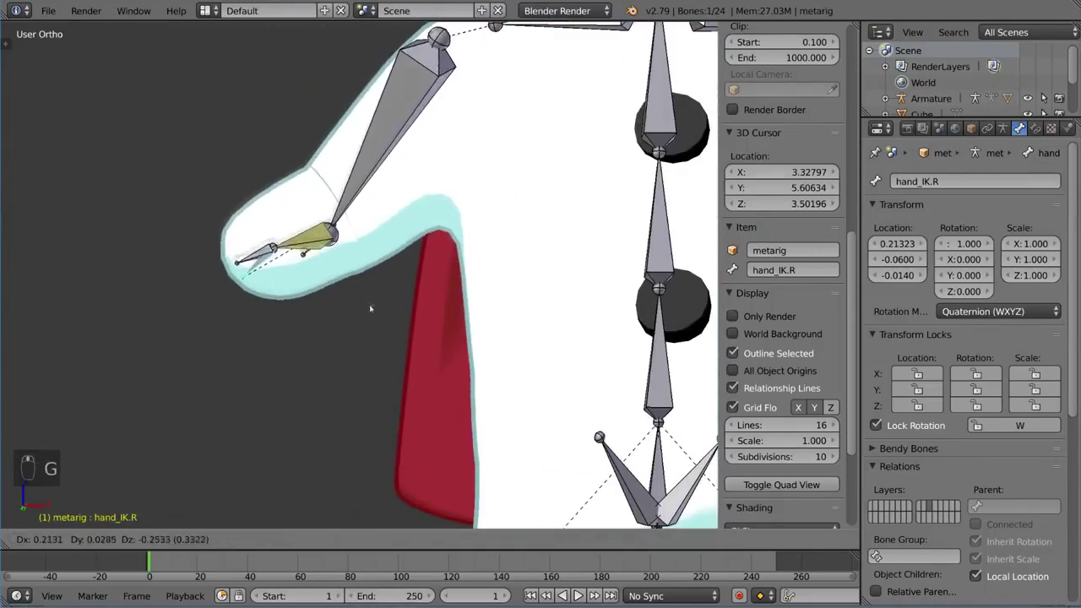
pyautogui.click(303, 237)
# - Select the hand.R bone and try a trackball rotation on it
pyautogui.rightClick(183, 185)
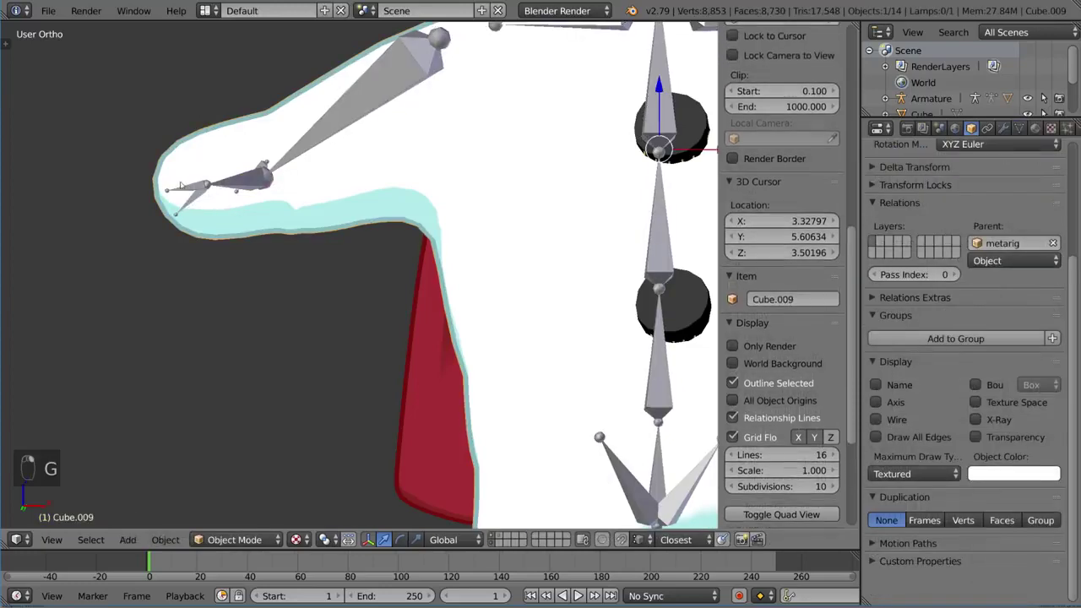
pyautogui.rightClick(185, 190)
pyautogui.press('r')
pyautogui.press('r')
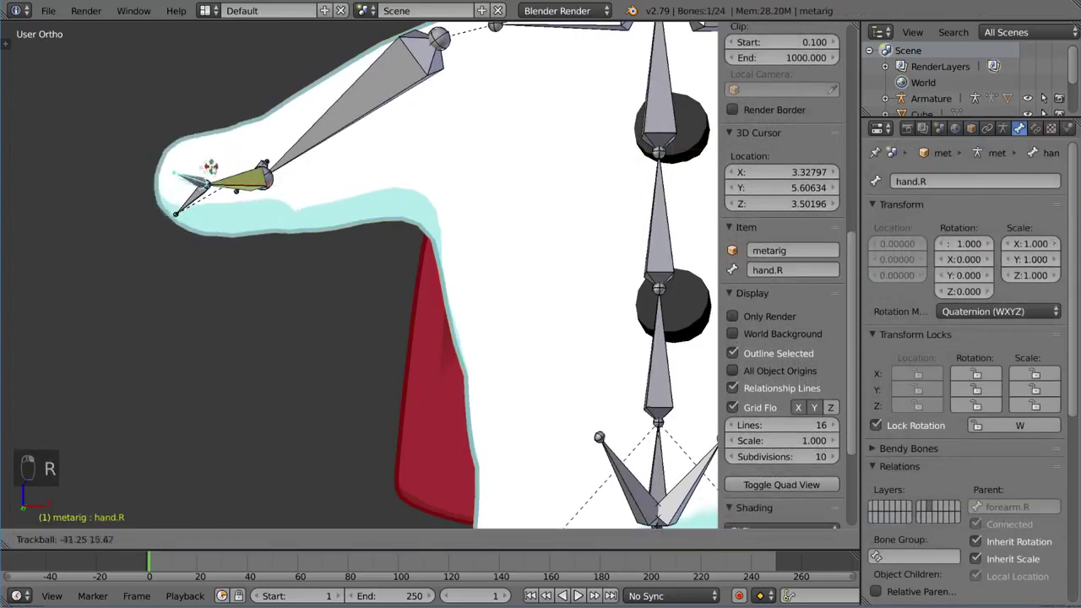
pyautogui.click(211, 167)
# - Try a trackball rotation of hand_IK.R to check how the parented elbow target affects the arm
pyautogui.rightClick(190, 204)
pyautogui.press('r')
pyautogui.press('r')
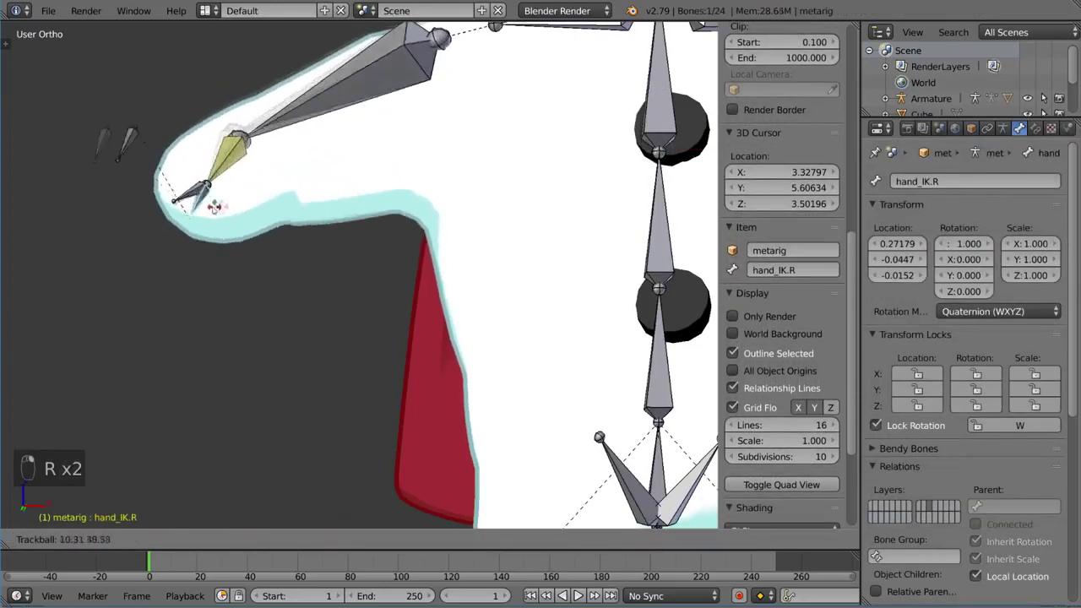
pyautogui.rightClick(211, 173)
# - Clear the parent of the elbow.R bone in Edit Mode and return to Pose Mode
pyautogui.moveTo(250, 168); pyautogui.dragTo(384, 221, button='middle')
pyautogui.press('Tab')
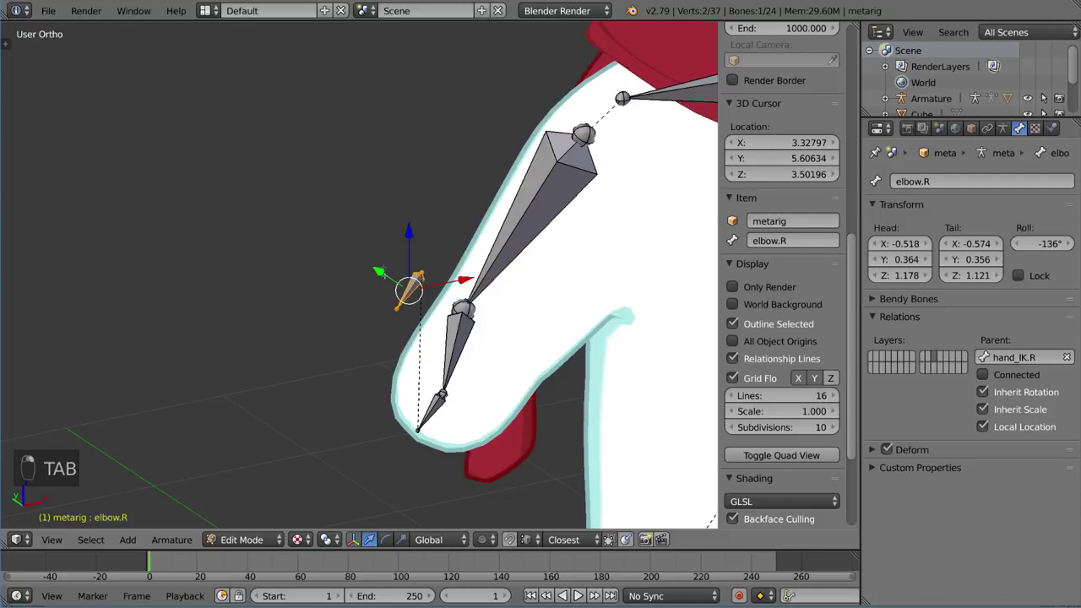
pyautogui.hotkey('alt', 'p')
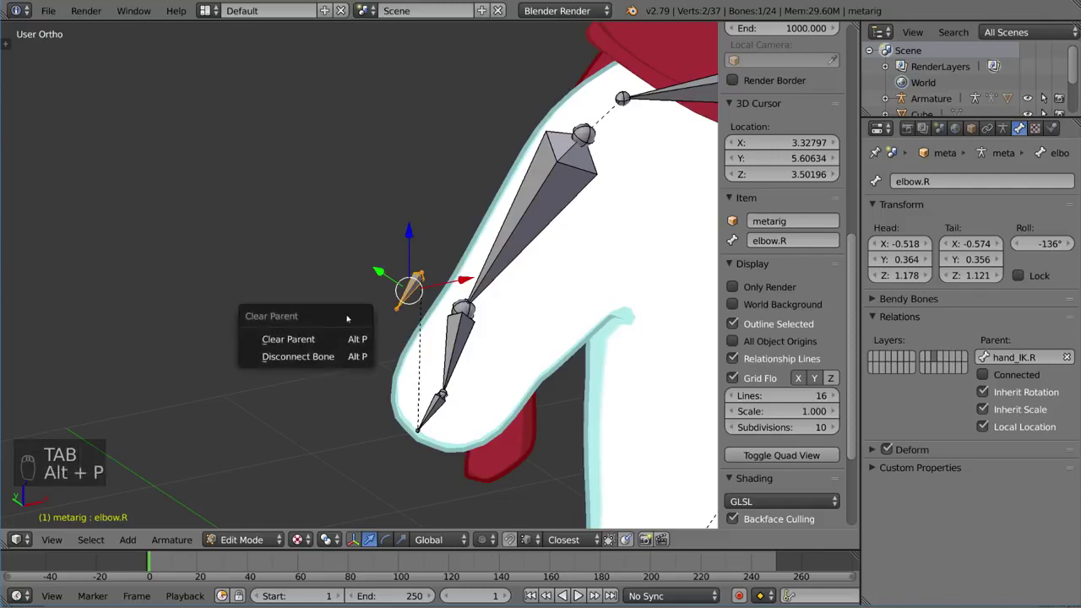
pyautogui.click(288, 338)
pyautogui.press('Tab')
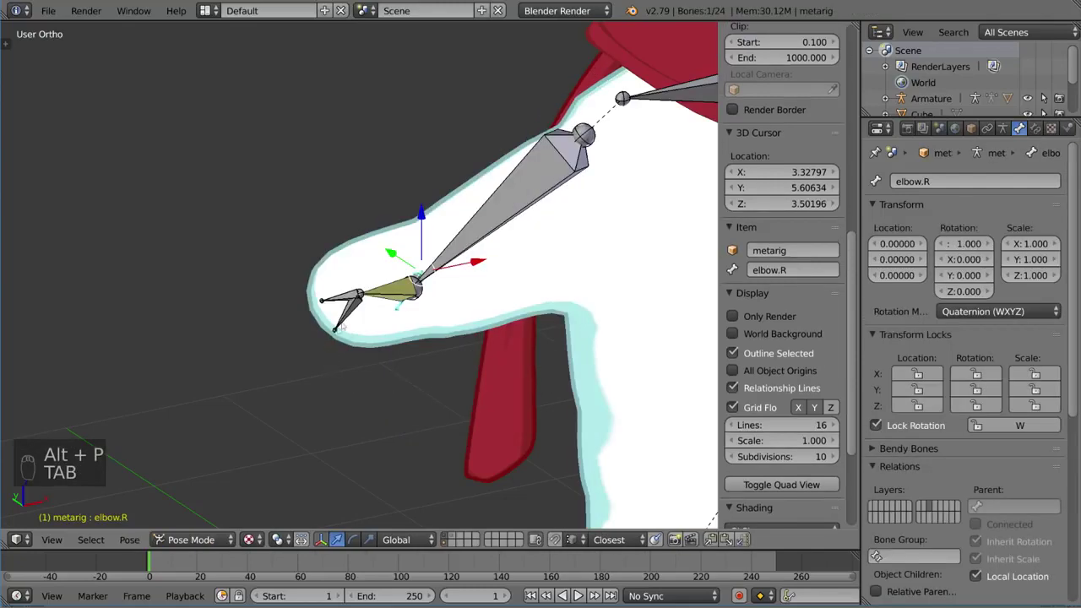
# - Try repeated trackball and regular rotations of hand_IK.R with the elbow target unparented
pyautogui.rightClick(342, 326)
pyautogui.moveTo(341, 325); pyautogui.dragTo(390, 310, button='middle')
pyautogui.press('r')
pyautogui.press('r')
pyautogui.rightClick(276, 331)
pyautogui.press('r')
pyautogui.press('r')
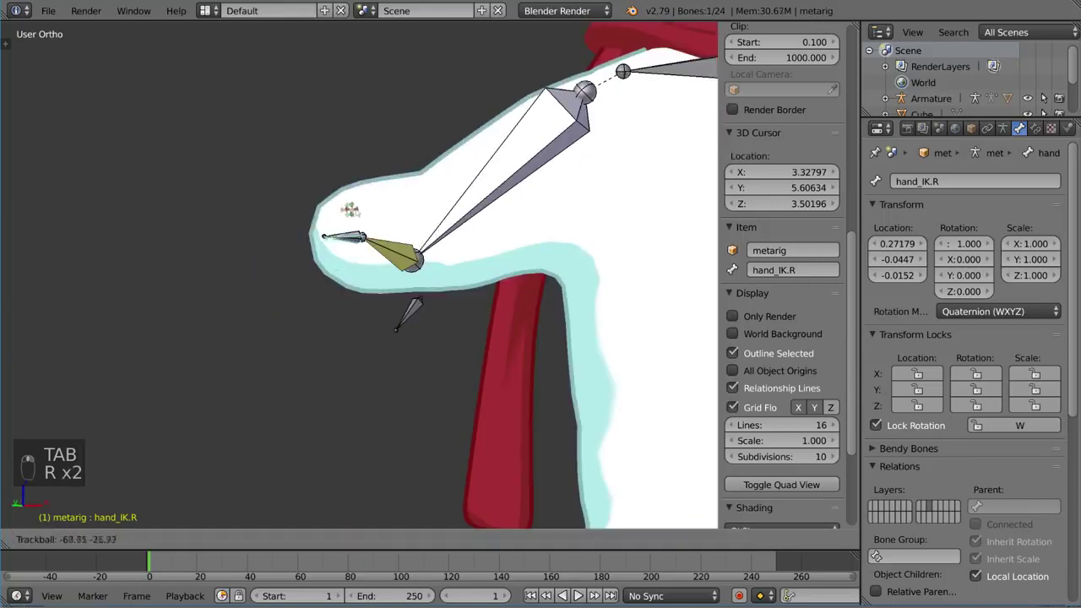
pyautogui.press('r')
pyautogui.press('r')
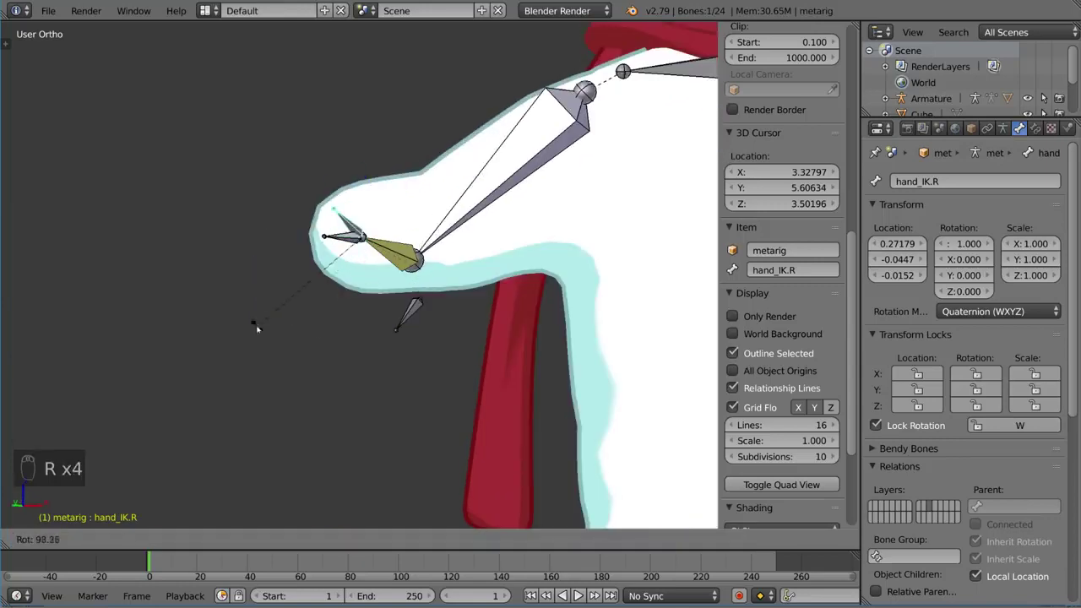
pyautogui.press('r')
pyautogui.rightClick(358, 247)
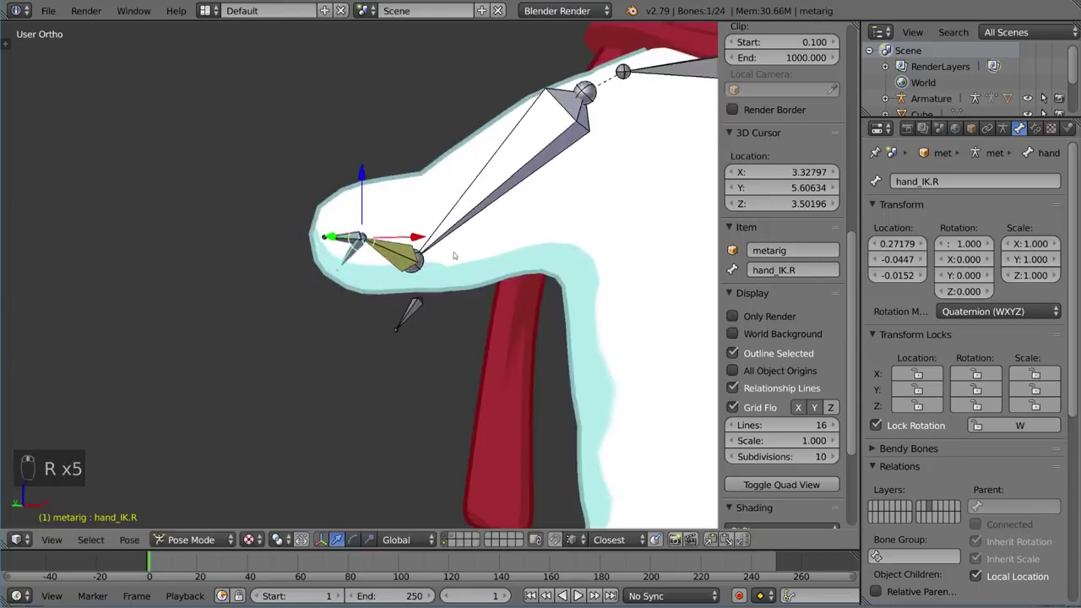
# - Try one more rotation from a turned view, plus a free move of hand_IK.R
pyautogui.moveTo(454, 255); pyautogui.dragTo(363, 255, button='middle')
pyautogui.press('r')
pyautogui.rightClick(349, 255)
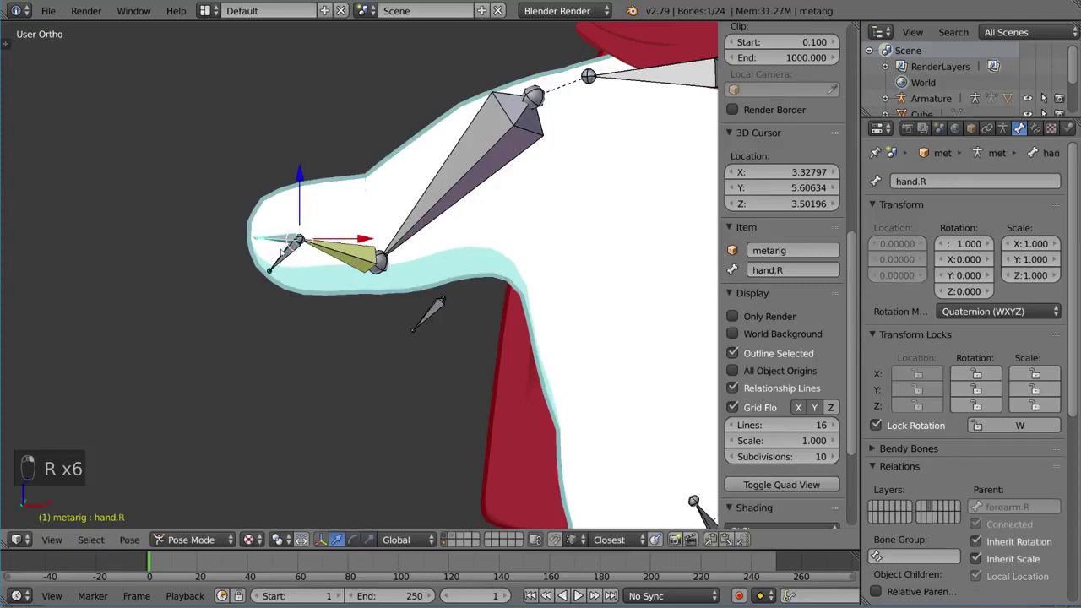
pyautogui.press('g')
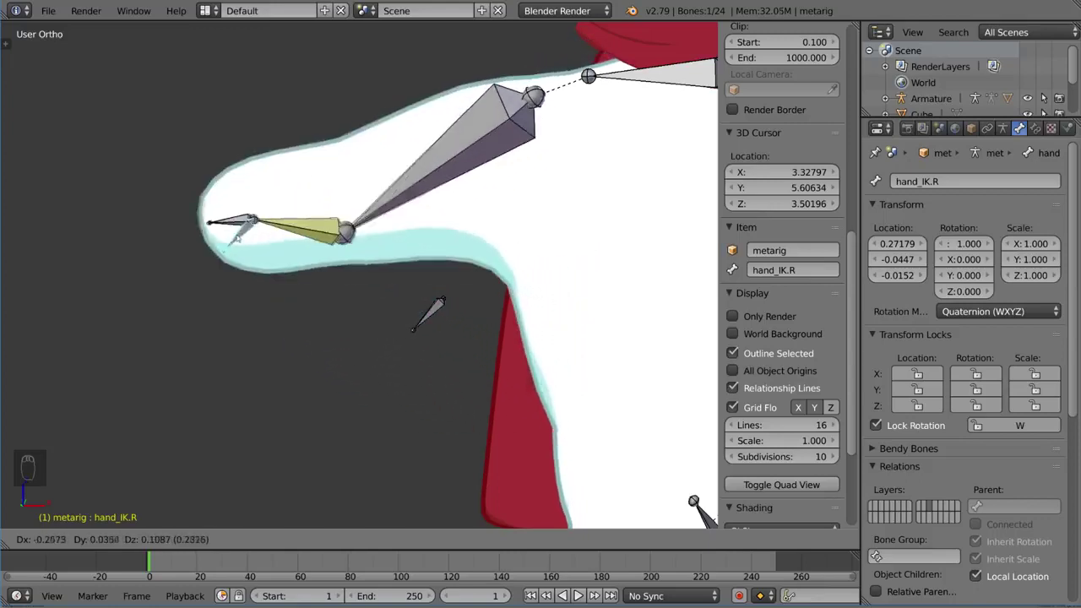
pyautogui.click(338, 253)
# - Select hand.R again and try rotating it independently with a trackball rotation
pyautogui.rightClick(338, 253)
pyautogui.press('r')
pyautogui.press('r')
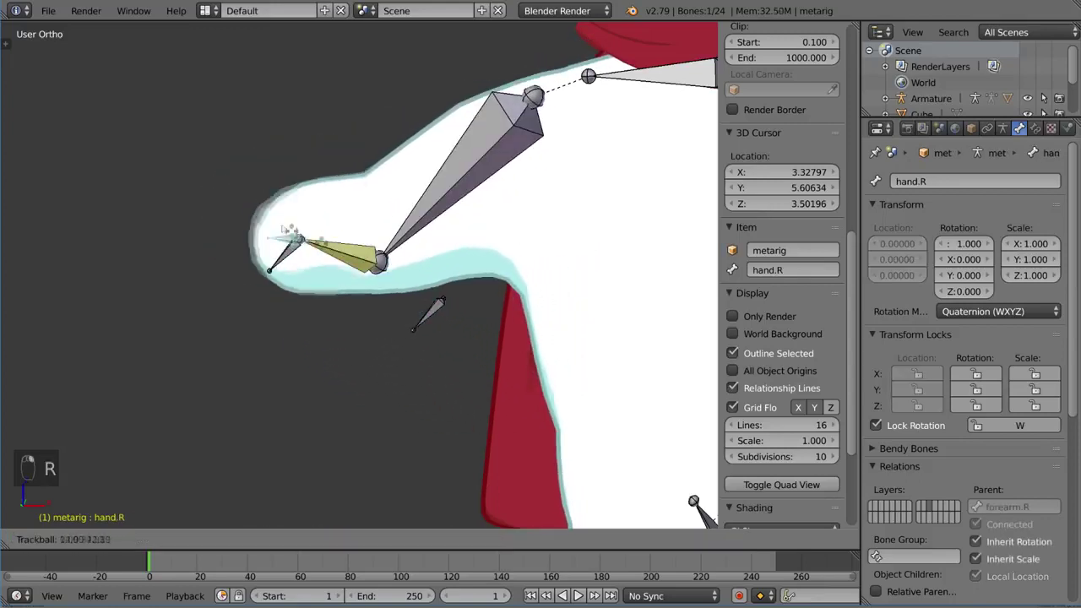
pyautogui.click(312, 211)
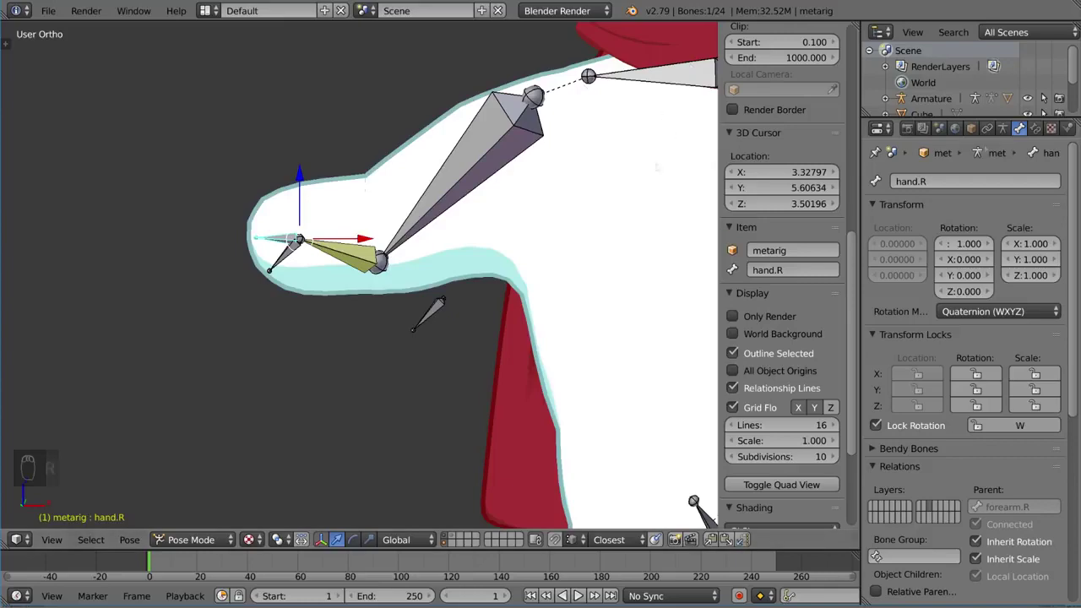
# - Add a Copy Rotation constraint to hand.R, targeting the hand_IK.R bone of metarig
pyautogui.click(1035, 128)
pyautogui.click(1000, 181)
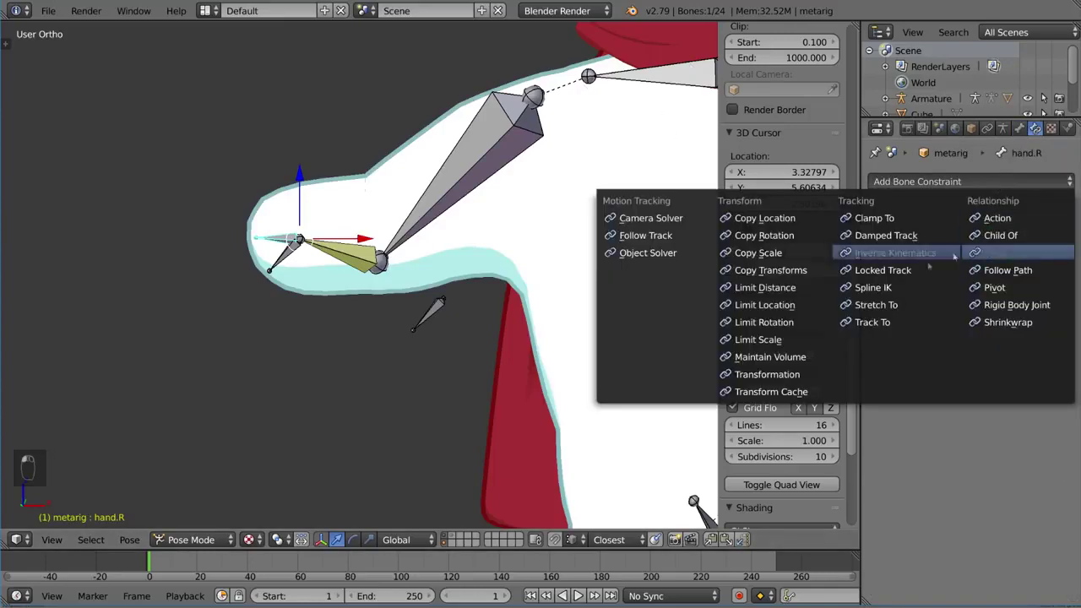
pyautogui.click(764, 235)
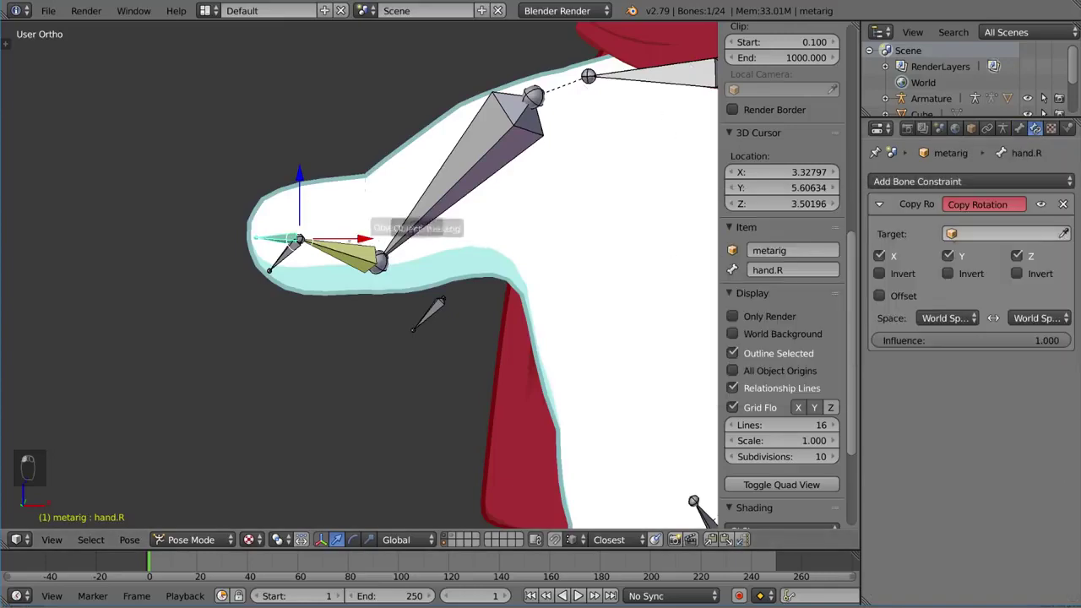
pyautogui.click(297, 240)
pyautogui.click(982, 257)
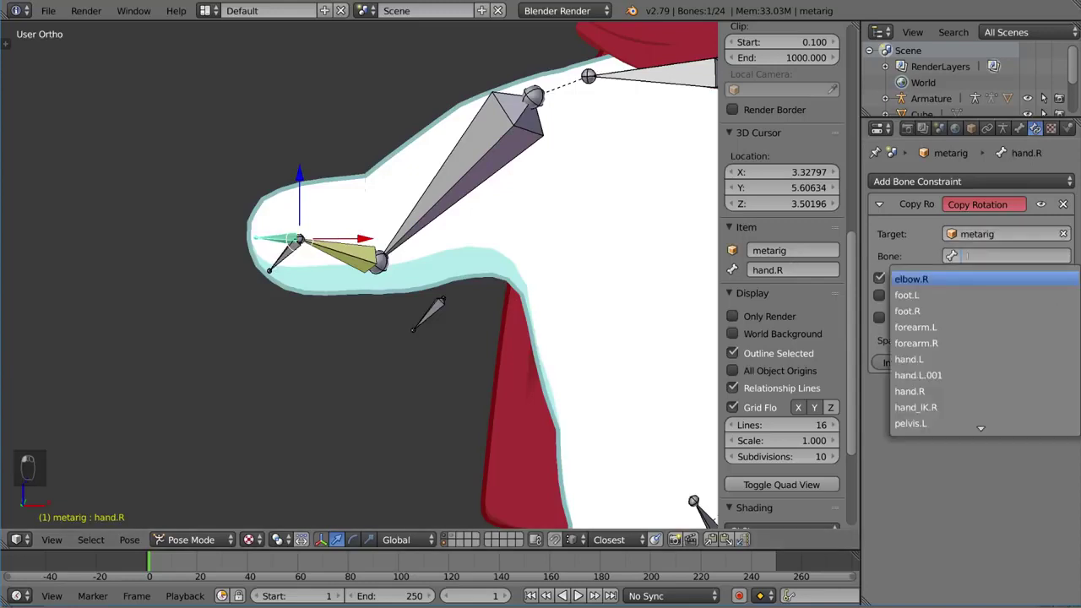
pyautogui.press('Down')
pyautogui.press('Down')
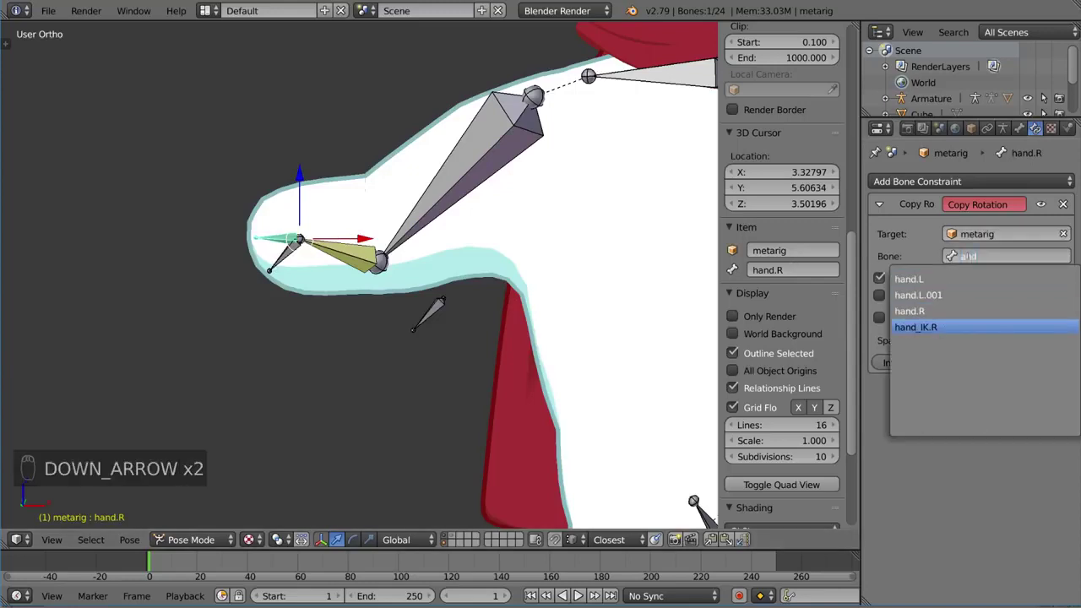
pyautogui.press('Return')
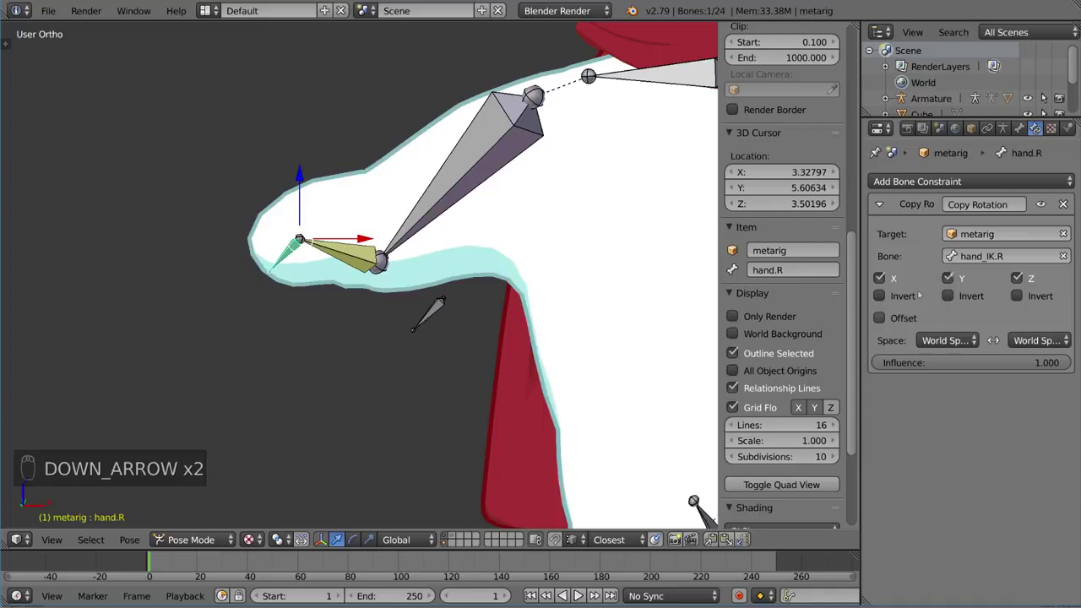
# - Select the hand_IK.R bone and rotate it freely to test the copied rotation on hand.R, ending with the hand pointing outward
pyautogui.press('g')
pyautogui.rightClick(292, 262)
pyautogui.rightClick(288, 255)
pyautogui.press('g')
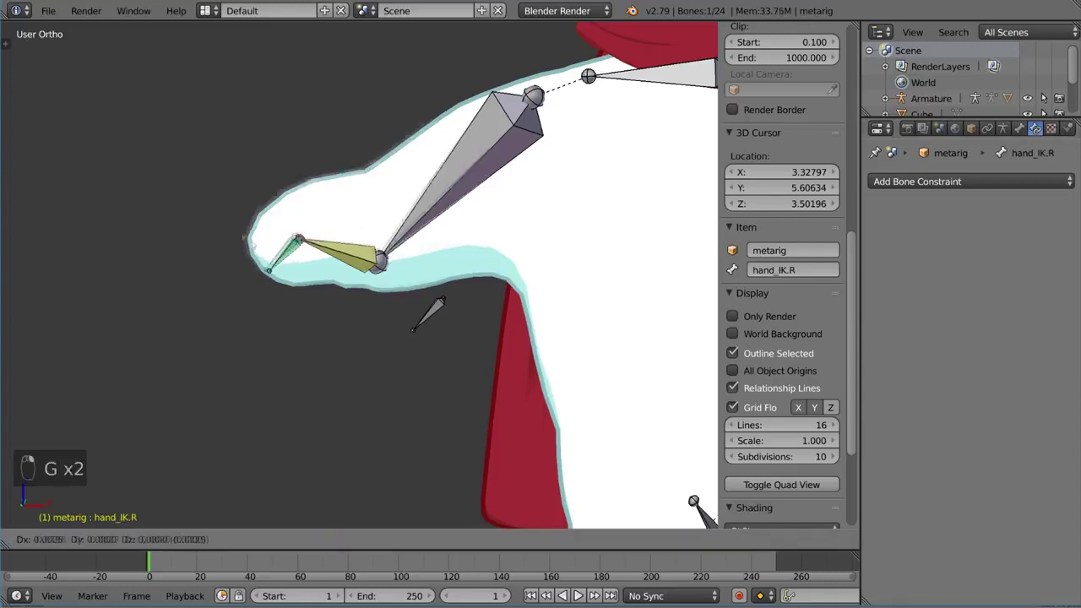
pyautogui.rightClick(268, 313)
pyautogui.press('r')
pyautogui.press('r')
pyautogui.click(290, 249)
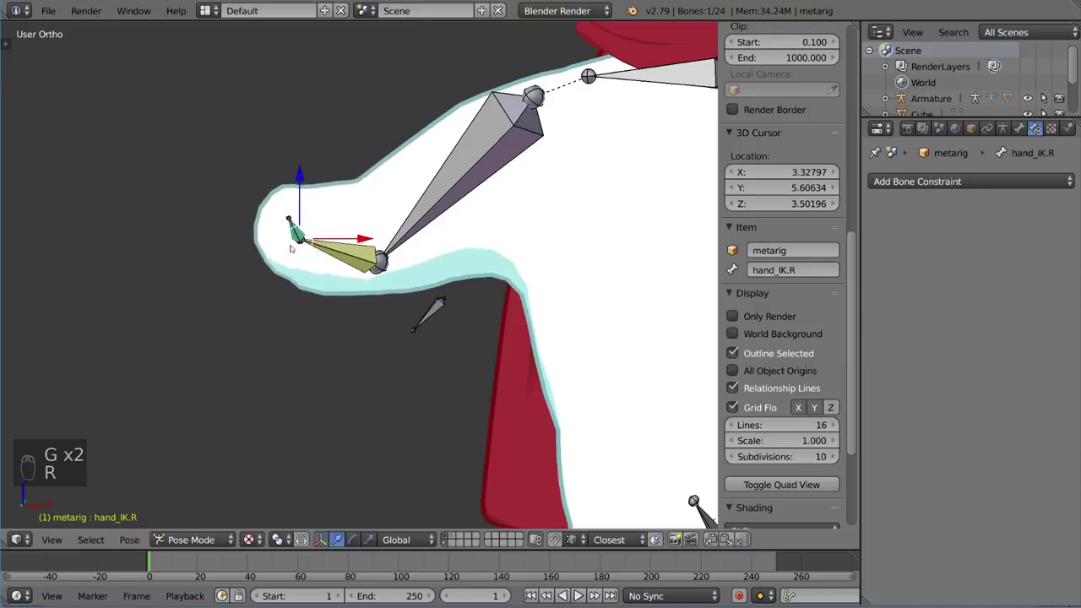
pyautogui.press('r')
pyautogui.click(219, 265)
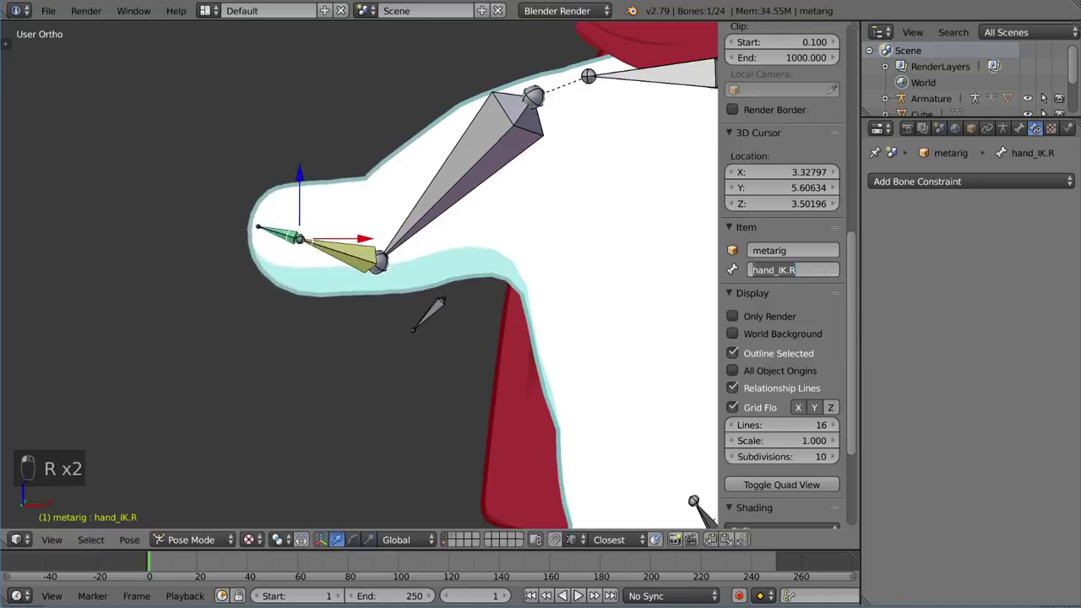
# - Lower hand_IK.R slightly toward the body and rotate it, and raise it about 0.9 units and rotate it again
pyautogui.press('g')
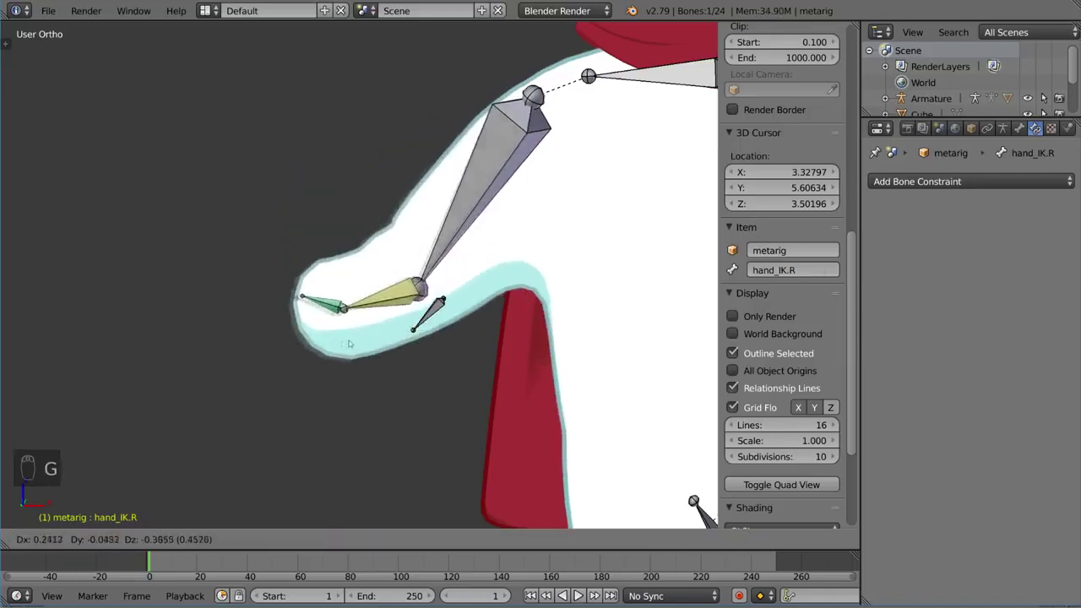
pyautogui.click(337, 340)
pyautogui.press('r')
pyautogui.click(376, 312)
pyautogui.press('g')
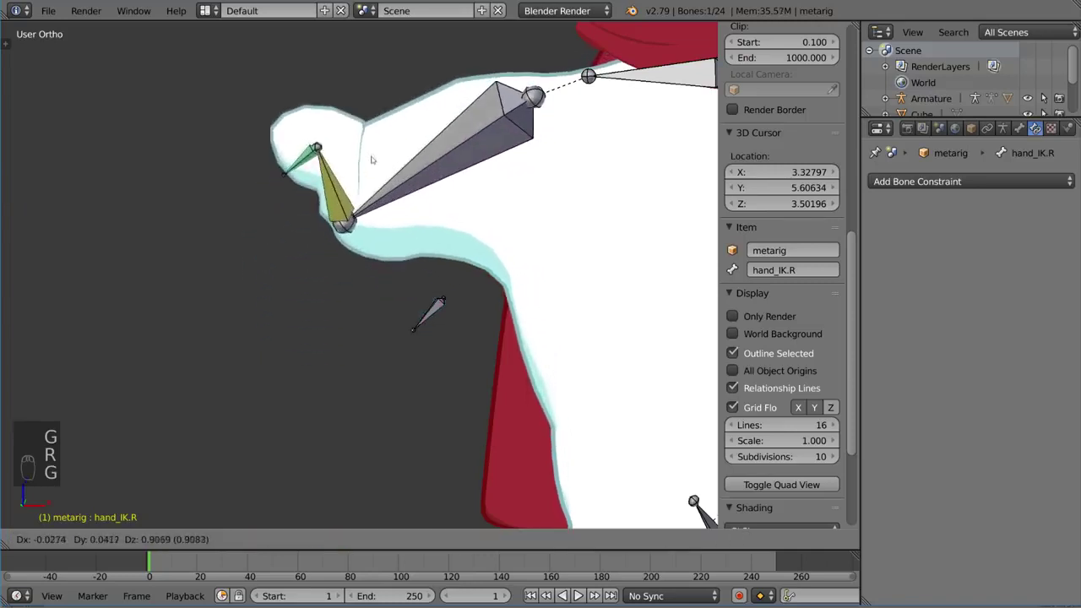
pyautogui.click(349, 164)
pyautogui.press('r')
pyautogui.click(247, 291)
# - Lower hand_IK.R about 0.8 units and rotate it, and bring it down beside the body with another rotation
pyautogui.press('g')
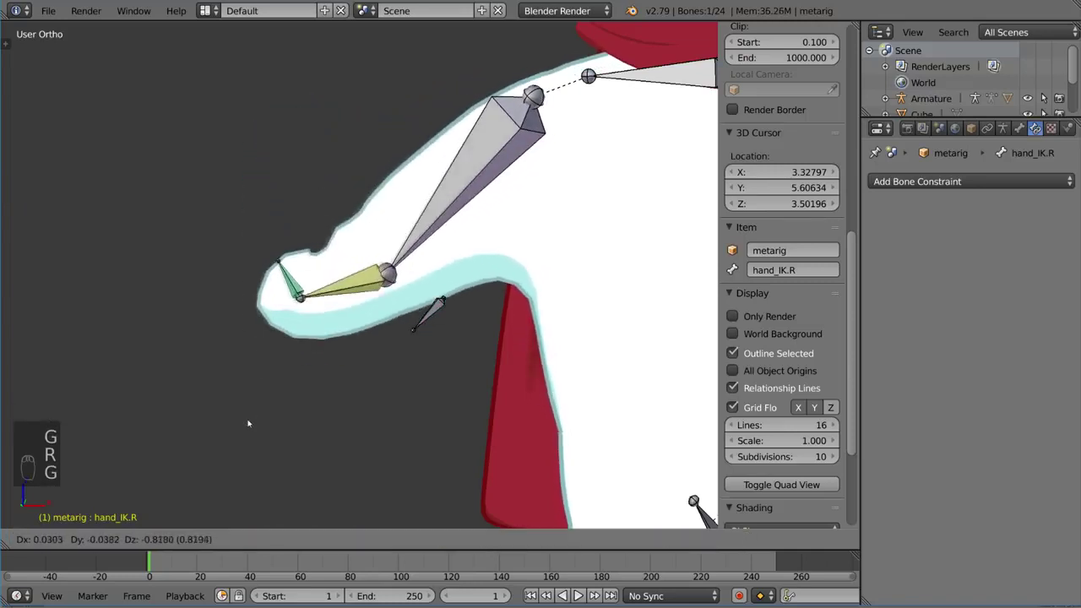
pyautogui.click(254, 422)
pyautogui.press('r')
pyautogui.click(388, 346)
pyautogui.press('g')
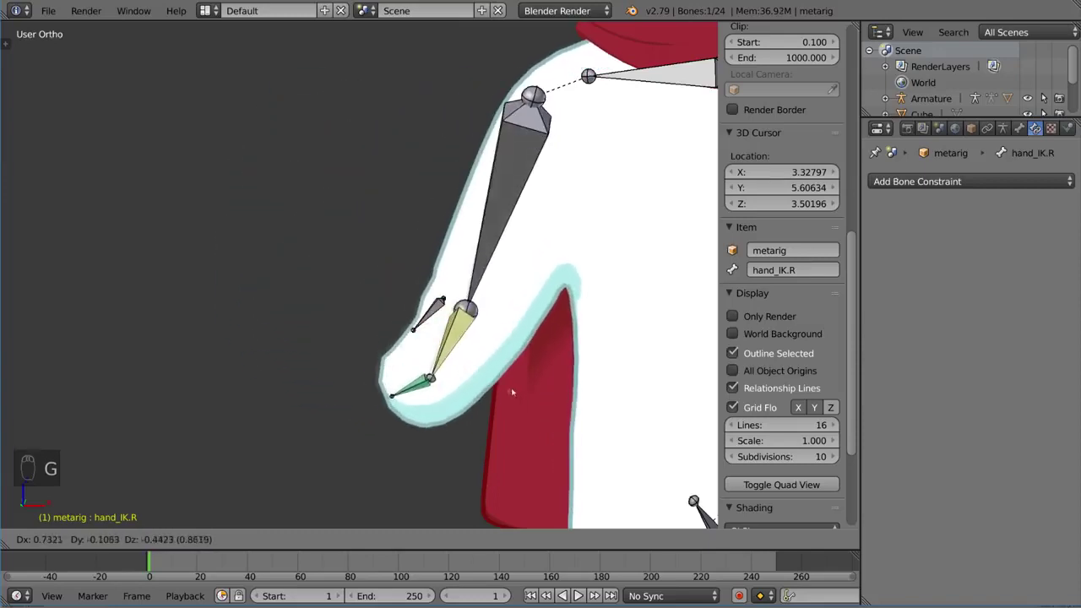
pyautogui.click(521, 385)
pyautogui.press('r')
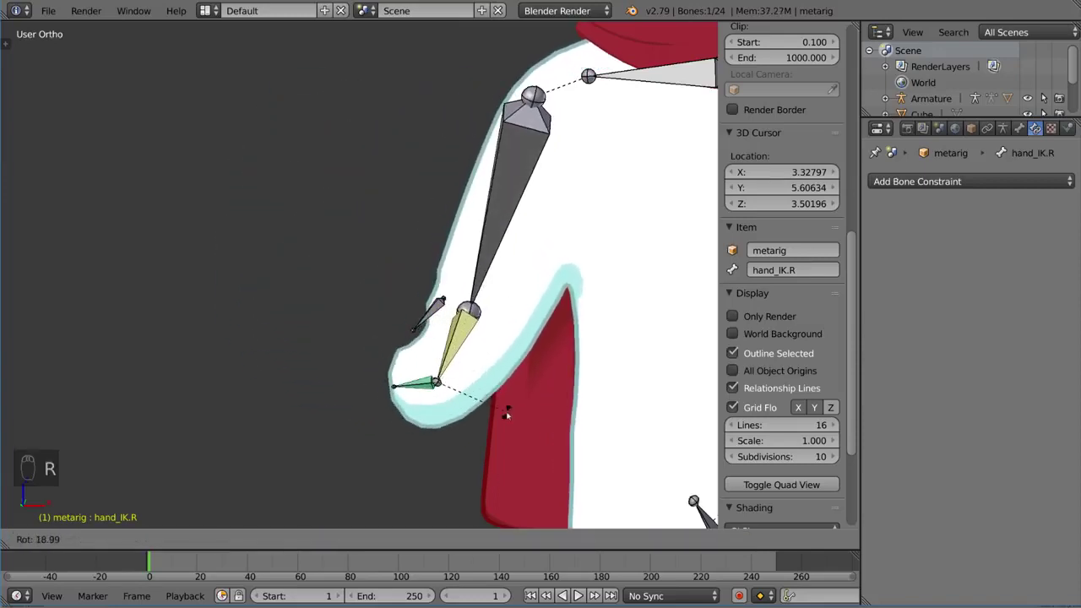
pyautogui.click(523, 401)
# - Raise hand_IK.R back outward to about elbow height and rotate it until the hand extends away from the body
pyautogui.press('g')
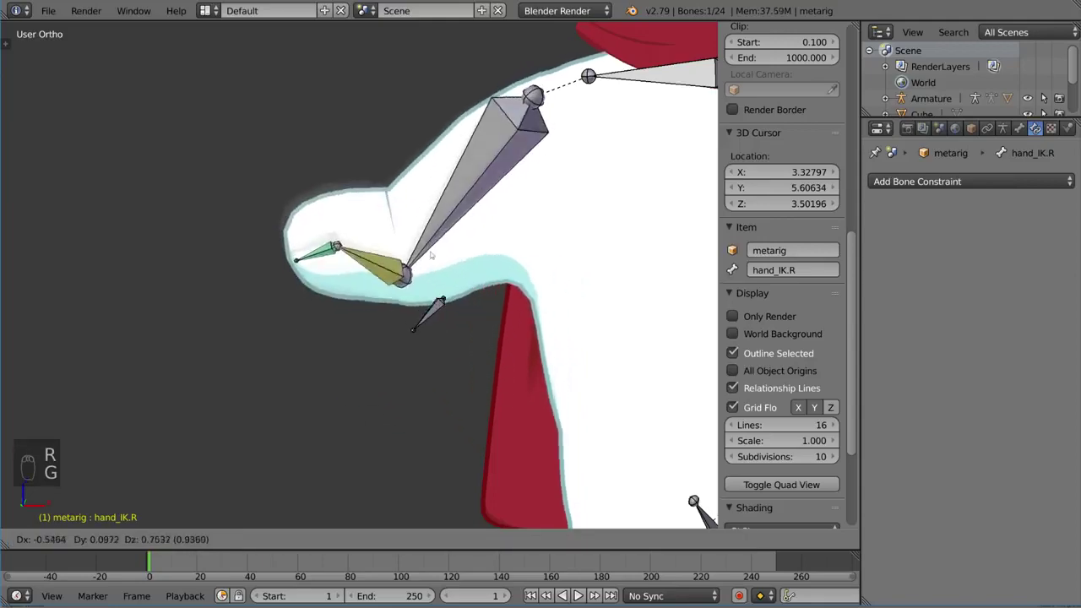
pyautogui.click(408, 252)
pyautogui.press('r')
pyautogui.click(406, 211)
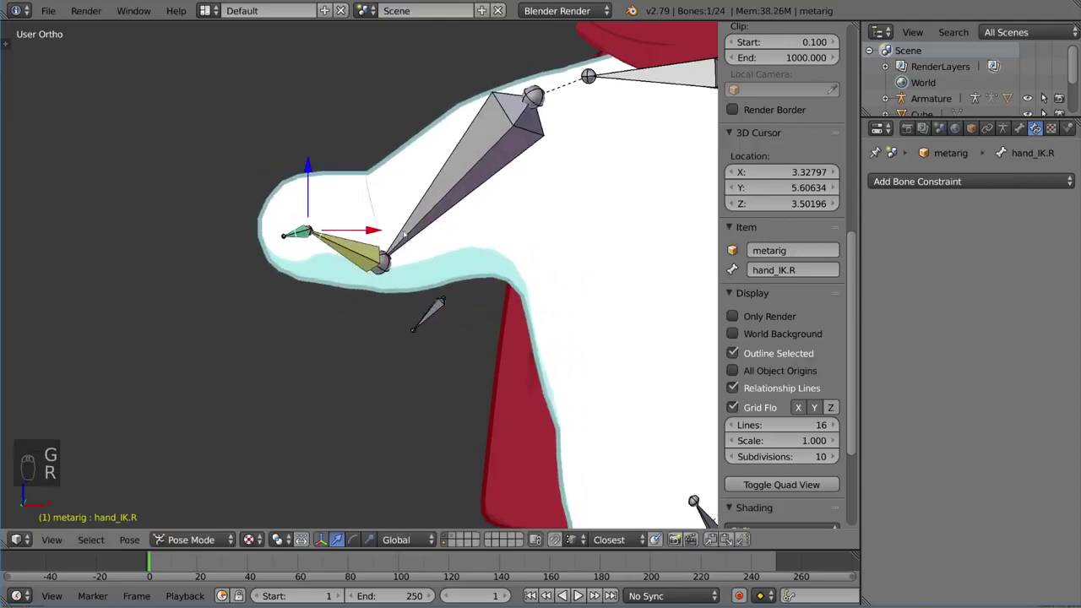
pyautogui.press('r')
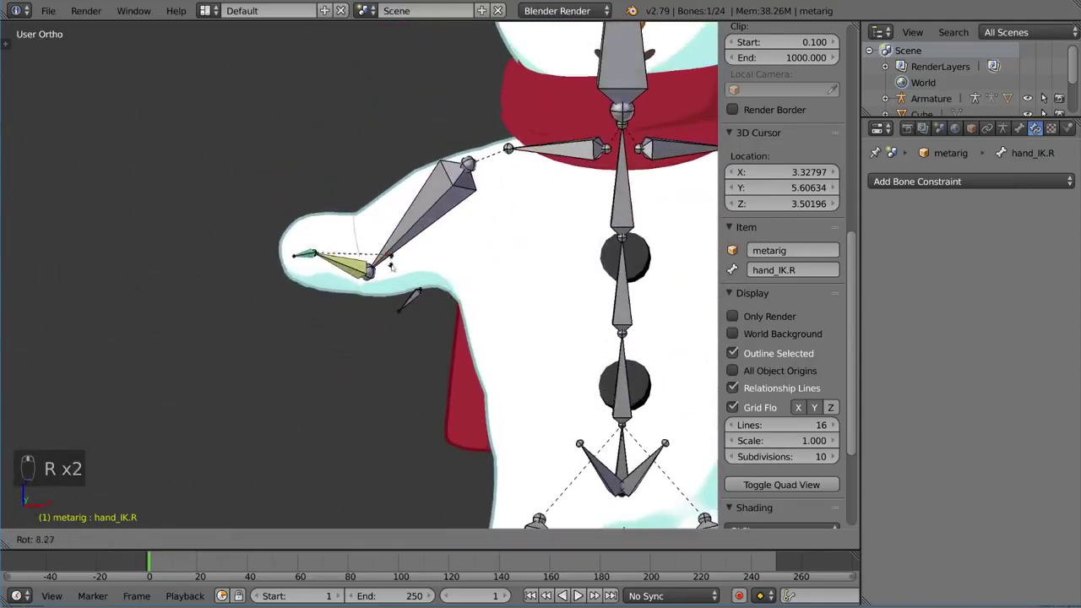
pyautogui.click(370, 279)
pyautogui.scroll(-3, 381, 268)
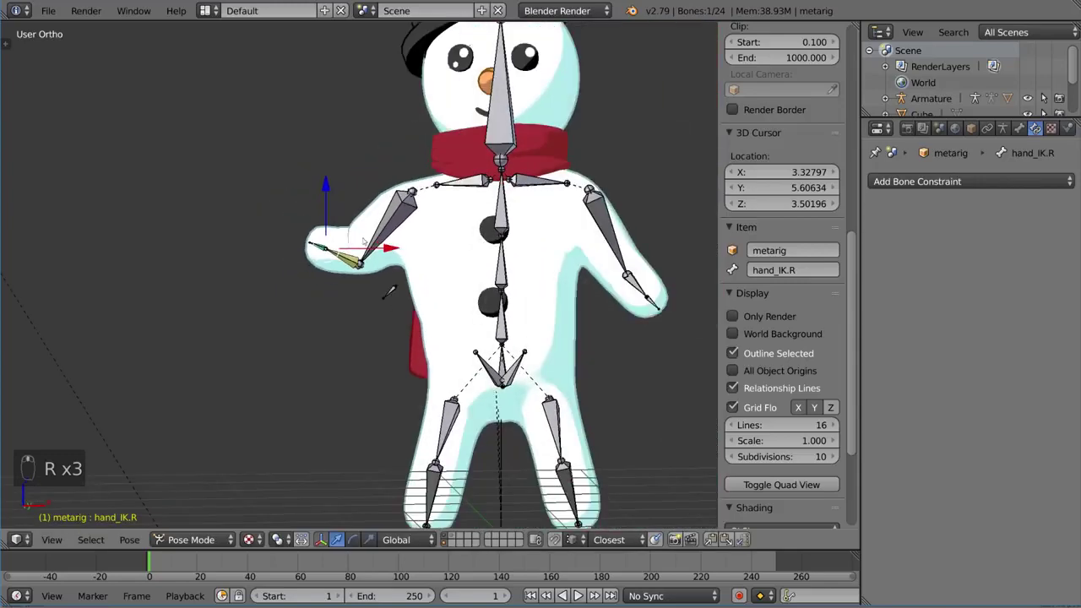